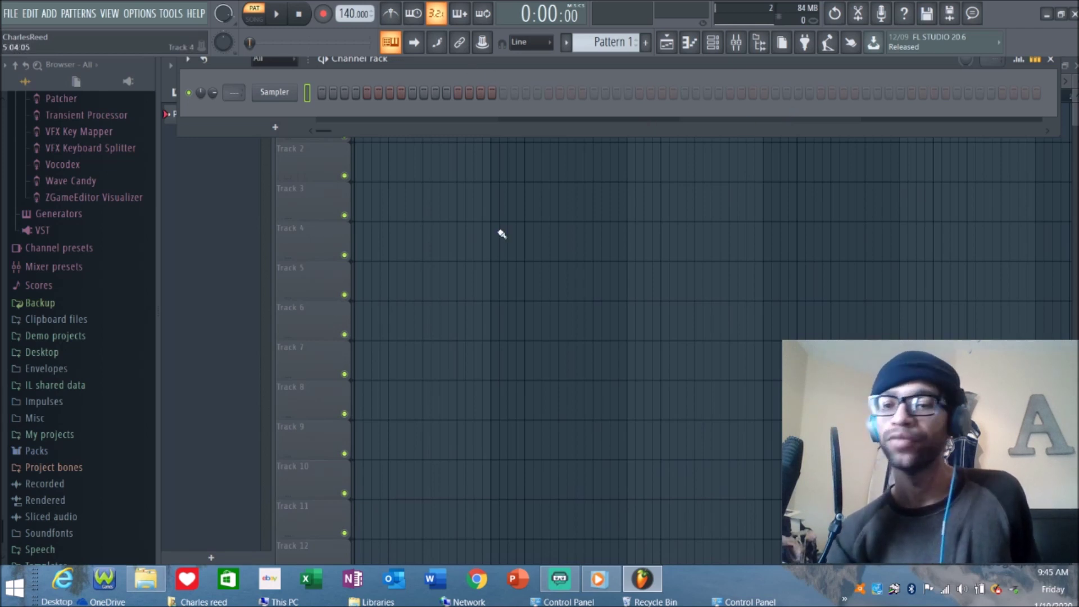
- Open the Windows Speakers properties, review the Enhancements settings with all sound effects disabled, and close the dialog
{"action": "left_click", "coordinate": [963, 592]}
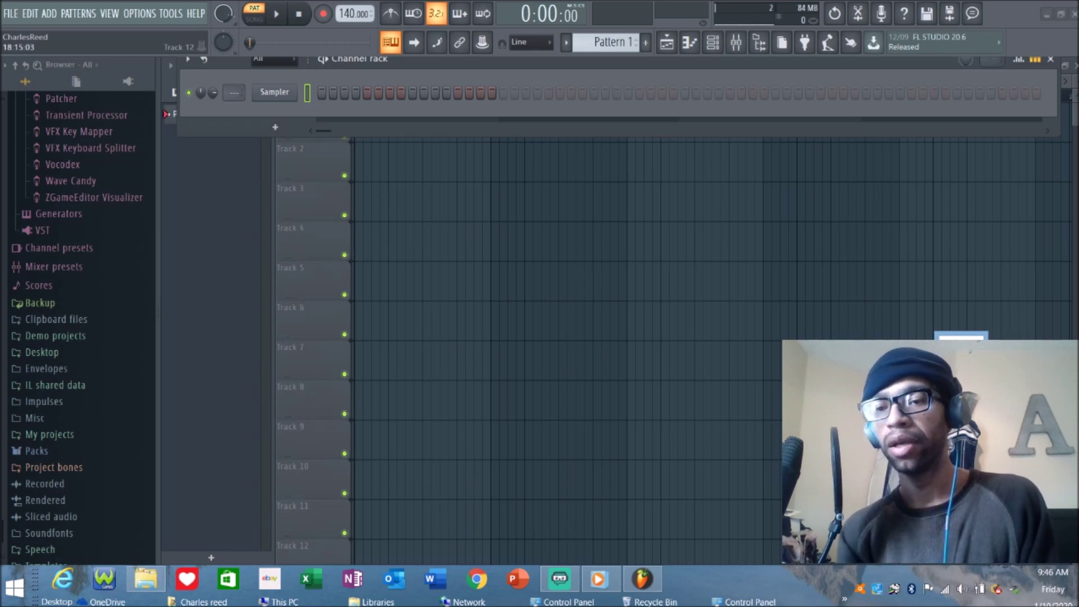
{"action": "left_click", "coordinate": [961, 358]}
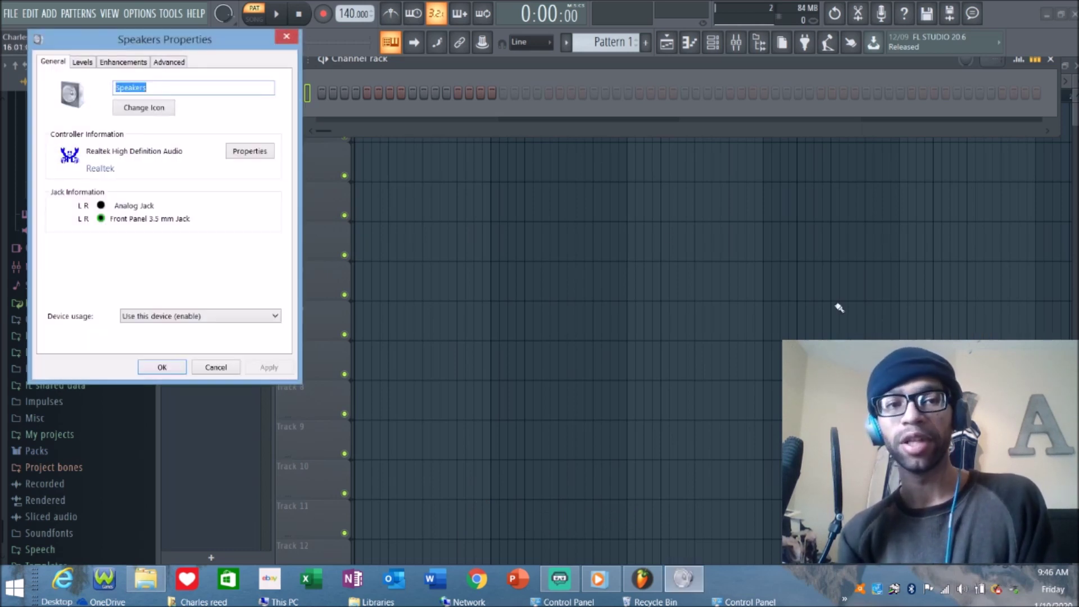
{"action": "left_click", "coordinate": [126, 62]}
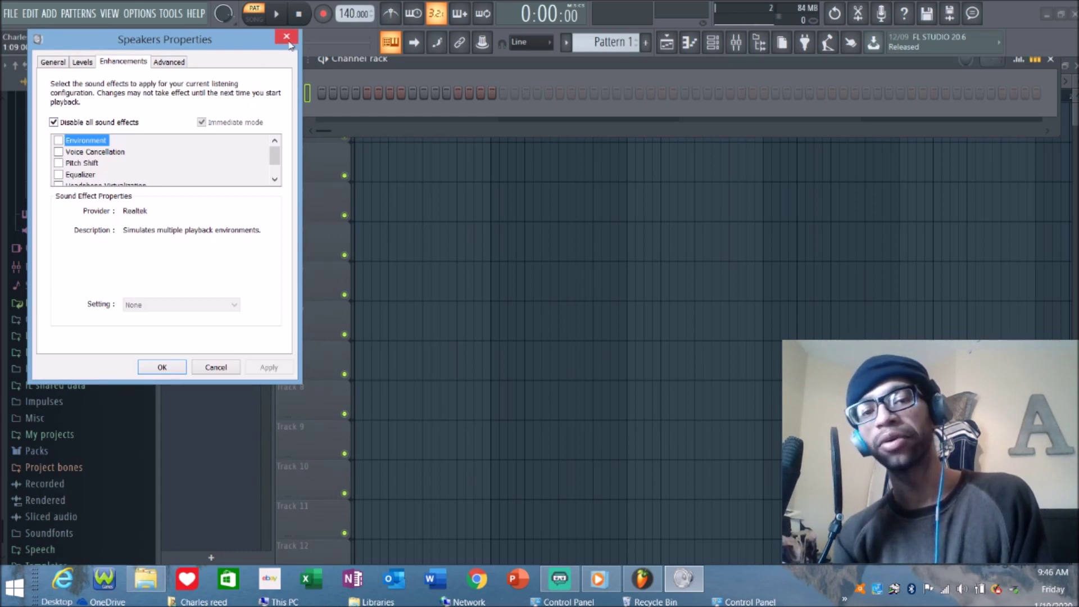
{"action": "left_click", "coordinate": [162, 368]}
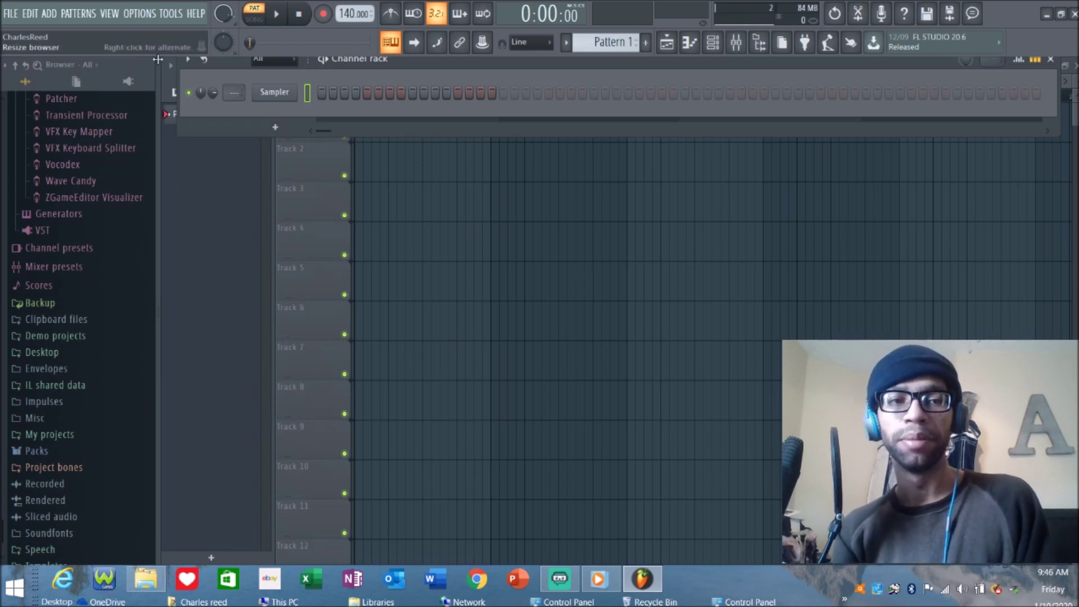
- Add an FL Keys instrument channel to the project
{"action": "left_click", "coordinate": [56, 14]}
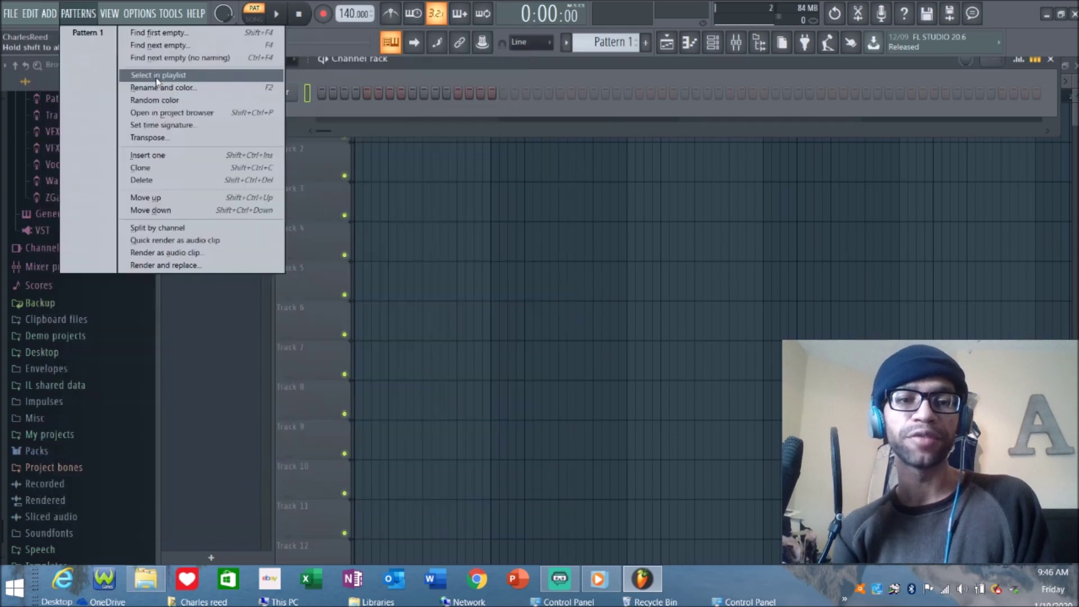
{"action": "left_click", "coordinate": [59, 17]}
{"action": "left_click", "coordinate": [50, 15]}
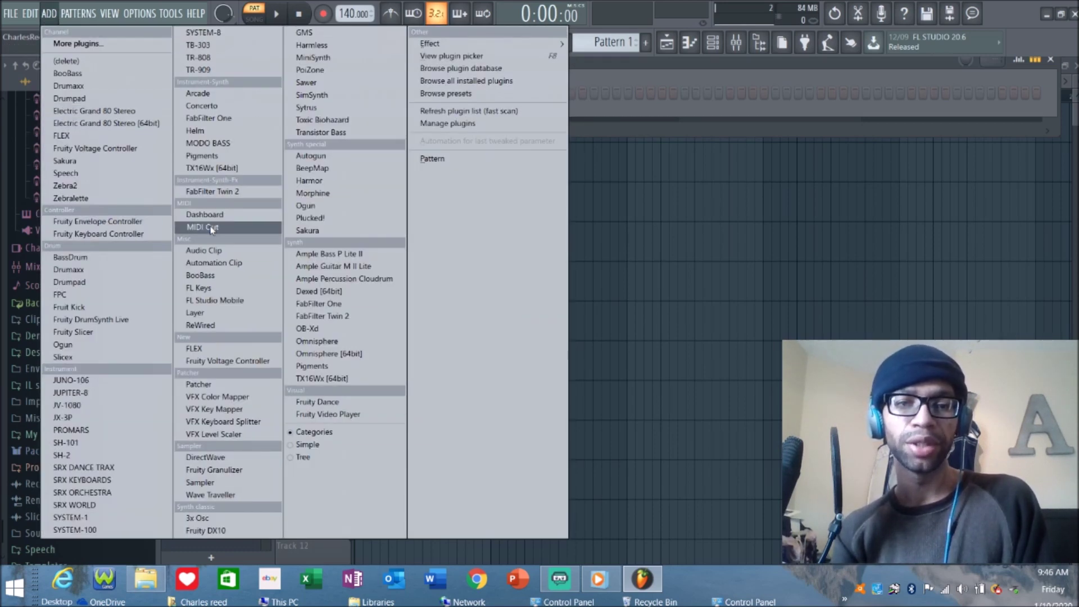
{"action": "left_click", "coordinate": [196, 289]}
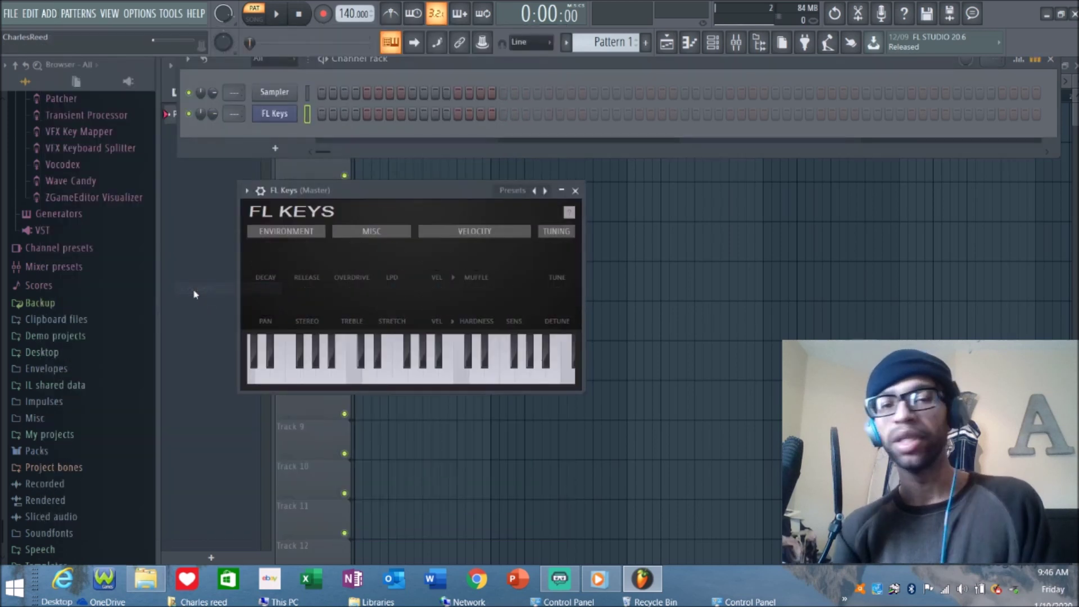
- Play single notes, runs and three-note chords between C4 and C5 to audition the FL Keys piano
{"action": "key", "text": "m"}
{"action": "key", "text": "comma"}
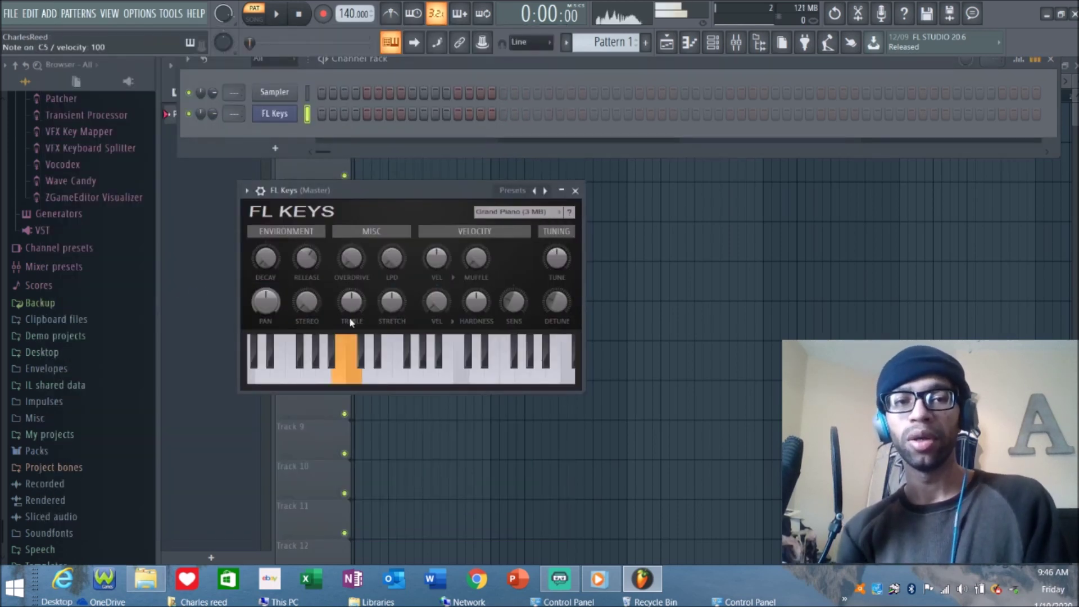
{"action": "key", "text": "x"}
{"action": "key", "text": "v"}
{"action": "key", "text": "c"}
{"action": "key", "text": "v"}
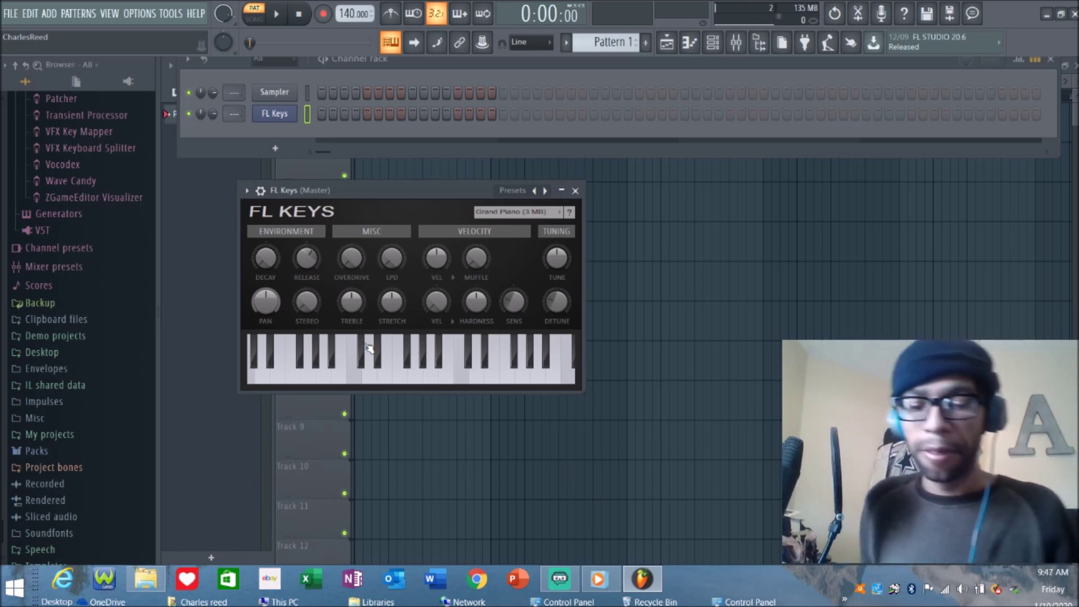
{"action": "key", "text": "c"}
{"action": "key", "text": "b"}
{"action": "key", "text": "n"}
{"action": "key", "text": "x"}
{"action": "key", "text": "b"}
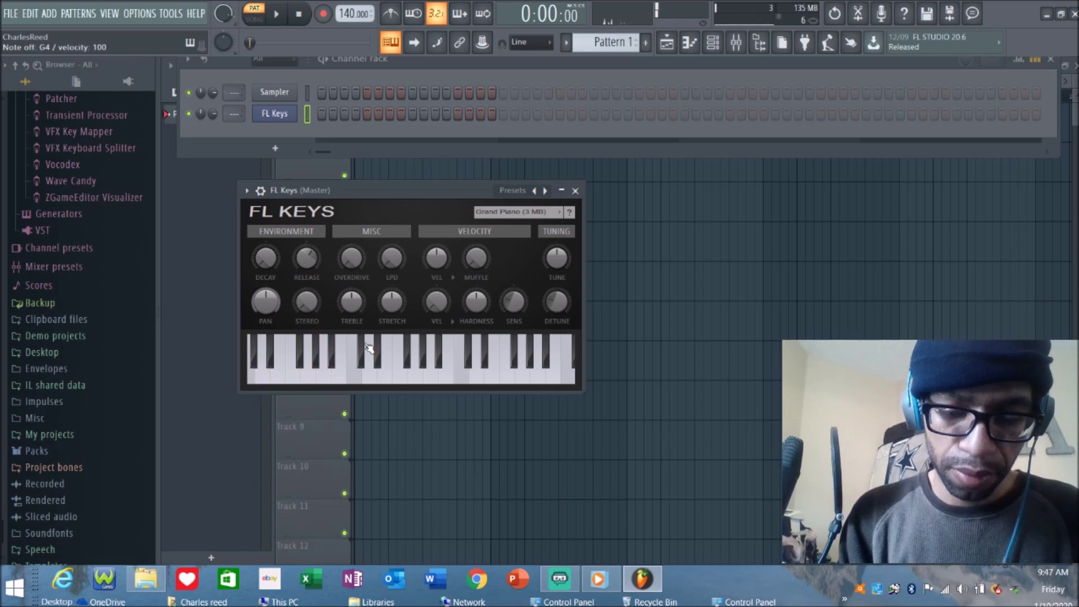
{"action": "key", "text": "c"}
{"action": "key", "text": "m"}
{"action": "key", "text": "v"}
{"action": "key", "text": "comma"}
{"action": "key", "text": "m"}
{"action": "key", "text": "n"}
{"action": "key", "text": "b"}
{"action": "key", "text": "x"}
{"action": "key", "text": "v"}
{"action": "key", "text": "b"}
{"action": "key", "text": "n"}
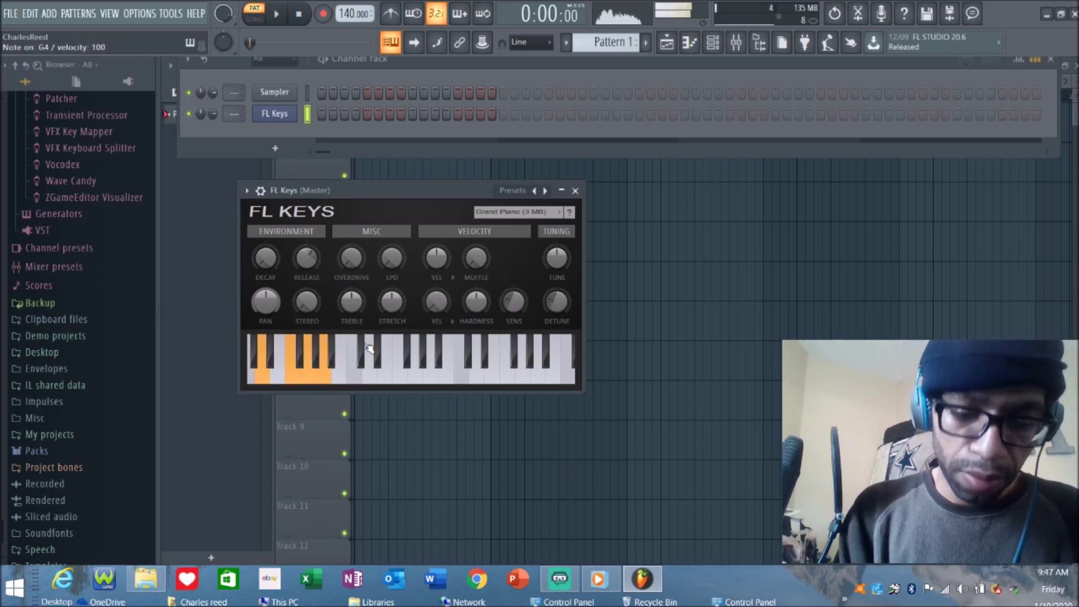
{"action": "key", "text": "z"}
{"action": "key", "text": "c"}
{"action": "key", "text": "b"}
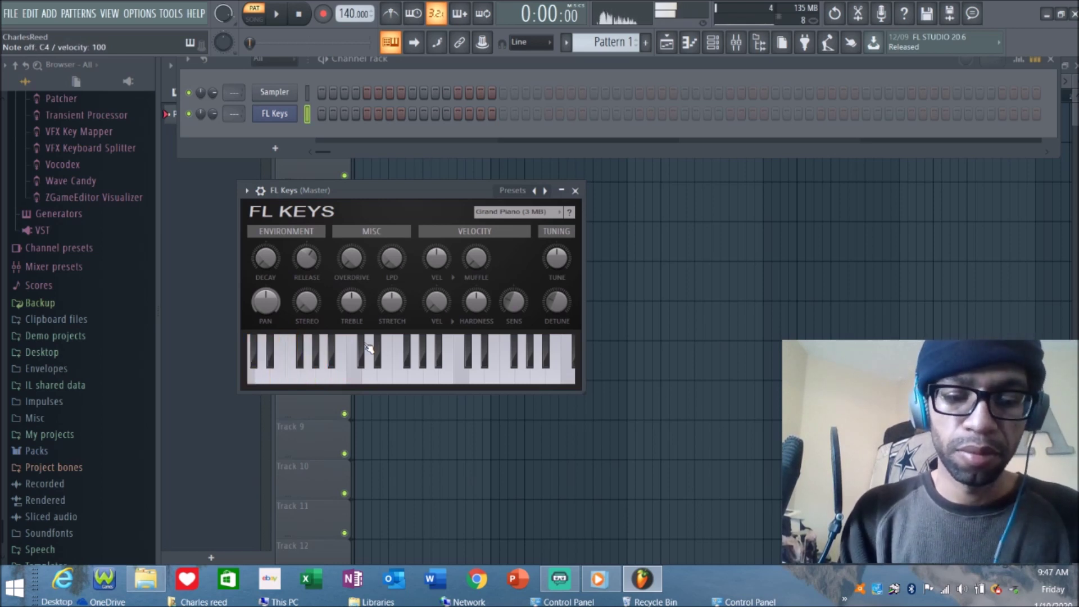
{"action": "key", "text": "c"}
{"action": "key", "text": "b"}
{"action": "key", "text": "m"}
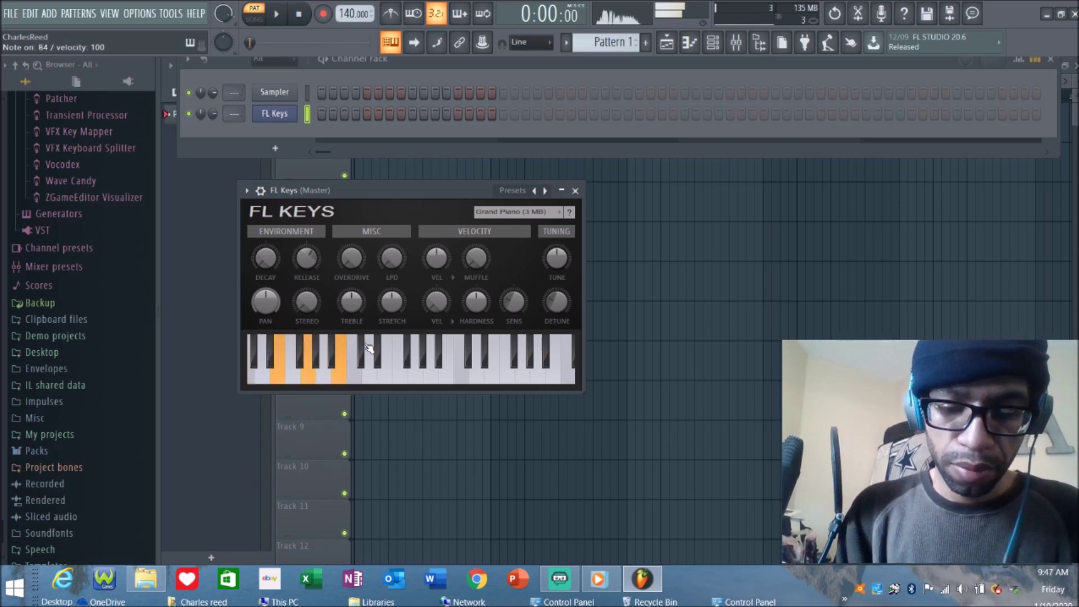
{"action": "key", "text": "x"}
{"action": "key", "text": "v"}
{"action": "key", "text": "n"}
{"action": "key", "text": "b"}
{"action": "key", "text": "v"}
{"action": "key", "text": "c"}
{"action": "key", "text": "b"}
{"action": "key", "text": "m"}
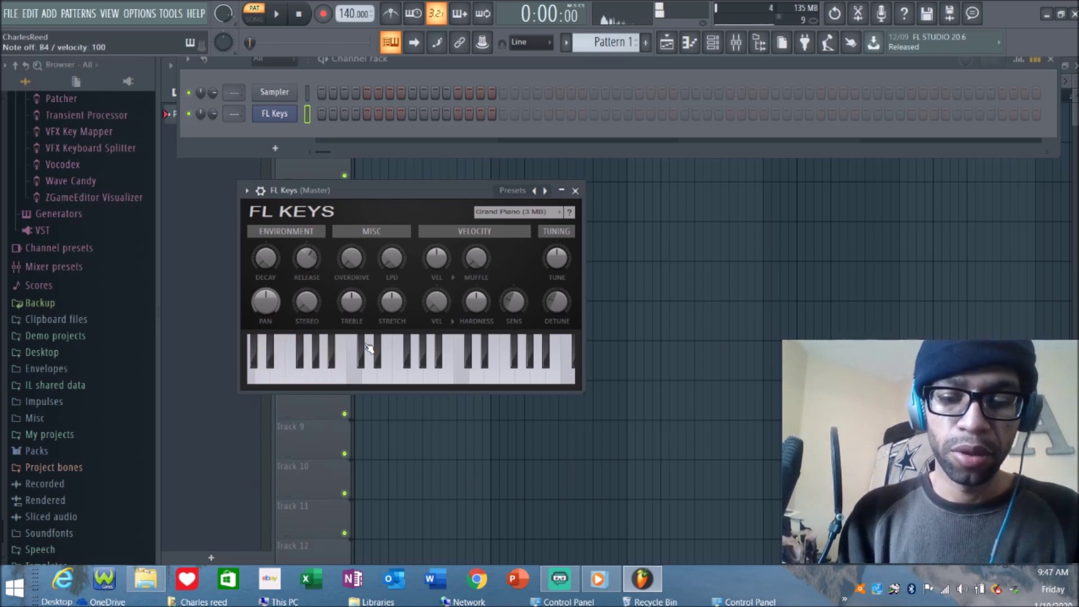
{"action": "key", "text": "m"}
{"action": "key", "text": "c"}
{"action": "key", "text": "v"}
{"action": "key", "text": "n"}
{"action": "key", "text": "comma"}
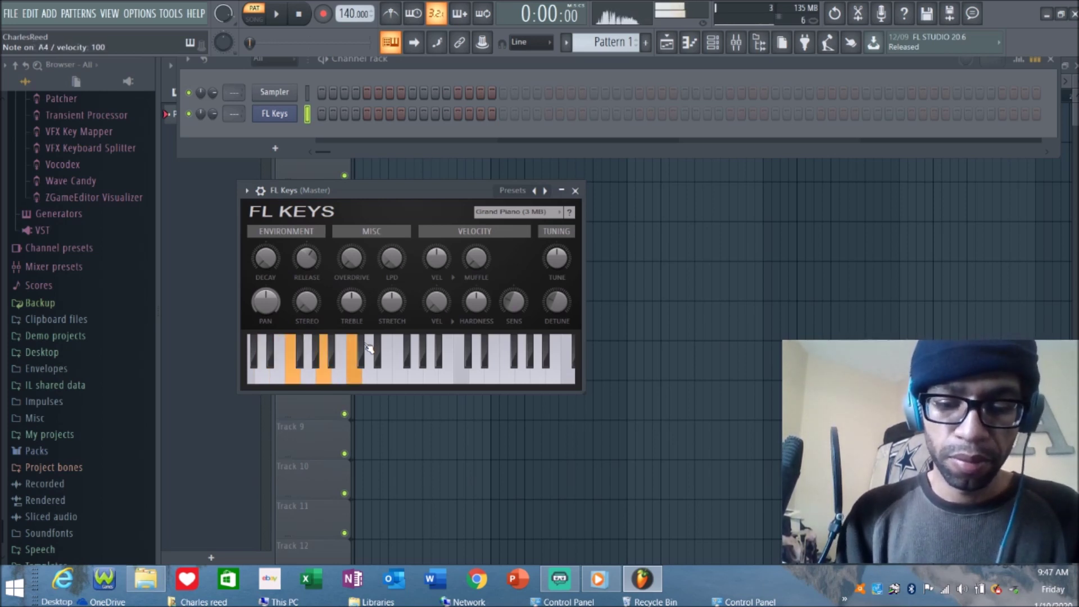
{"action": "key", "text": "b"}
{"action": "key", "text": "z"}
{"action": "key", "text": "v"}
{"action": "key", "text": "n"}
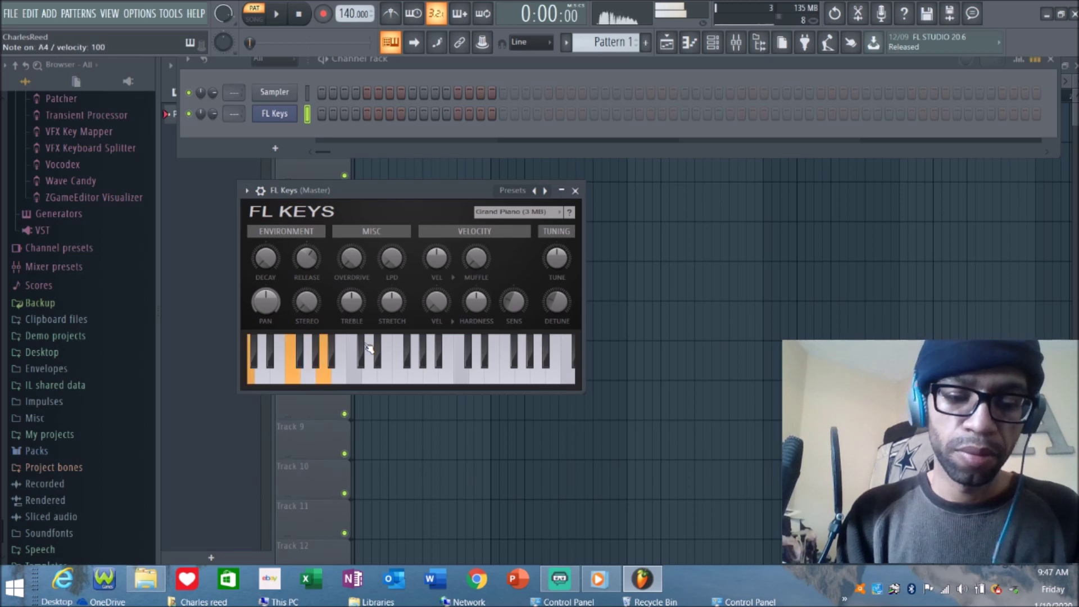
{"action": "key", "text": "z"}
{"action": "key", "text": "m"}
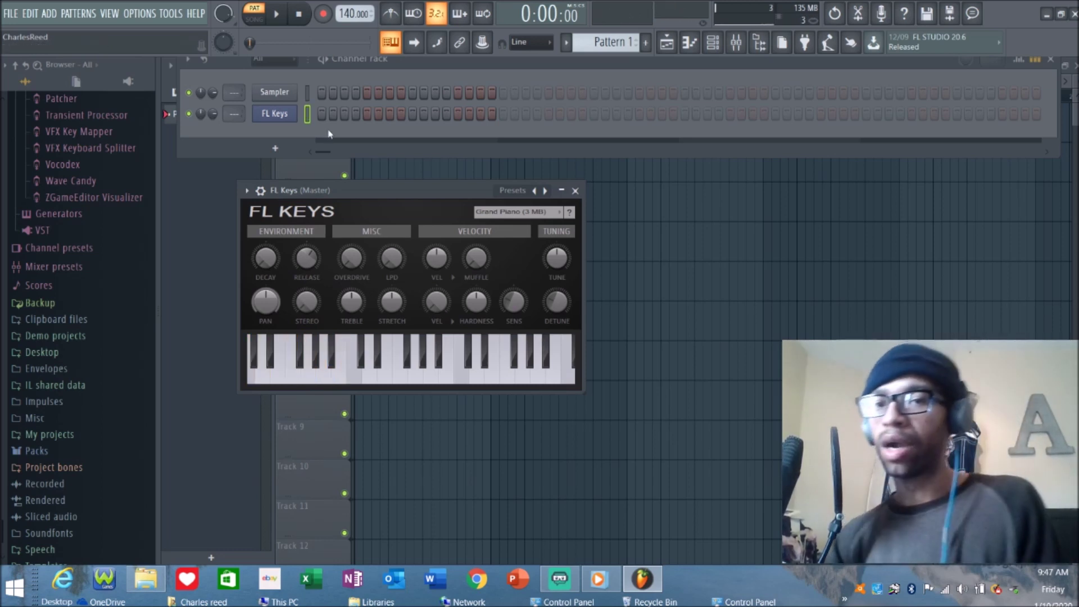
- Open the piano roll for FL Keys, place E4, G4 and A4 notes at the start of bar 1, and play them
{"action": "left_click", "coordinate": [689, 42]}
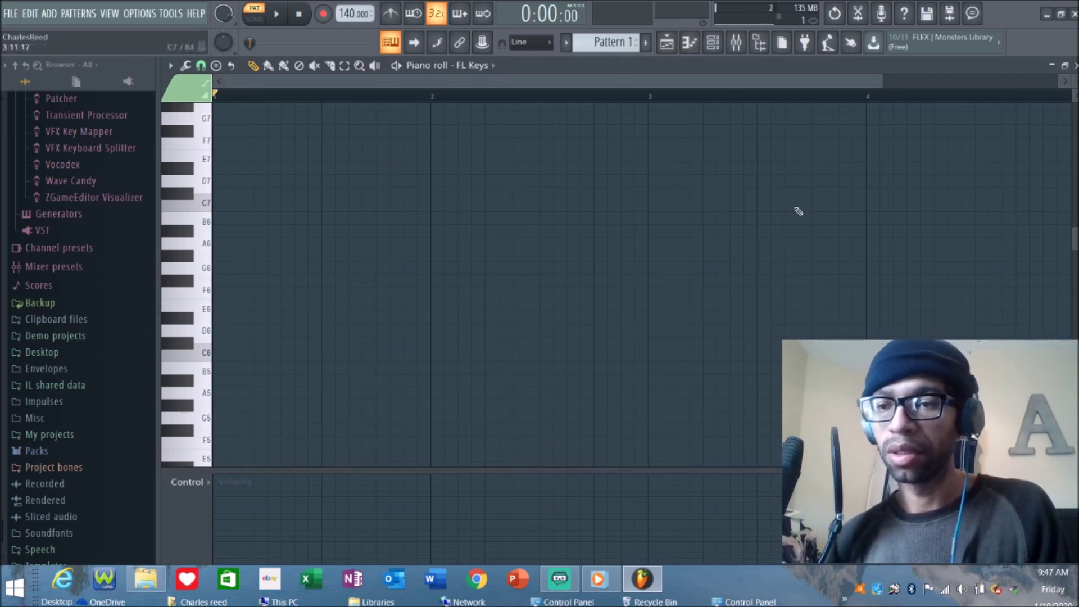
{"action": "left_click_drag", "start_coordinate": [1075, 247], "coordinate": [1073, 304]}
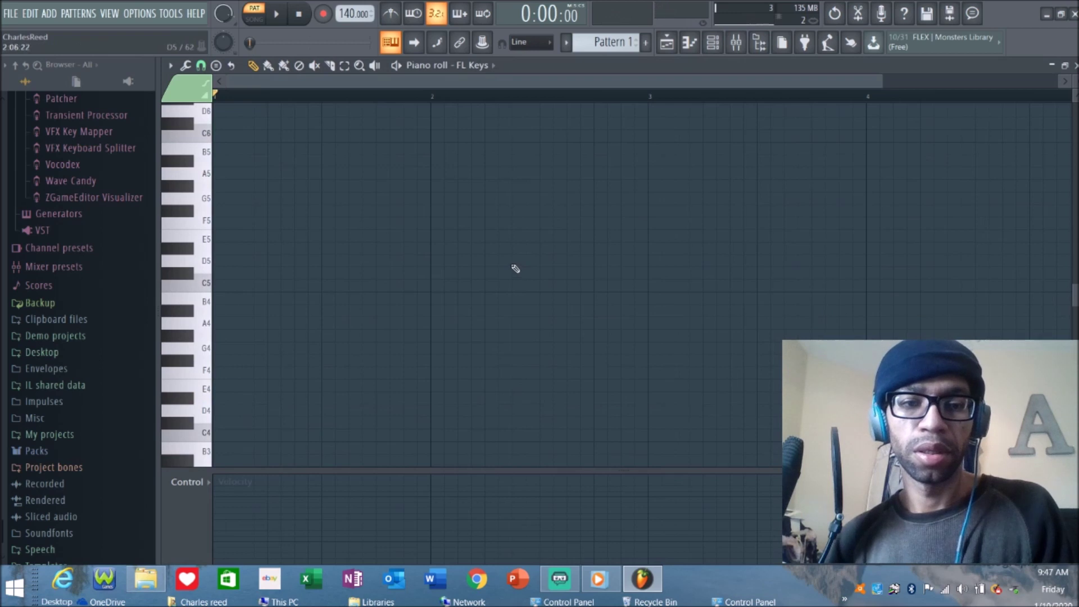
{"action": "key", "text": "c"}
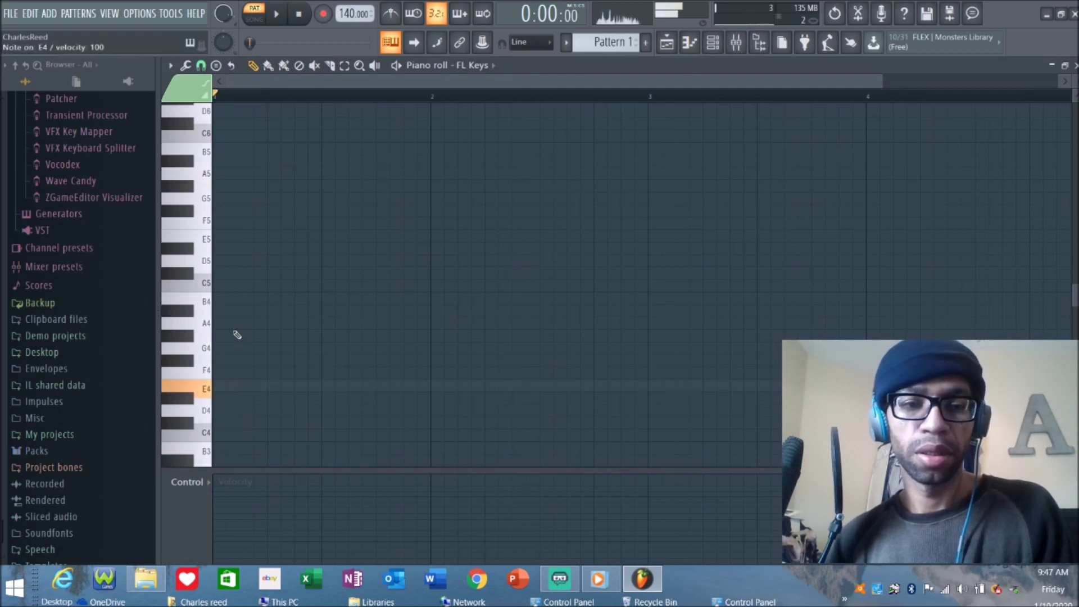
{"action": "left_click", "coordinate": [218, 387]}
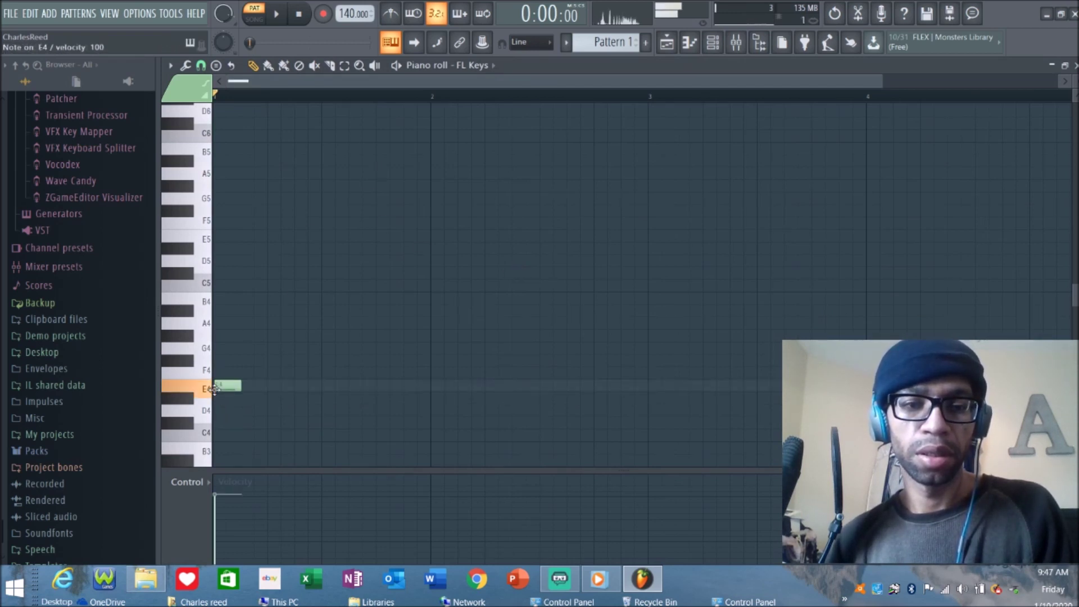
{"action": "left_click", "coordinate": [222, 349]}
{"action": "left_click", "coordinate": [218, 324]}
{"action": "key", "text": "space"}
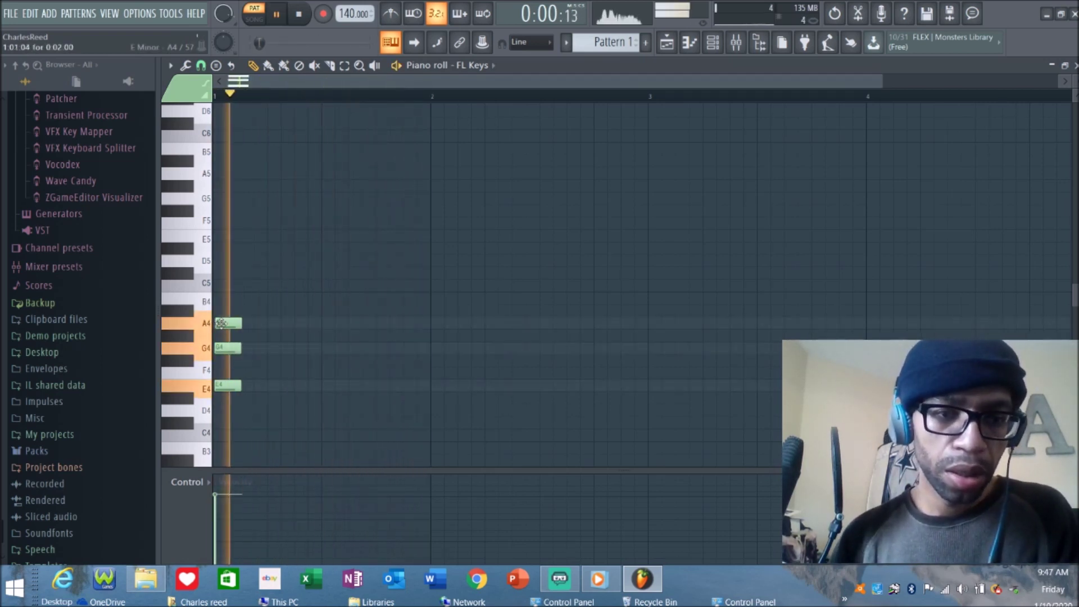
- Raise the A4 note to B4 and align the three chord notes with the very start of bar 1
{"action": "left_click_drag", "start_coordinate": [217, 324], "coordinate": [219, 298]}
{"action": "left_click_drag", "start_coordinate": [224, 346], "coordinate": [221, 346]}
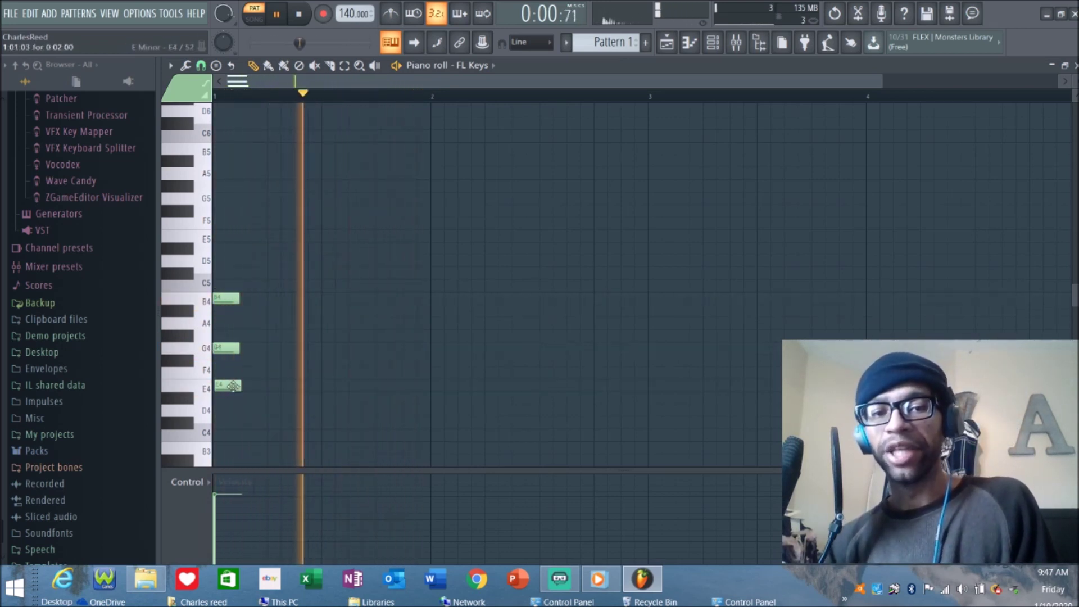
{"action": "left_click_drag", "start_coordinate": [217, 386], "coordinate": [215, 386]}
{"action": "key", "text": "space"}
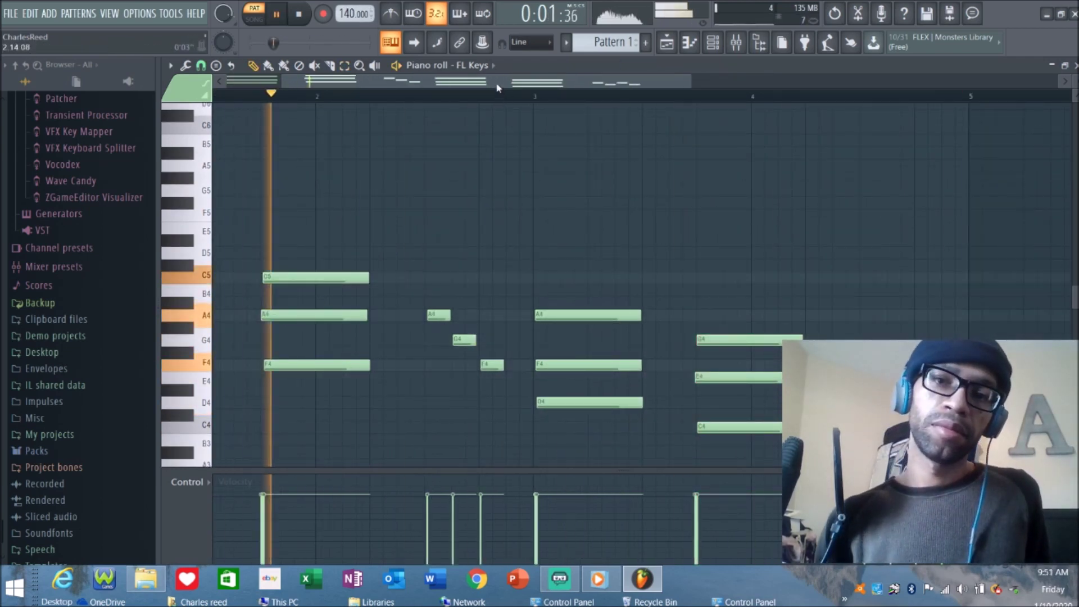
- Select all notes of the chord progression in the piano roll and stop playback
{"action": "left_click_drag", "start_coordinate": [498, 87], "coordinate": [423, 90]}
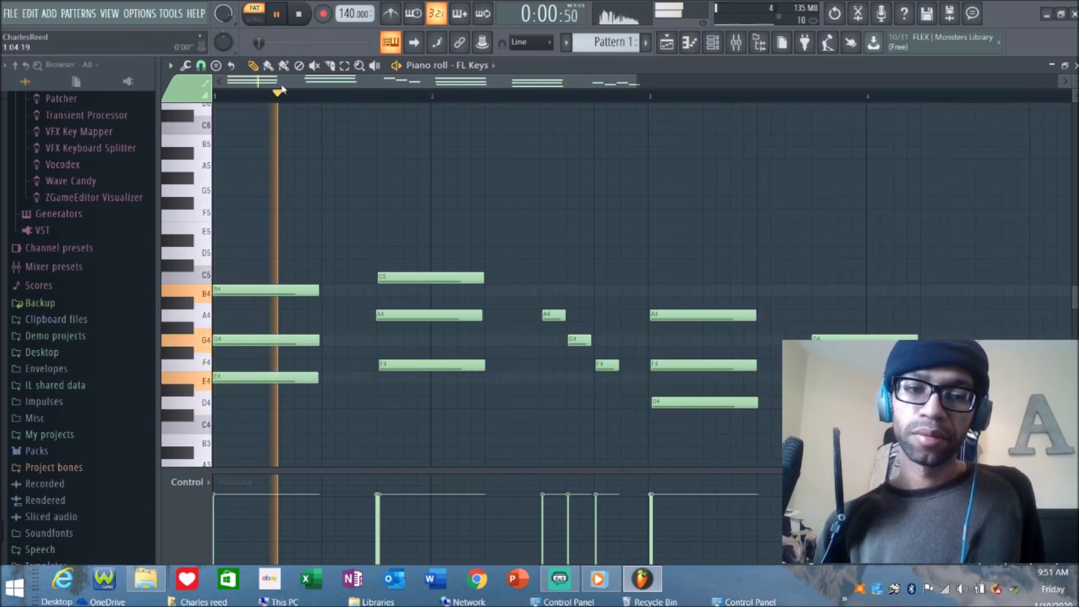
{"action": "key", "text": "ctrl+a"}
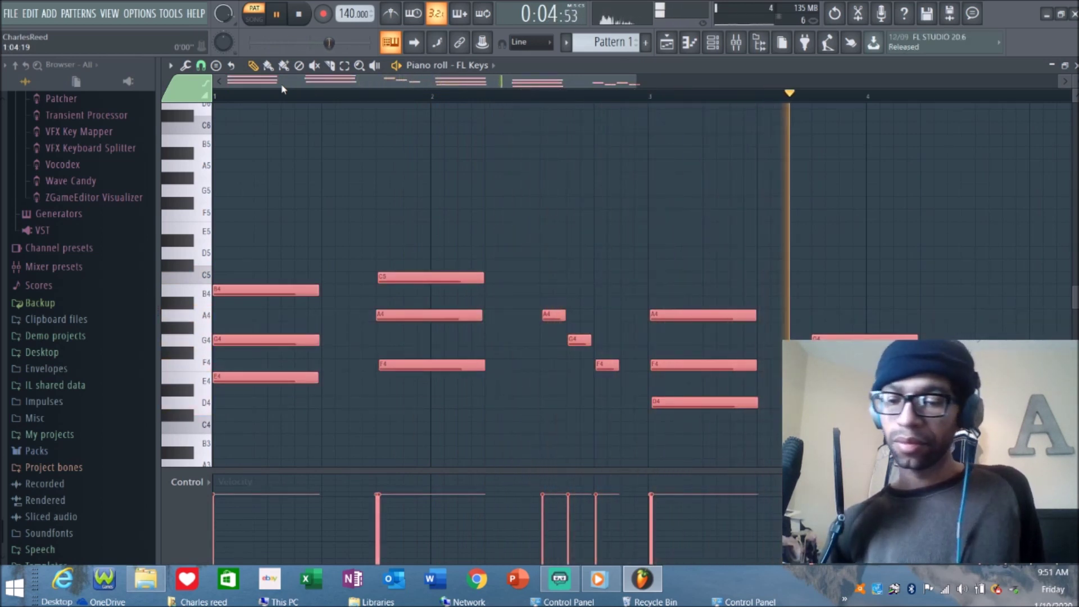
{"action": "key", "text": "space"}
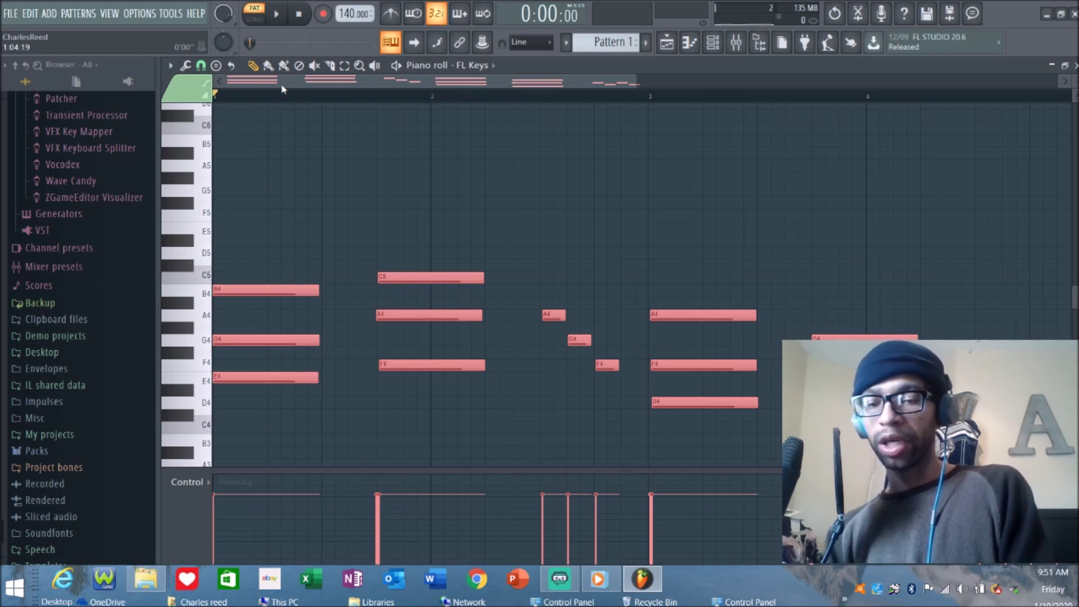
- Try transposing the selected notes up an octave and back down, then nudging them up and back
{"action": "key", "text": "ctrl+Up"}
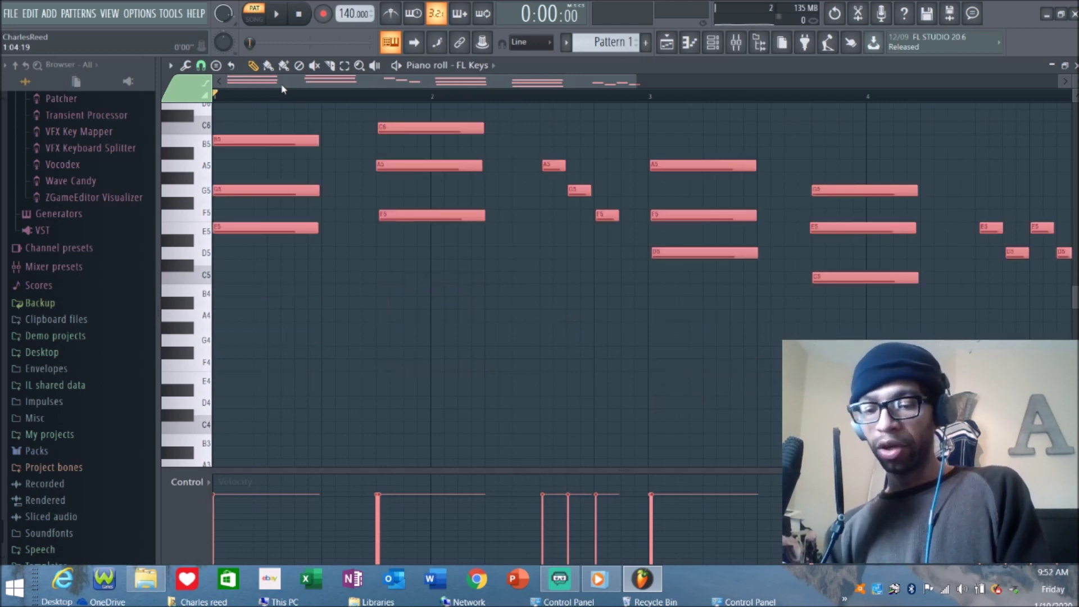
{"action": "key", "text": "ctrl+Down"}
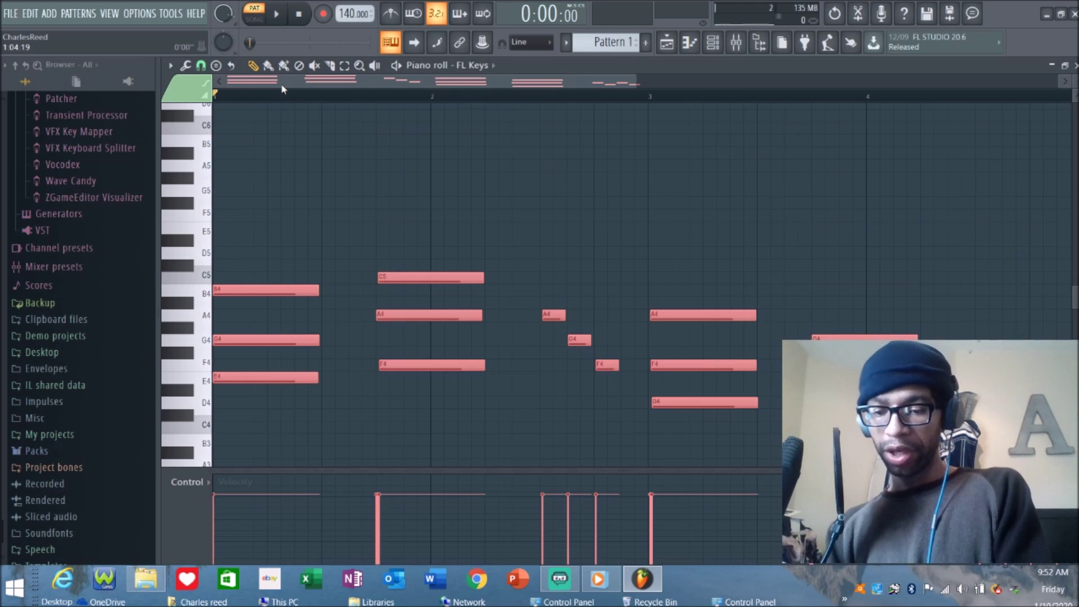
{"action": "key", "text": "shift+Up"}
{"action": "key", "text": "shift+Down"}
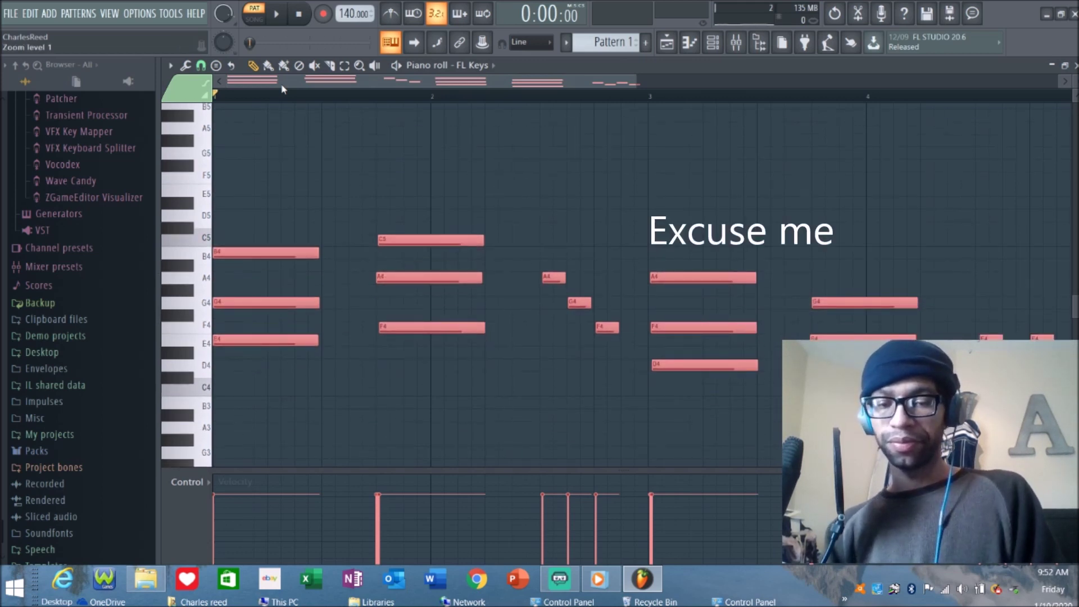
- Play the pattern and transpose all selected notes up one octave, then stop playback
{"action": "key", "text": "space"}
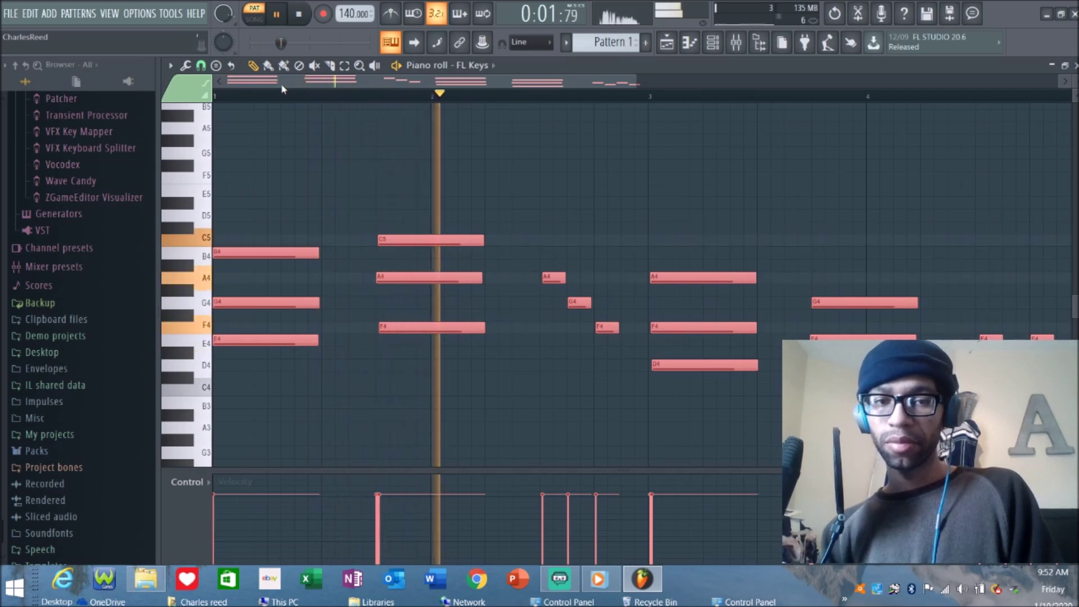
{"action": "key", "text": "ctrl+Up"}
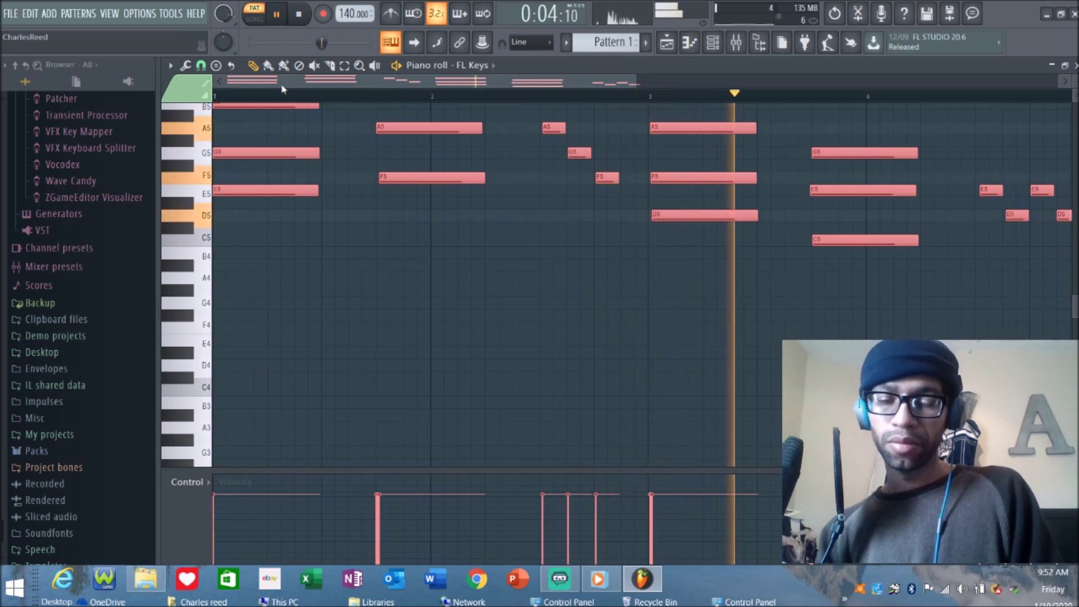
{"action": "key", "text": "space"}
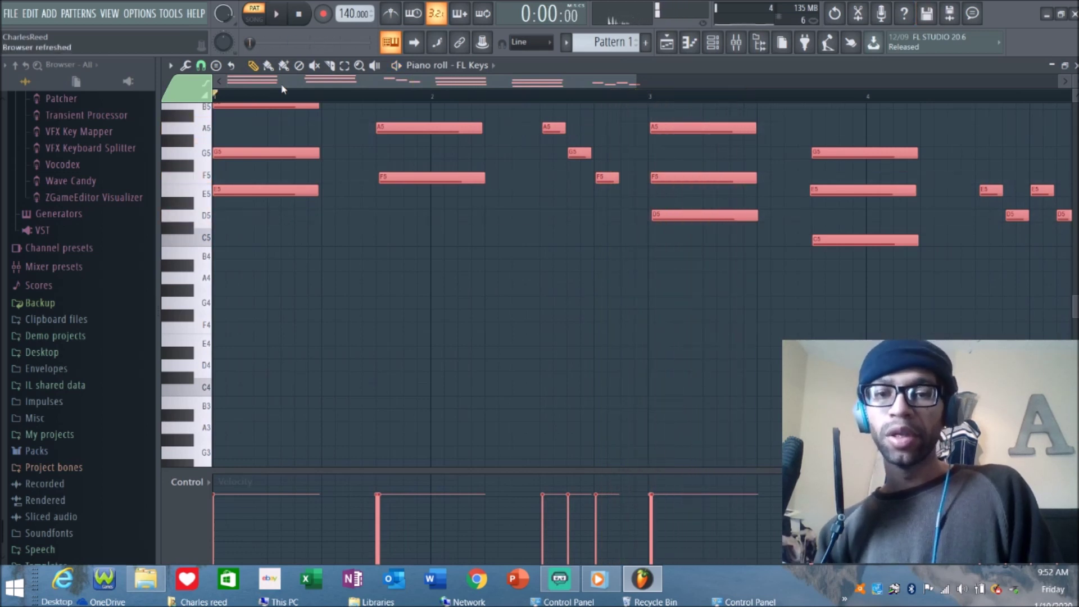
- Draw long root notes E4, F4, D4 and C4 under the four chords, extending the first up to the second chord's start
{"action": "left_click", "coordinate": [218, 342]}
{"action": "left_click_drag", "start_coordinate": [319, 341], "coordinate": [375, 341]}
{"action": "key", "text": "space"}
{"action": "left_click", "coordinate": [380, 329]}
{"action": "left_click", "coordinate": [653, 366]}
{"action": "left_click", "coordinate": [815, 389]}
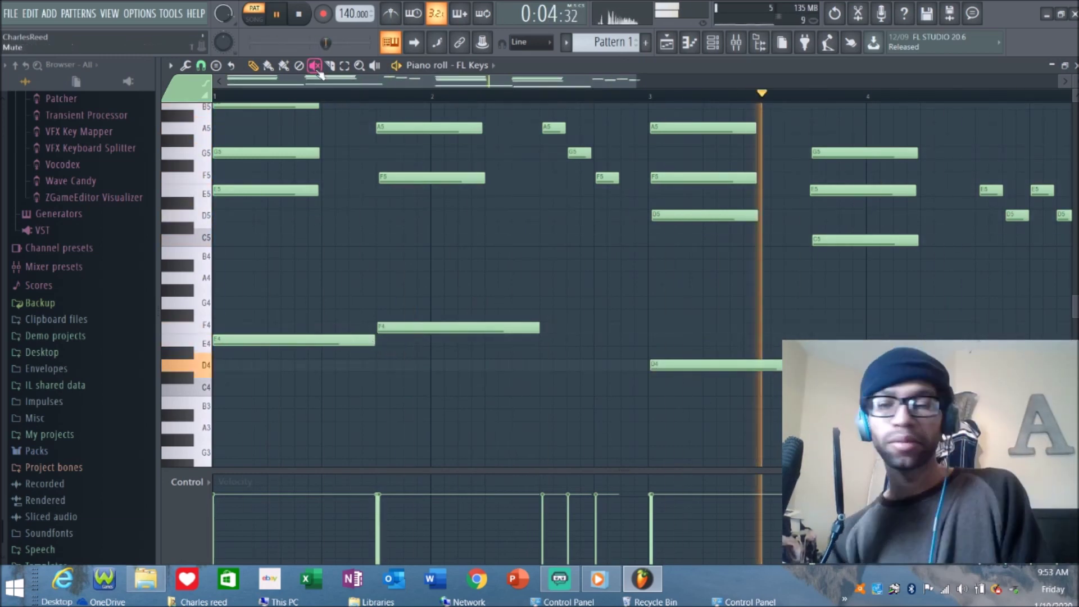
- Select the four low root notes and transpose them down one octave to E3, F3, D3 and C3, playing the pattern back
{"action": "left_click_drag", "start_coordinate": [999, 433], "coordinate": [325, 264]}
{"action": "key", "text": "space"}
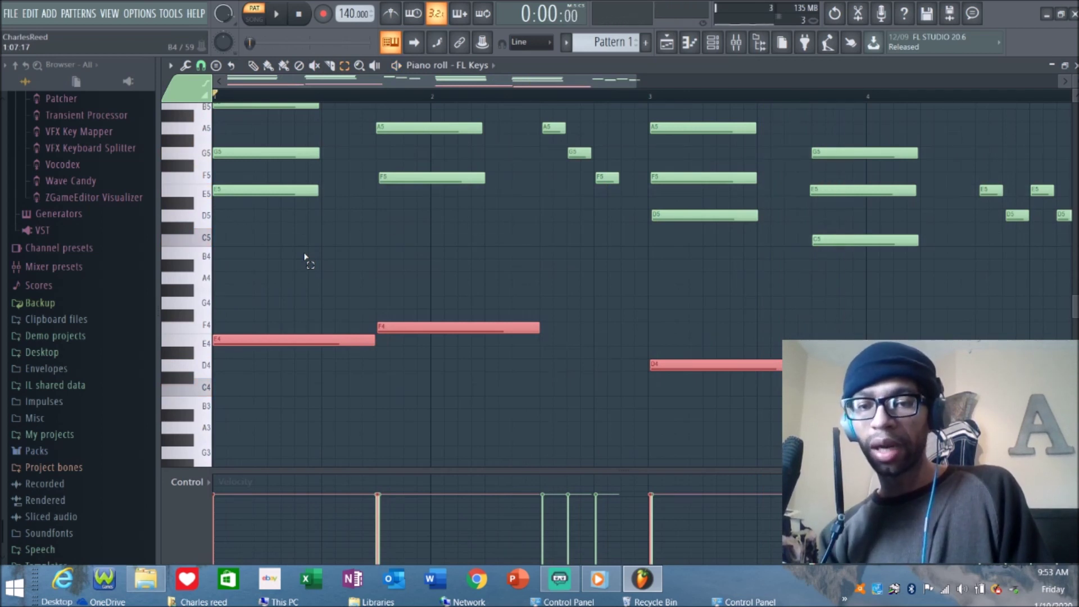
{"action": "key", "text": "Delete"}
{"action": "key", "text": "space"}
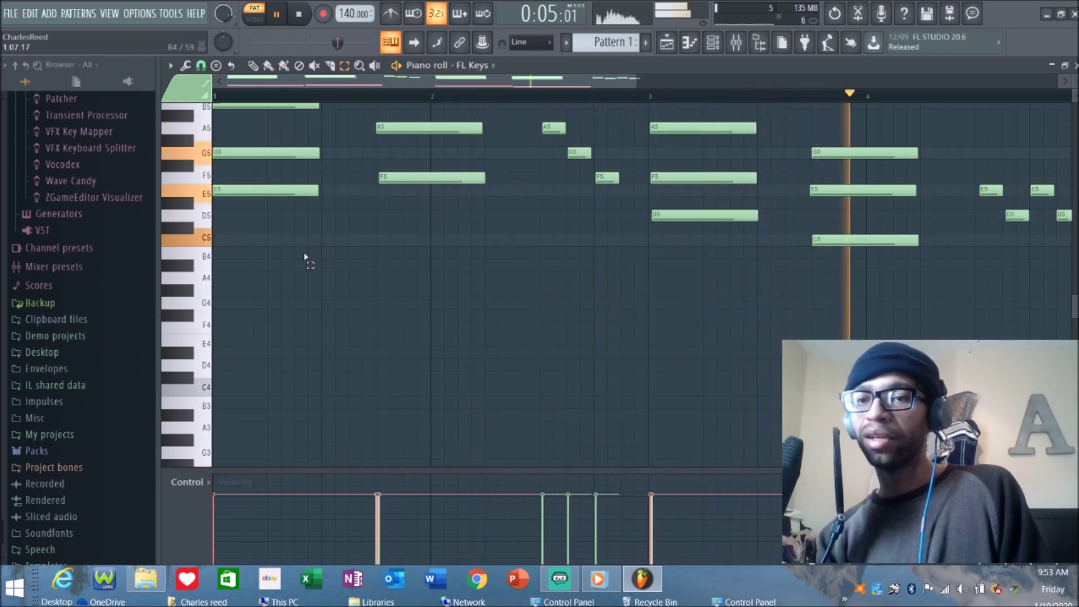
{"action": "key", "text": "space"}
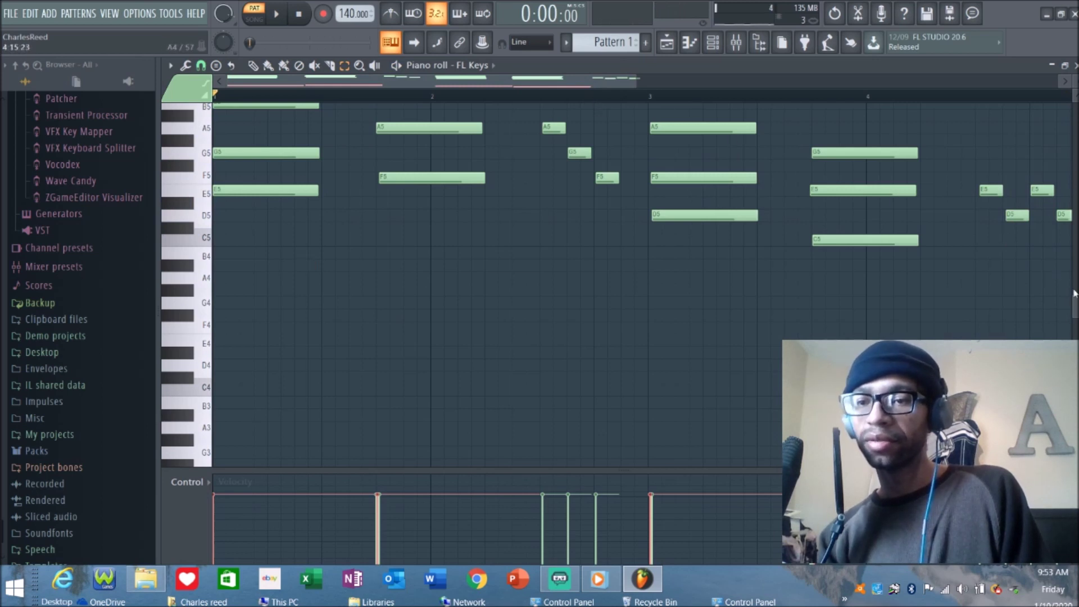
{"action": "scroll", "coordinate": [616, 284], "scroll_direction": "down", "scroll_amount": 5}
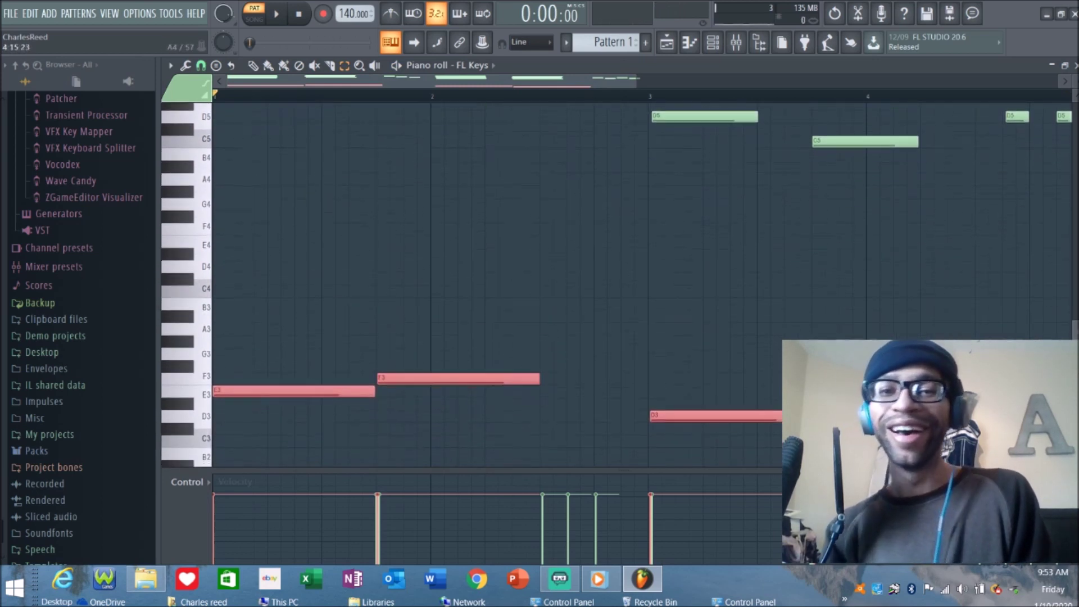
{"action": "scroll", "coordinate": [617, 284], "scroll_direction": "up", "scroll_amount": 2}
{"action": "scroll", "coordinate": [616, 284], "scroll_direction": "up", "scroll_amount": 2}
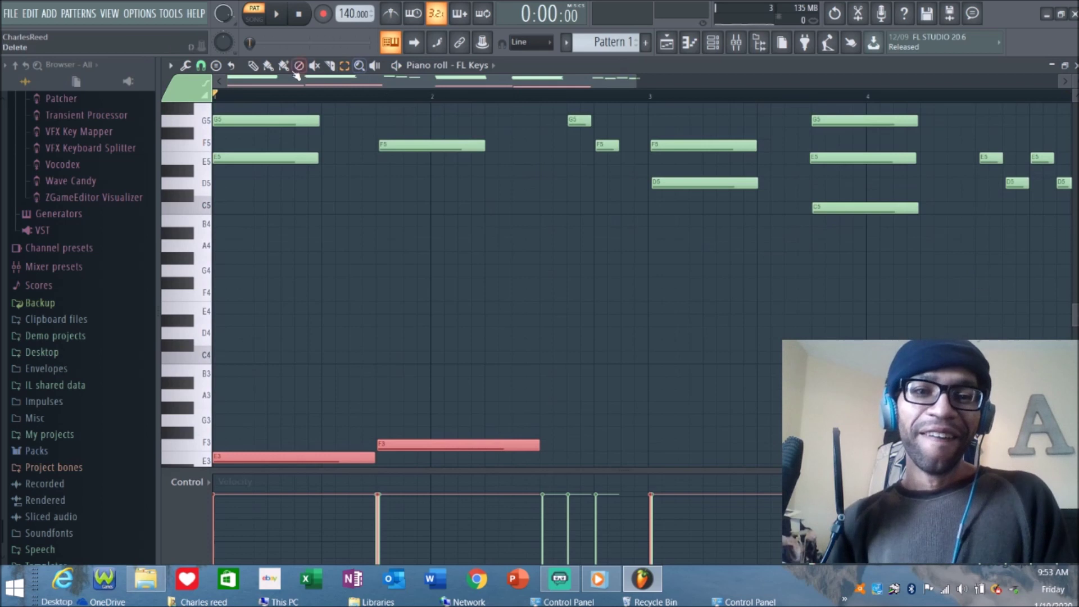
- Draw short G3 and F3 notes beneath the run after the second chord, try an A3, and add a low note beneath the closing run
{"action": "left_click", "coordinate": [254, 68]}
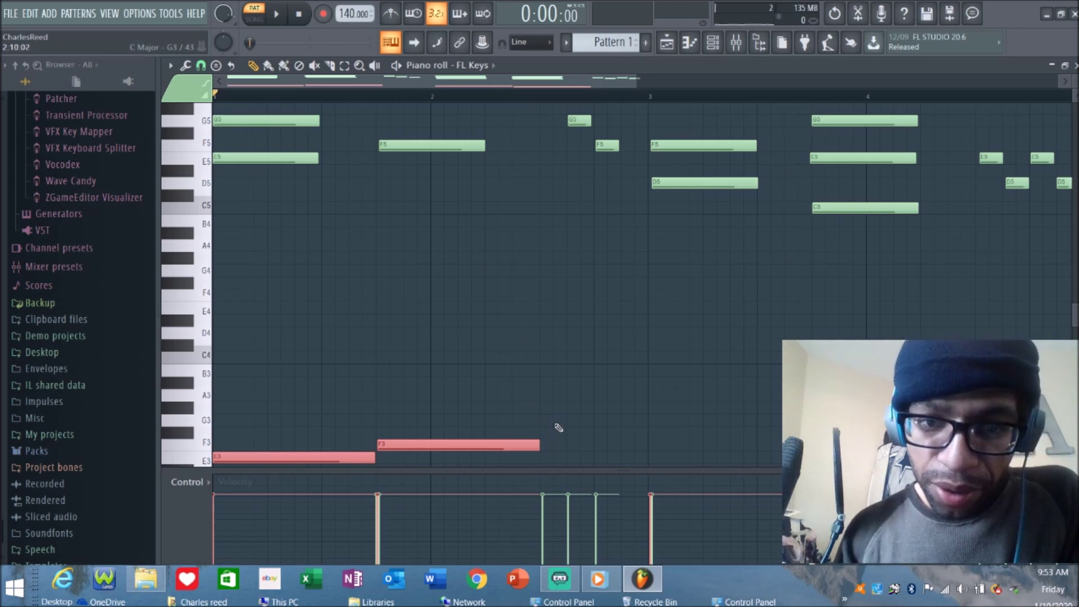
{"action": "left_click", "coordinate": [575, 420]}
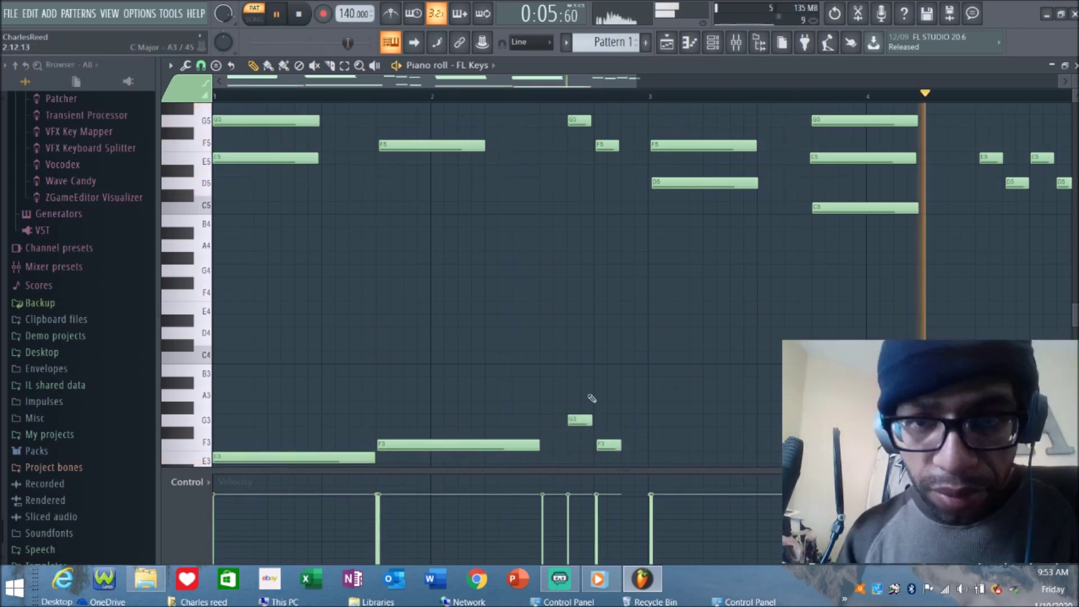
{"action": "scroll", "coordinate": [592, 398], "scroll_direction": "right", "scroll_amount": 2}
{"action": "scroll", "coordinate": [478, 337], "scroll_direction": "down", "scroll_amount": 1}
{"action": "left_click", "coordinate": [417, 380]}
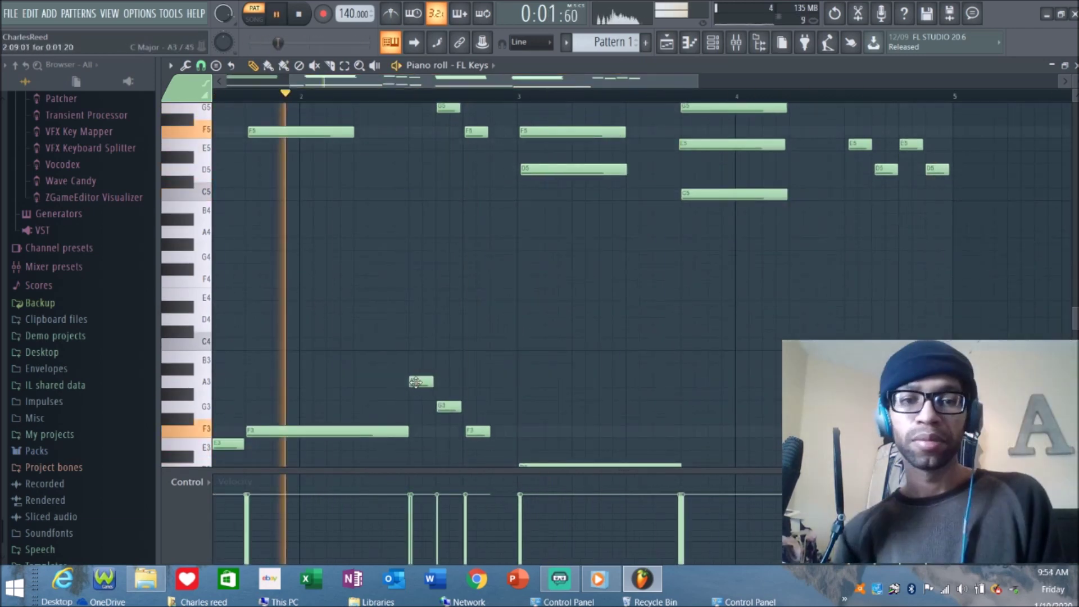
{"action": "right_click", "coordinate": [417, 380]}
{"action": "scroll", "coordinate": [478, 337], "scroll_direction": "down", "scroll_amount": 1}
{"action": "left_click", "coordinate": [858, 416]}
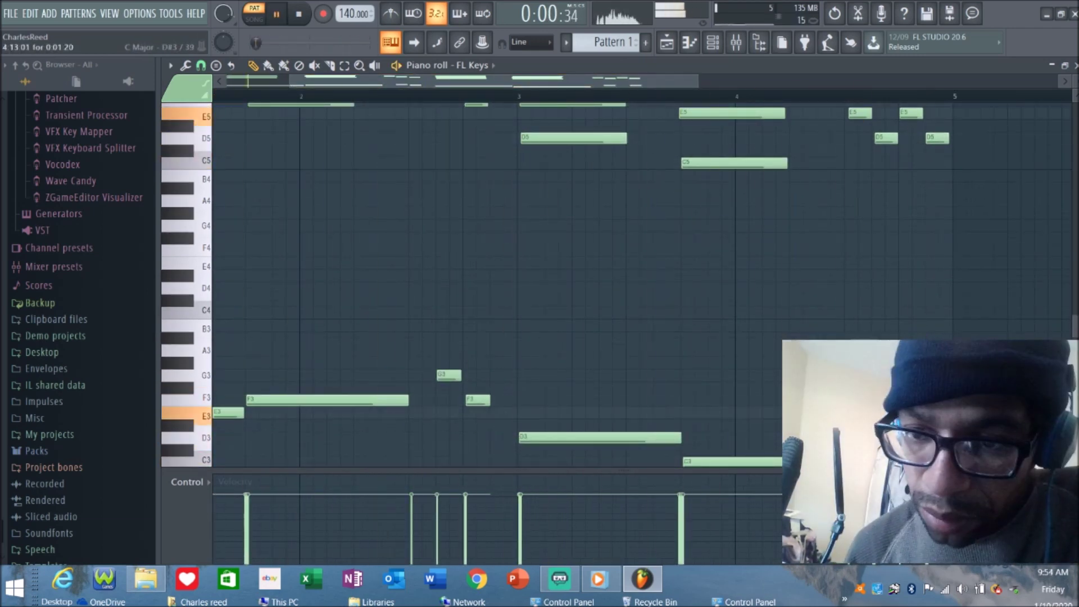
{"action": "key", "text": "space"}
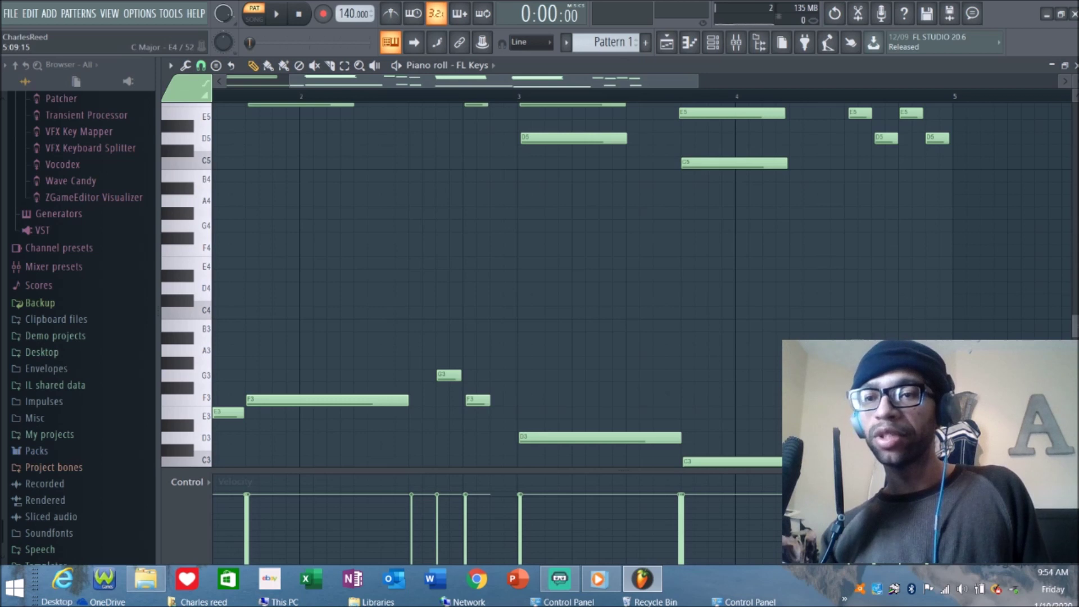
- Return to the start of the pattern and play back the progression
{"action": "scroll", "coordinate": [473, 284], "scroll_direction": "up", "scroll_amount": 5}
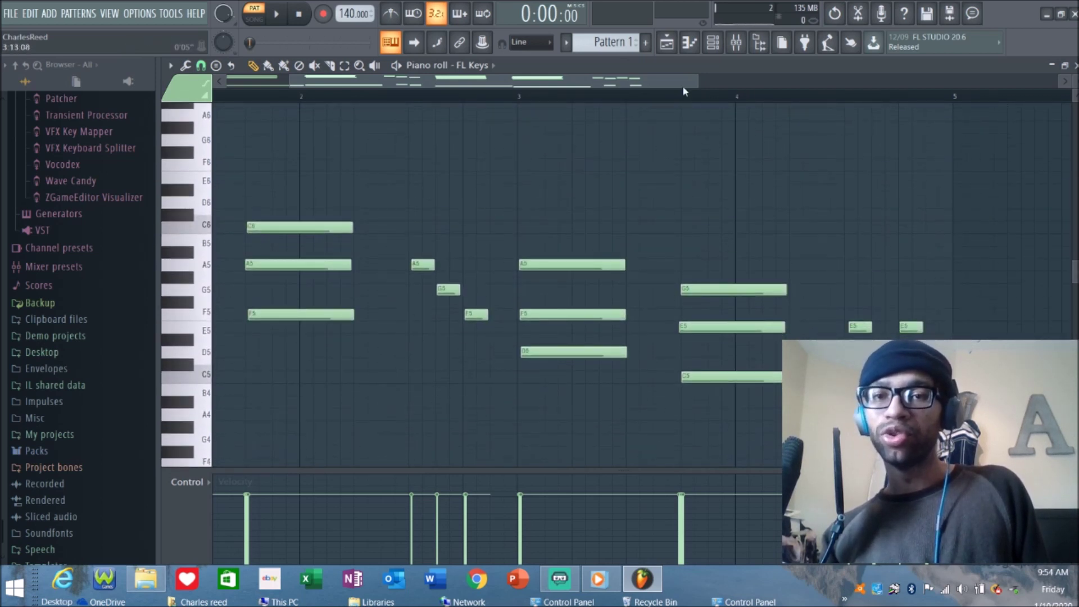
{"action": "left_click_drag", "start_coordinate": [682, 86], "coordinate": [515, 90]}
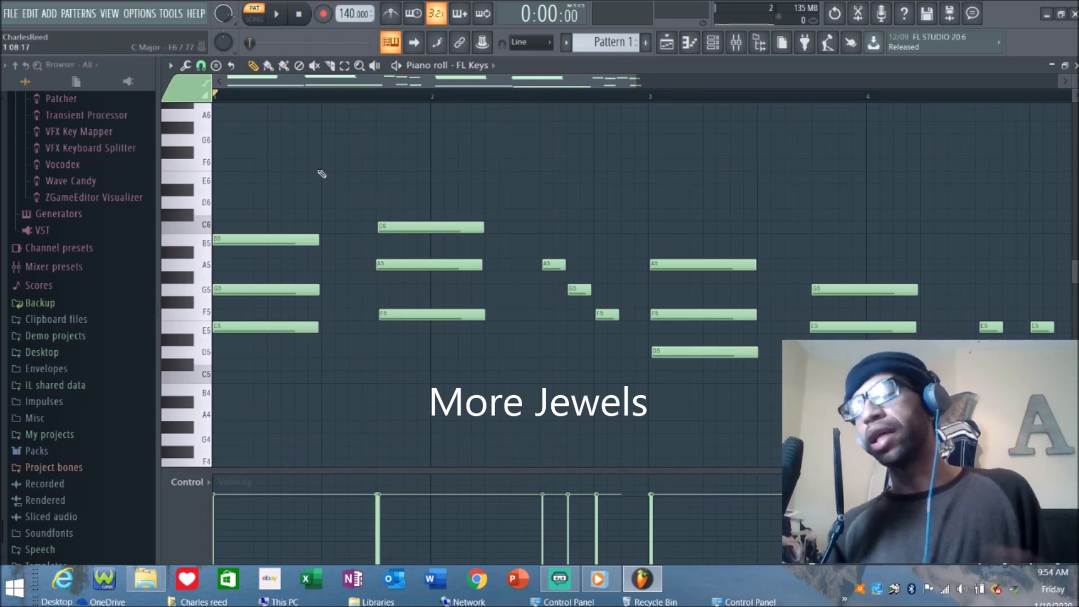
{"action": "key", "text": "space"}
{"action": "key", "text": "space"}
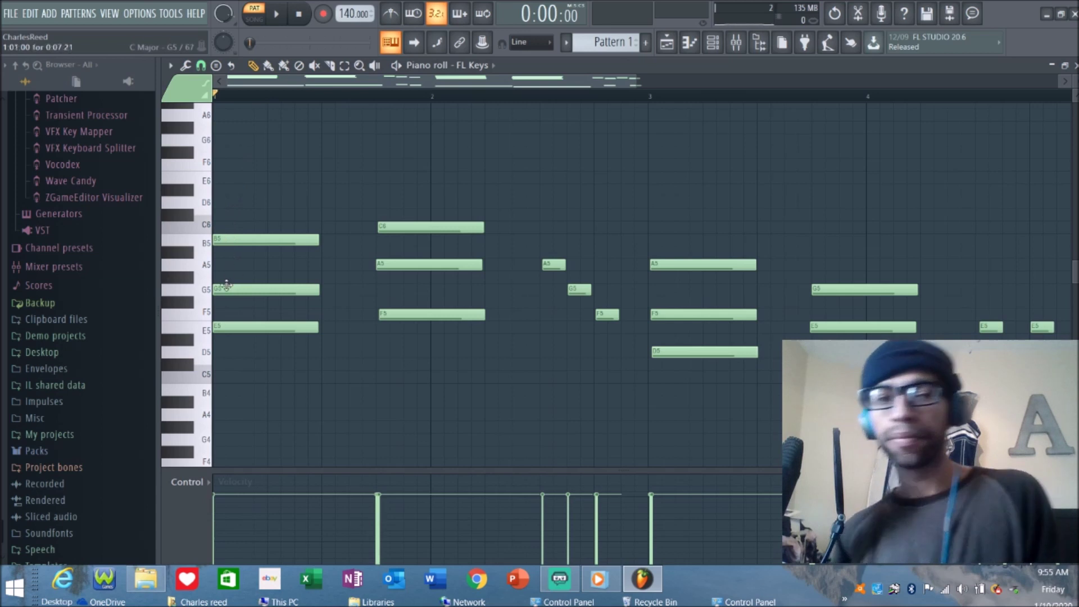
- Shift the first chord's G5 and B5 notes slightly later so the chord is strummed upward from E5, and play it back
{"action": "left_click_drag", "start_coordinate": [227, 285], "coordinate": [229, 286]}
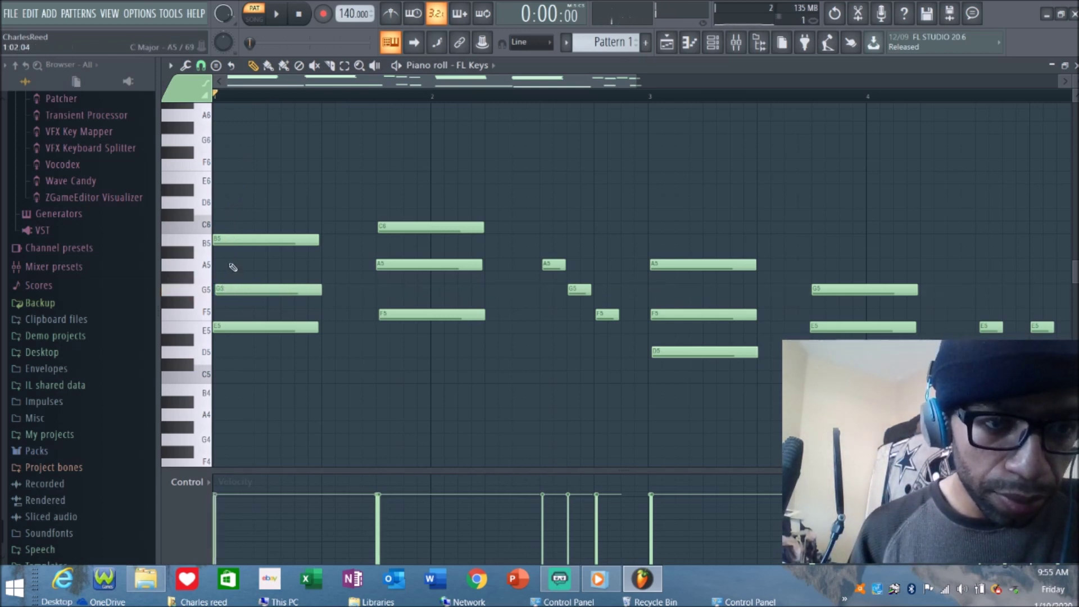
{"action": "left_click_drag", "start_coordinate": [228, 239], "coordinate": [232, 241]}
{"action": "key", "text": "space"}
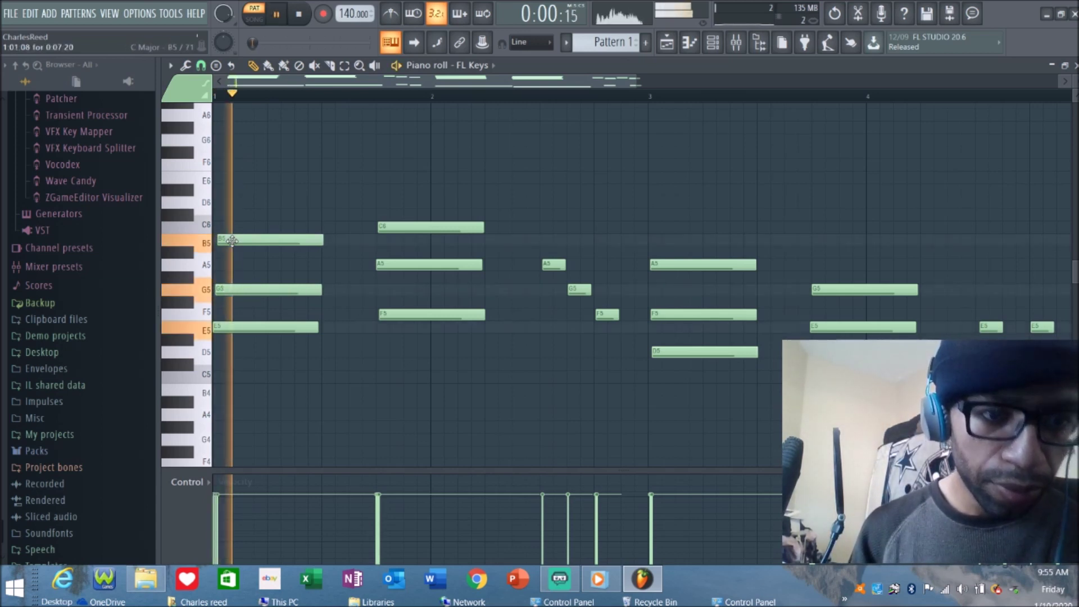
{"action": "key", "text": "space"}
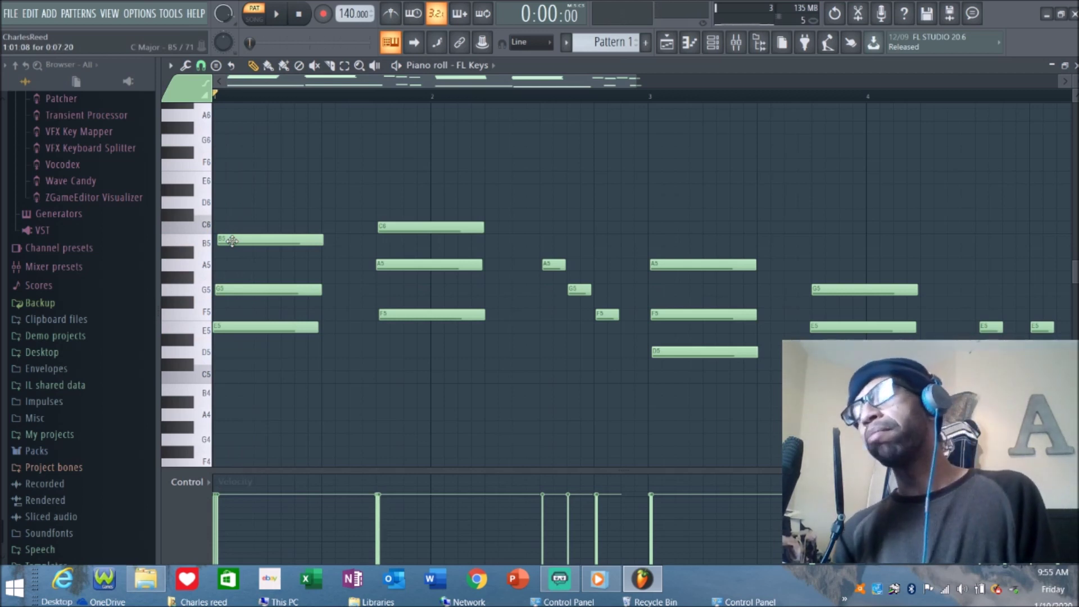
{"action": "key", "text": "space"}
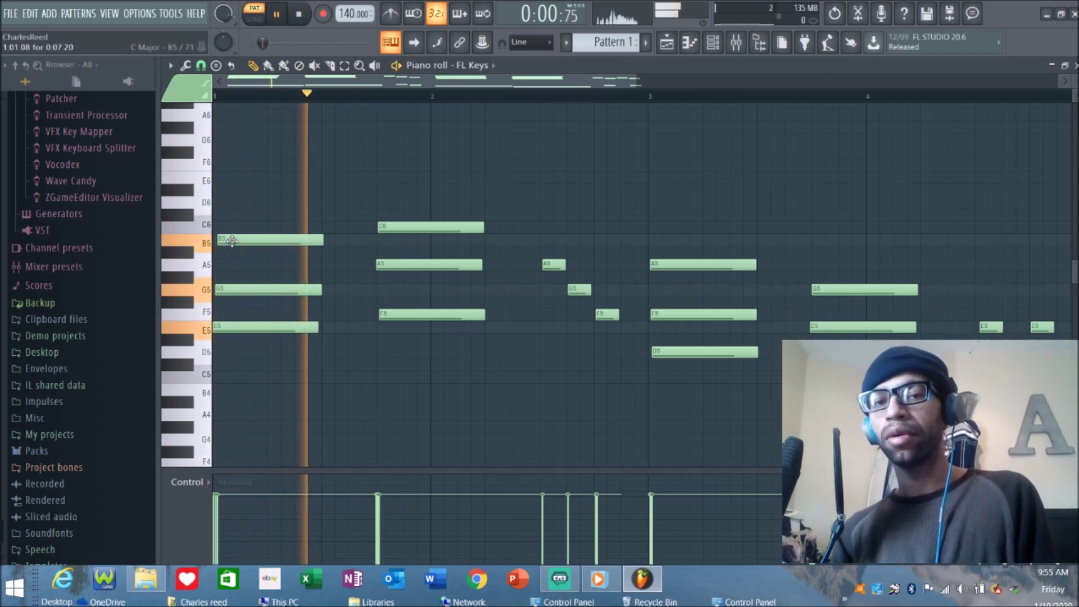
{"action": "key", "text": "space"}
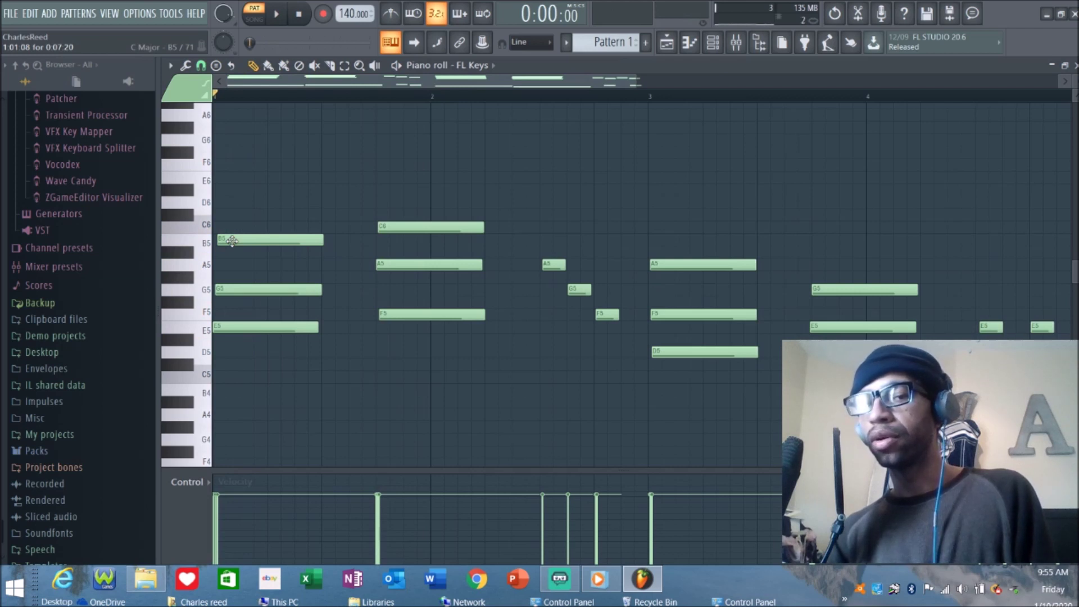
{"action": "key", "text": "space"}
{"action": "key", "text": "space"}
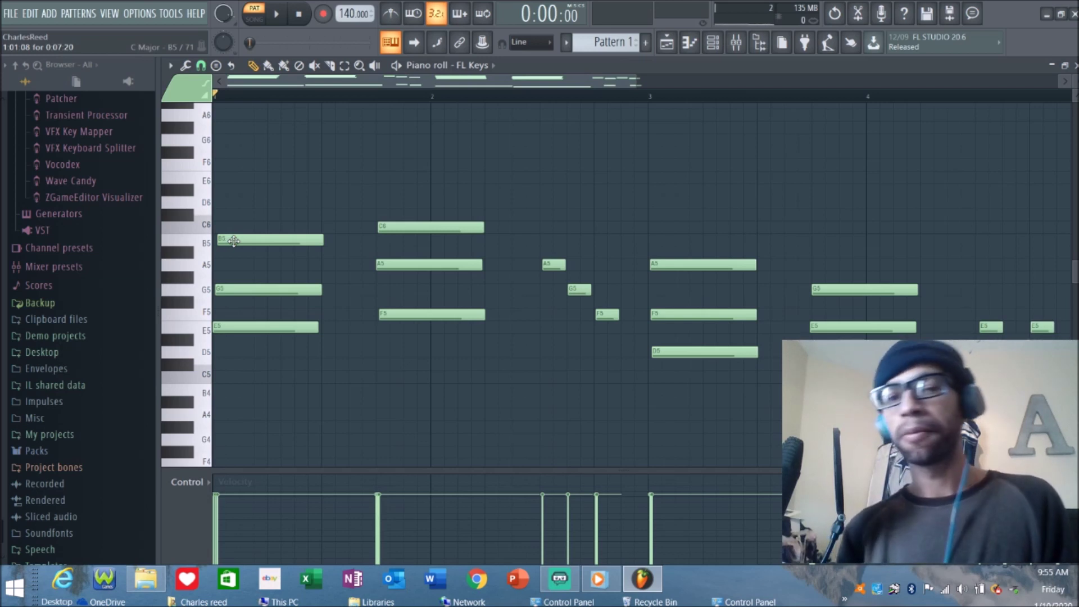
- Stagger the upper notes of the second, third and fourth chords slightly later so each chord is strummed from its lowest note
{"action": "left_click_drag", "start_coordinate": [383, 229], "coordinate": [385, 228]}
{"action": "left_click_drag", "start_coordinate": [382, 266], "coordinate": [386, 267]}
{"action": "left_click_drag", "start_coordinate": [655, 266], "coordinate": [657, 266]}
{"action": "key", "text": "space"}
{"action": "left_click_drag", "start_coordinate": [654, 317], "coordinate": [655, 318]}
{"action": "left_click_drag", "start_coordinate": [824, 330], "coordinate": [830, 330]}
{"action": "left_click_drag", "start_coordinate": [822, 291], "coordinate": [828, 292]}
{"action": "left_click_drag", "start_coordinate": [610, 85], "coordinate": [687, 88]}
{"action": "key", "text": "space"}
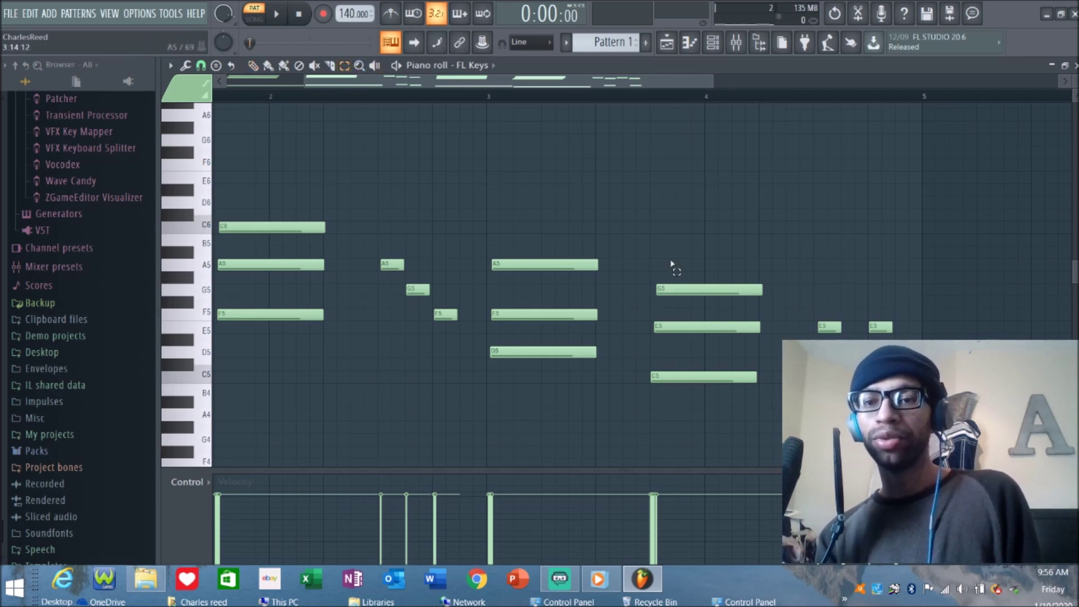
- Select all notes, randomize their velocity and release levels with the piano roll randomizer, and play back the progression
{"action": "left_click_drag", "start_coordinate": [906, 433], "coordinate": [533, 234]}
{"action": "left_click", "coordinate": [533, 234]}
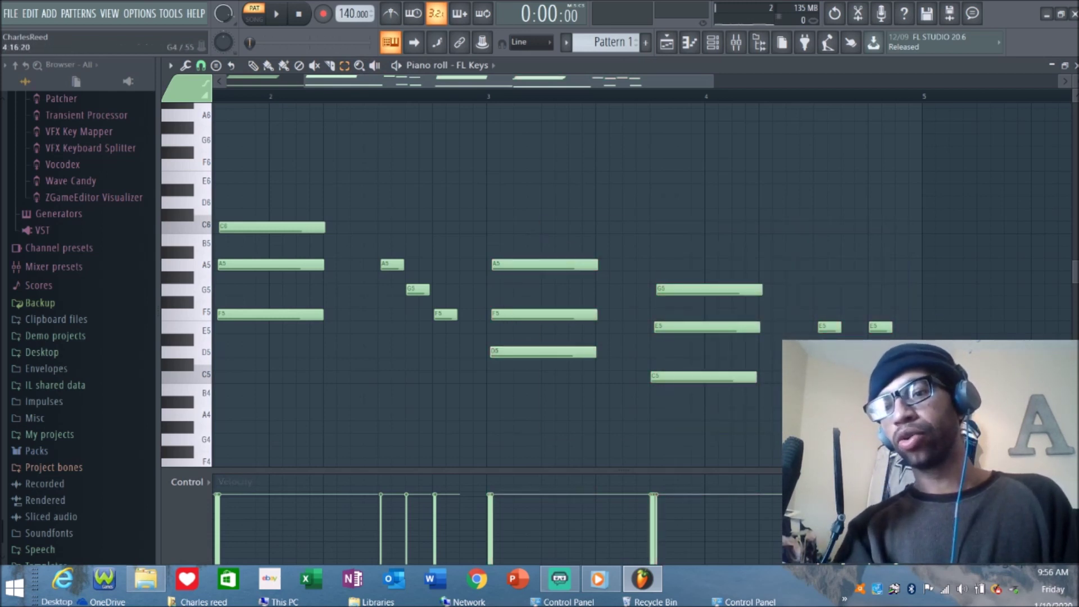
{"action": "left_click_drag", "start_coordinate": [906, 433], "coordinate": [175, 173]}
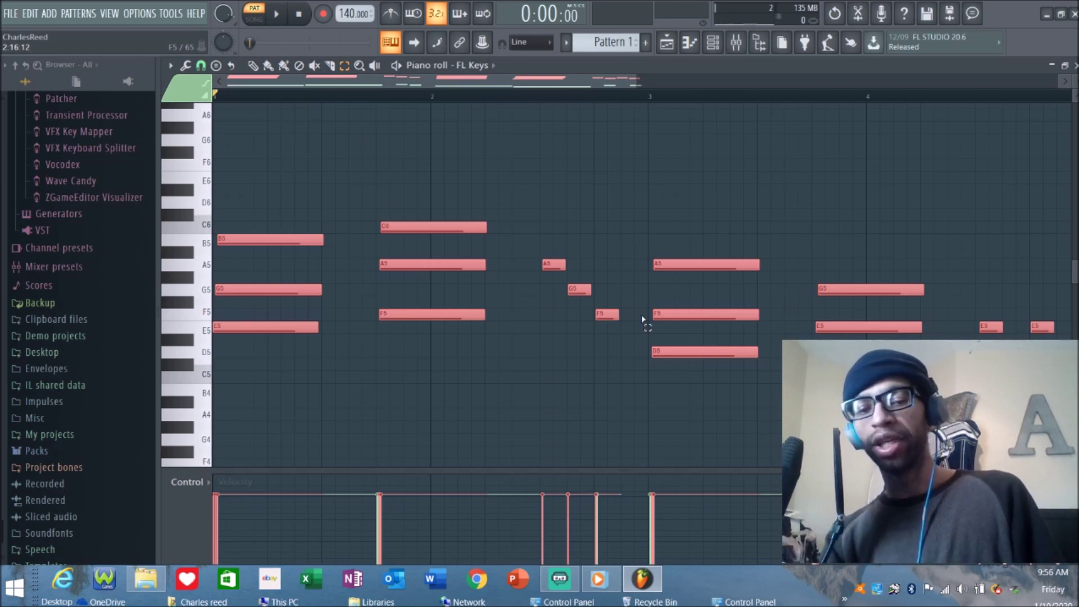
{"action": "key", "text": "space"}
{"action": "key", "text": "space"}
{"action": "key", "text": "alt+r"}
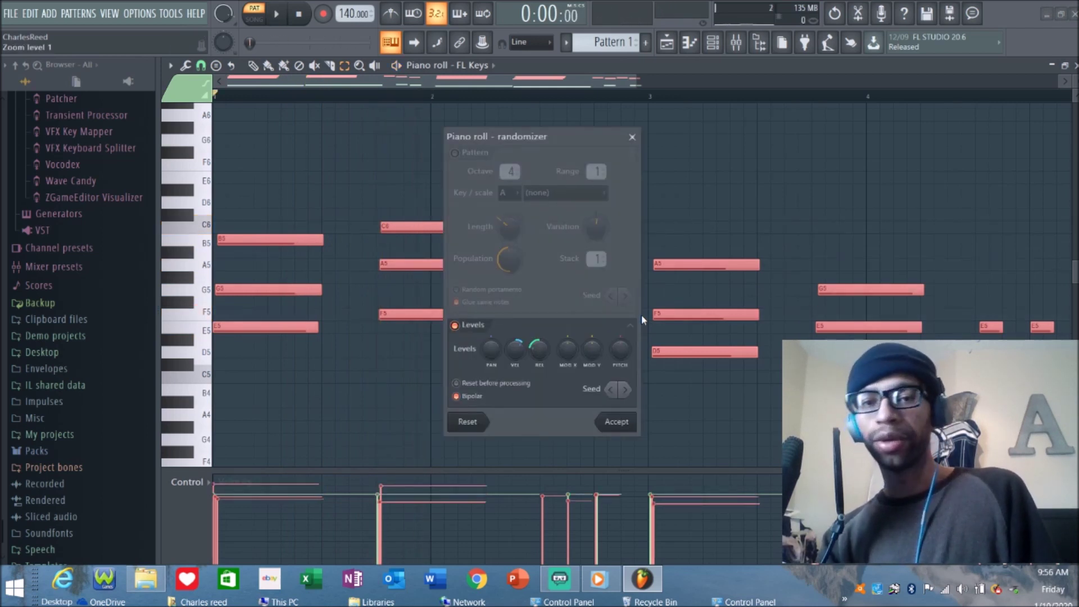
{"action": "key", "text": "space"}
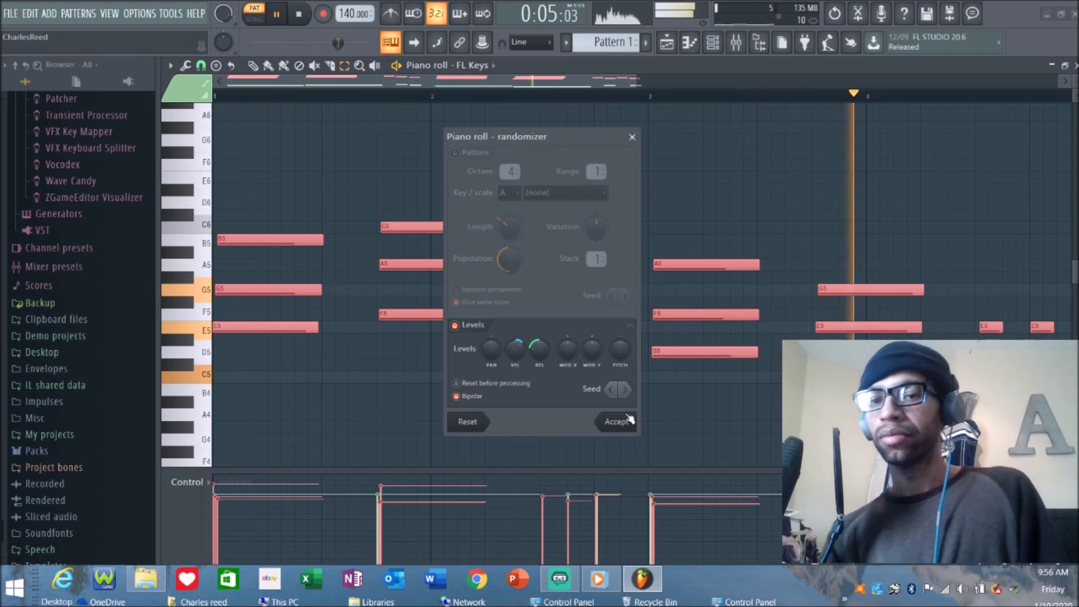
{"action": "key", "text": "space"}
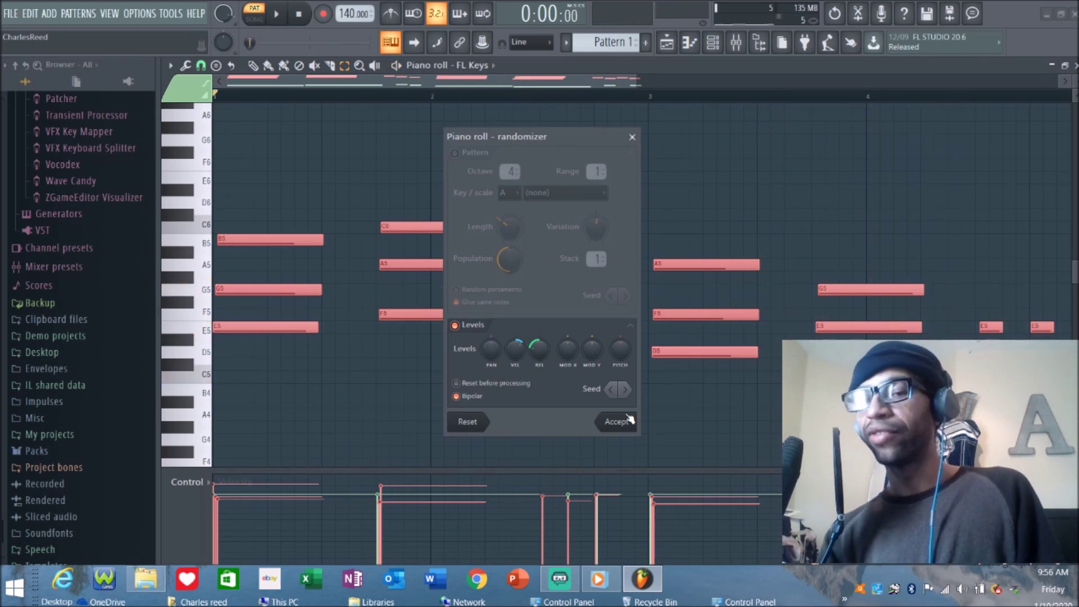
{"action": "left_click", "coordinate": [618, 422]}
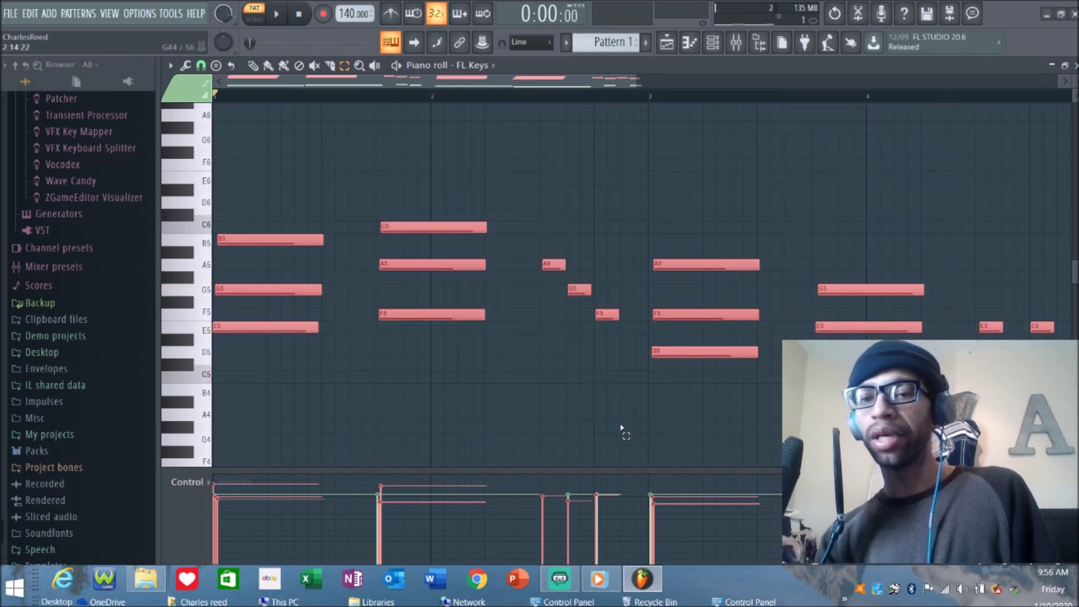
{"action": "key", "text": "space"}
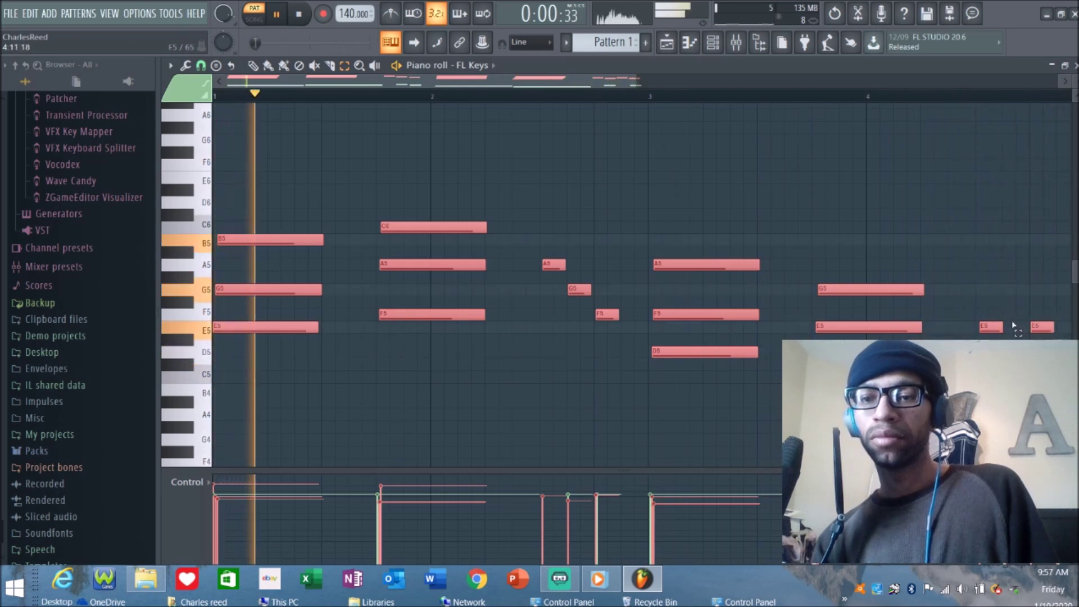
{"action": "key", "text": "space"}
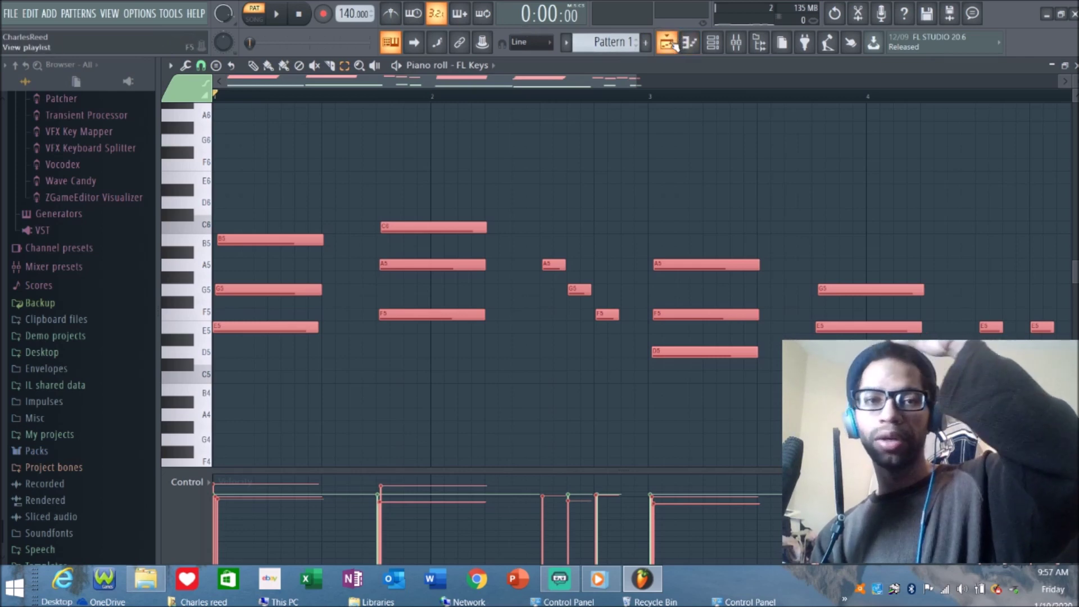
- Add an Omnisphere instrument, move its window upward, and dismiss its splash screen
{"action": "left_click", "coordinate": [57, 16]}
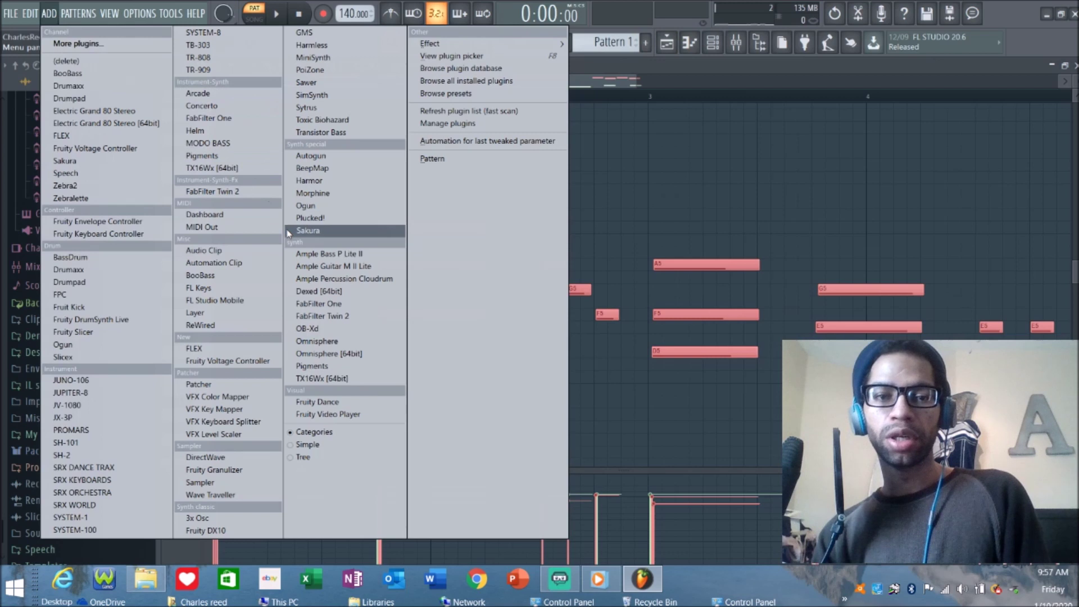
{"action": "left_click", "coordinate": [313, 340]}
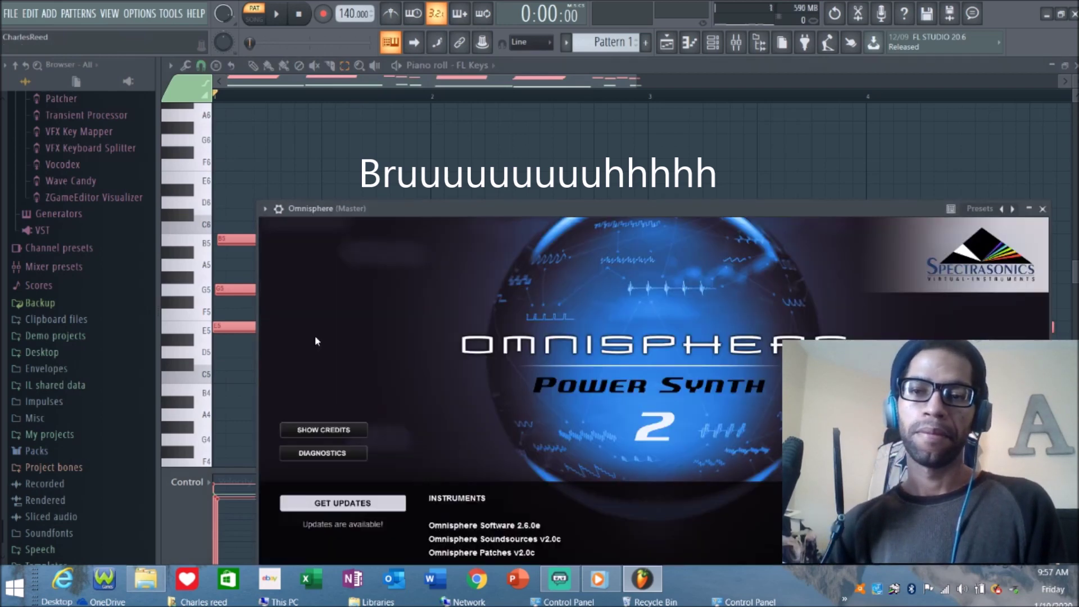
{"action": "left_click_drag", "start_coordinate": [439, 221], "coordinate": [433, 116]}
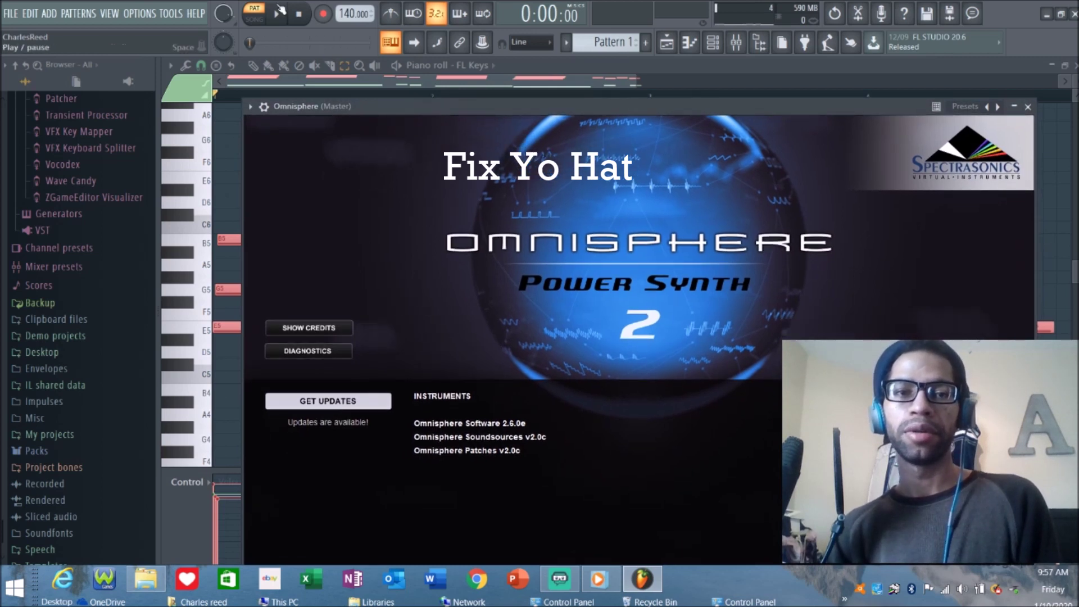
{"action": "left_click", "coordinate": [280, 14]}
{"action": "left_click", "coordinate": [280, 16]}
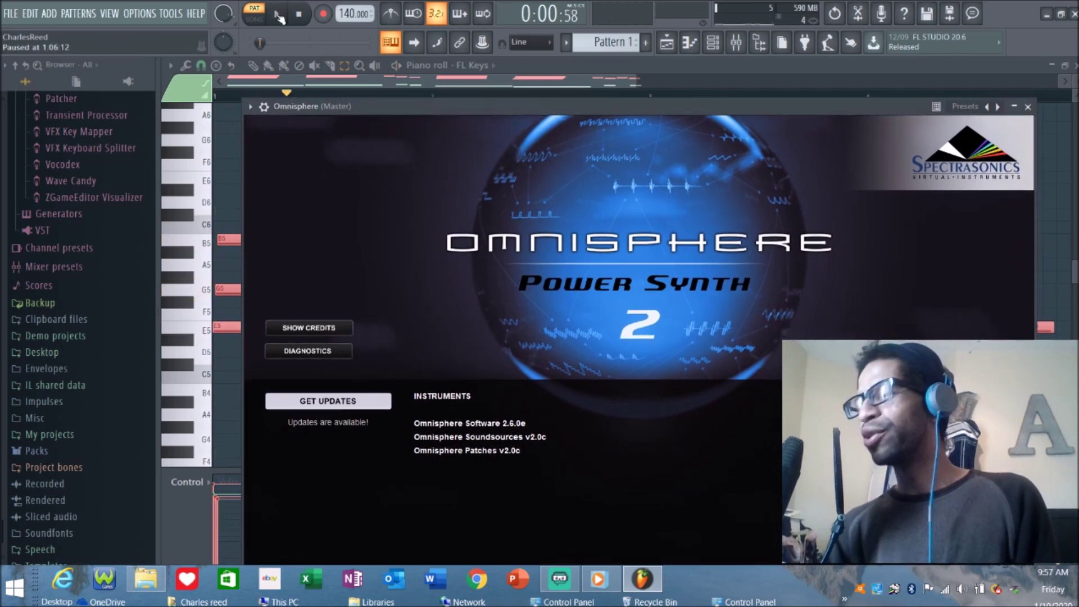
{"action": "left_click", "coordinate": [605, 264]}
- Copy the FL Keys notes into the Omnisphere channel while the pattern plays, and stop playback
{"action": "left_click", "coordinate": [281, 11]}
{"action": "right_click", "coordinate": [275, 114]}
{"action": "left_click", "coordinate": [458, 130]}
{"action": "right_click", "coordinate": [275, 135]}
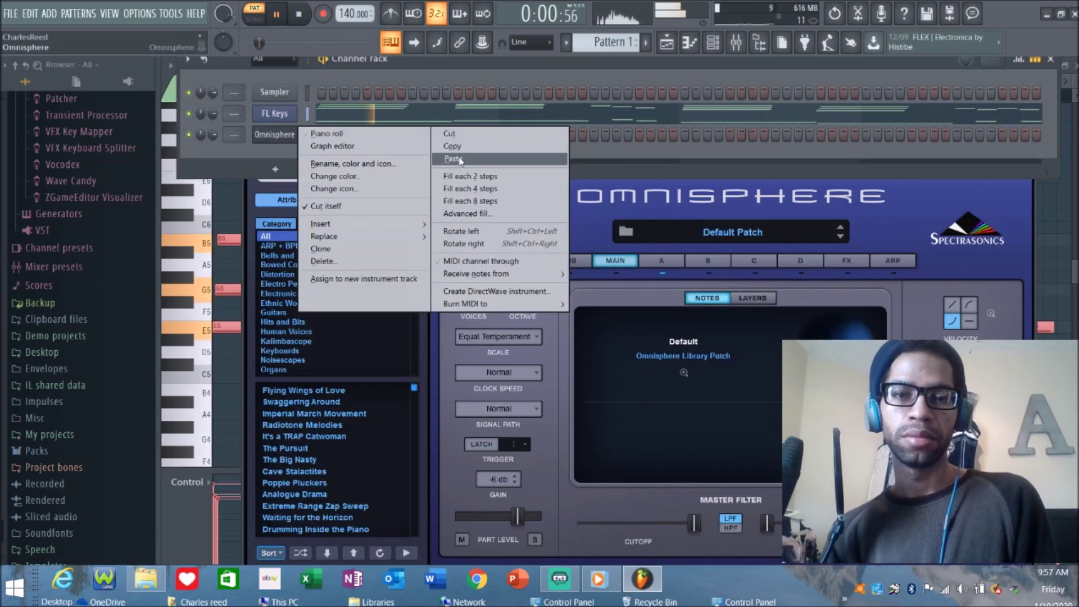
{"action": "left_click", "coordinate": [459, 160]}
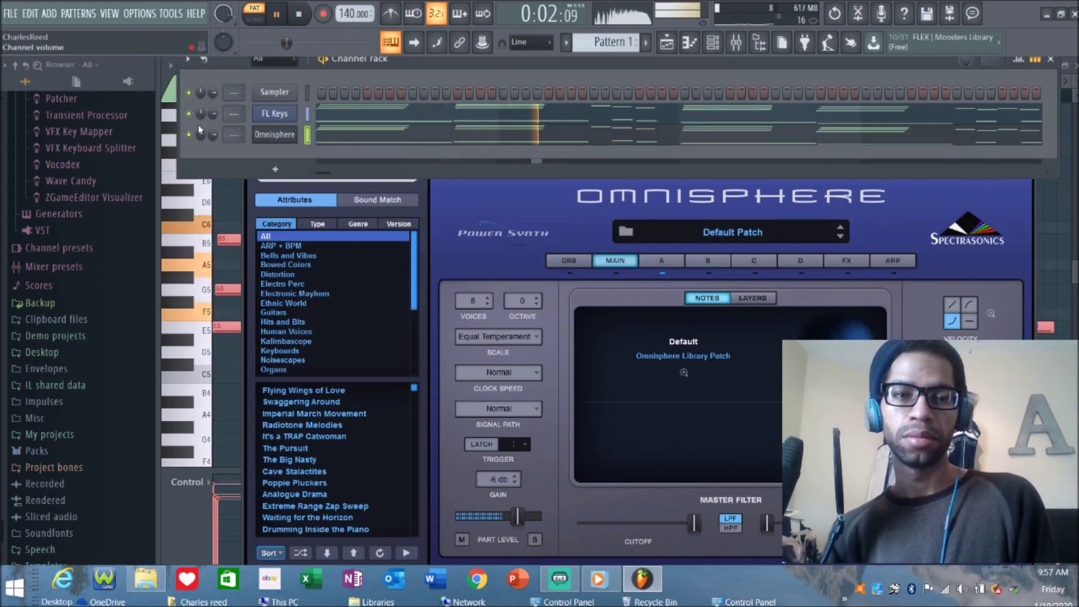
{"action": "key", "text": "space"}
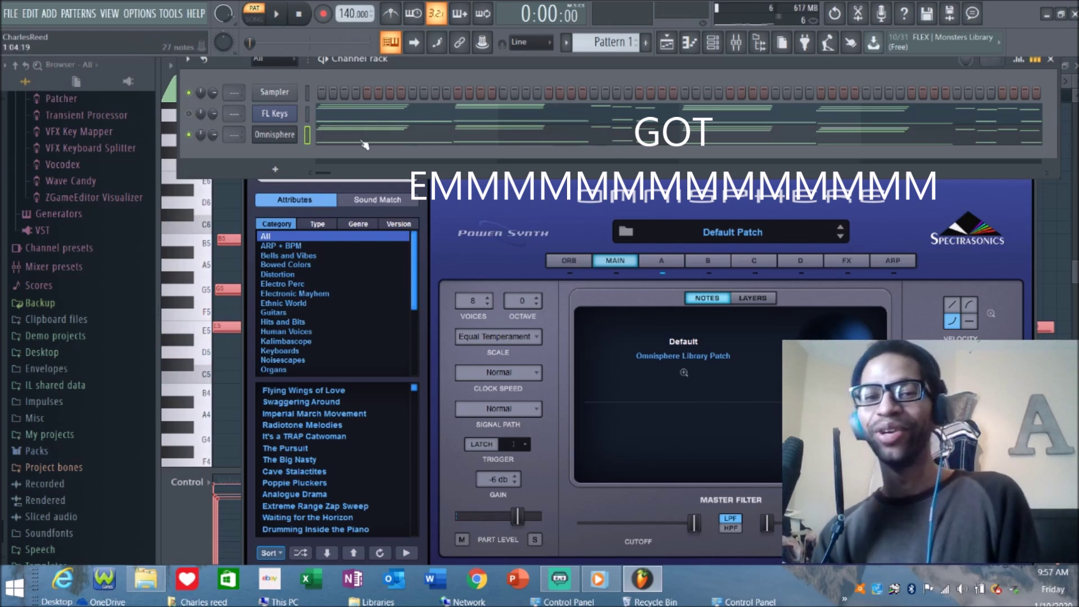
- Audition Omnisphere patches from all categories while the pattern plays
{"action": "left_click", "coordinate": [326, 389]}
{"action": "key", "text": "space"}
{"action": "key", "text": "Down"}
{"action": "key", "text": "Down"}
{"action": "key", "text": "Down"}
{"action": "key", "text": "Down"}
{"action": "key", "text": "Down"}
{"action": "key", "text": "Down"}
{"action": "key", "text": "Down"}
{"action": "key", "text": "Down"}
{"action": "key", "text": "Down"}
{"action": "key", "text": "Down"}
{"action": "key", "text": "Down"}
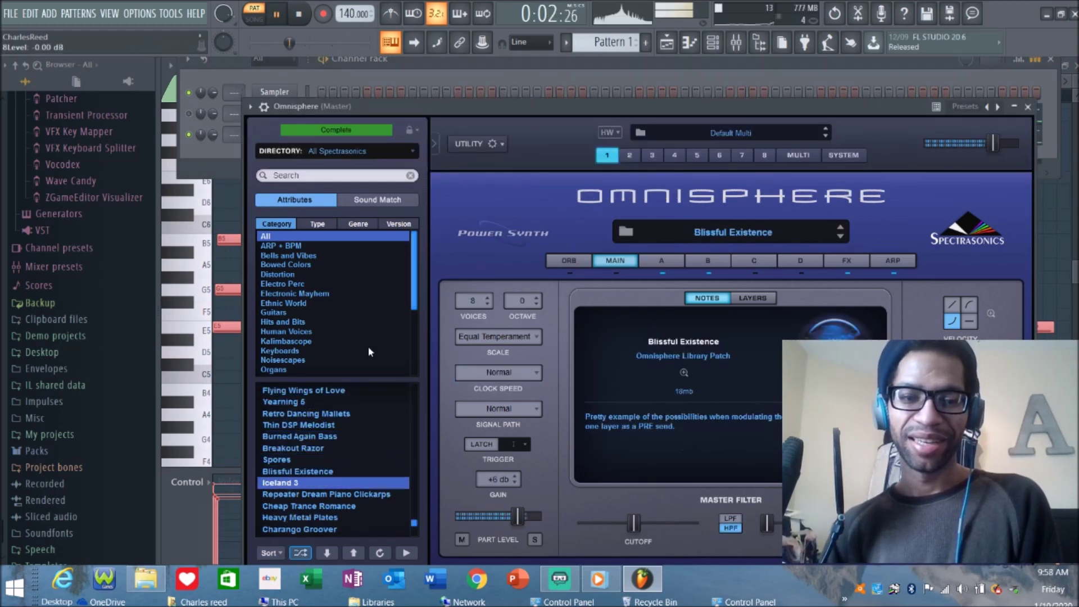
{"action": "key", "text": "Down"}
{"action": "key", "text": "Down"}
{"action": "key", "text": "Down"}
{"action": "key", "text": "Down"}
{"action": "key", "text": "Down"}
{"action": "key", "text": "Down"}
{"action": "key", "text": "Down"}
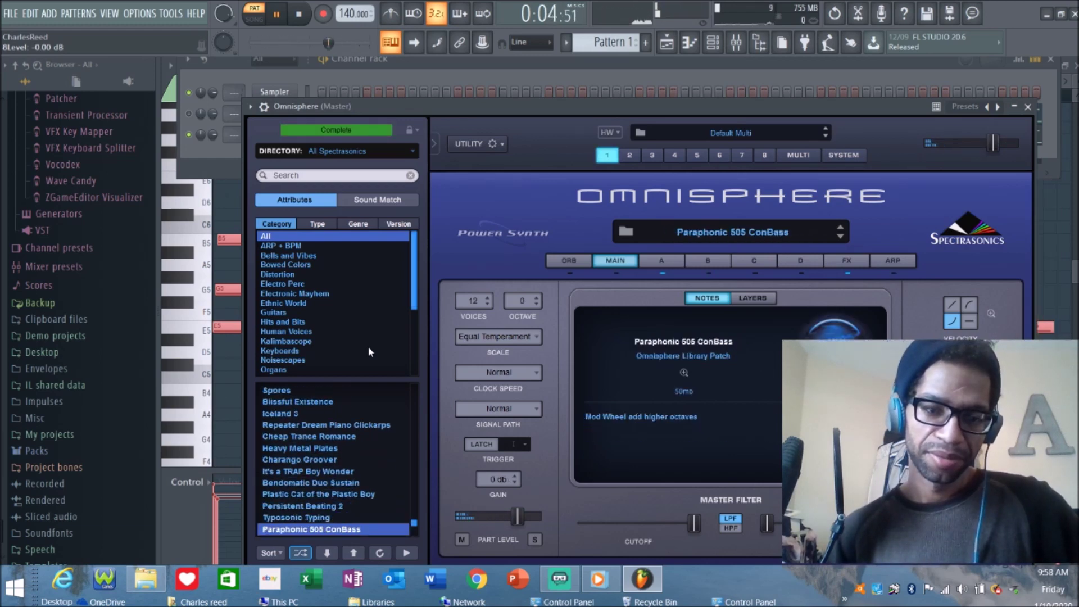
- Audition the ARP + BPM patches until Trance Child is loaded, and unmute FL Keys and stop playback
{"action": "left_click", "coordinate": [293, 245]}
{"action": "key", "text": "Down"}
{"action": "key", "text": "Down"}
{"action": "key", "text": "Down"}
{"action": "key", "text": "Down"}
{"action": "key", "text": "Down"}
{"action": "key", "text": "Down"}
{"action": "key", "text": "Down"}
{"action": "key", "text": "Down"}
{"action": "key", "text": "Down"}
{"action": "key", "text": "Down"}
{"action": "key", "text": "Down"}
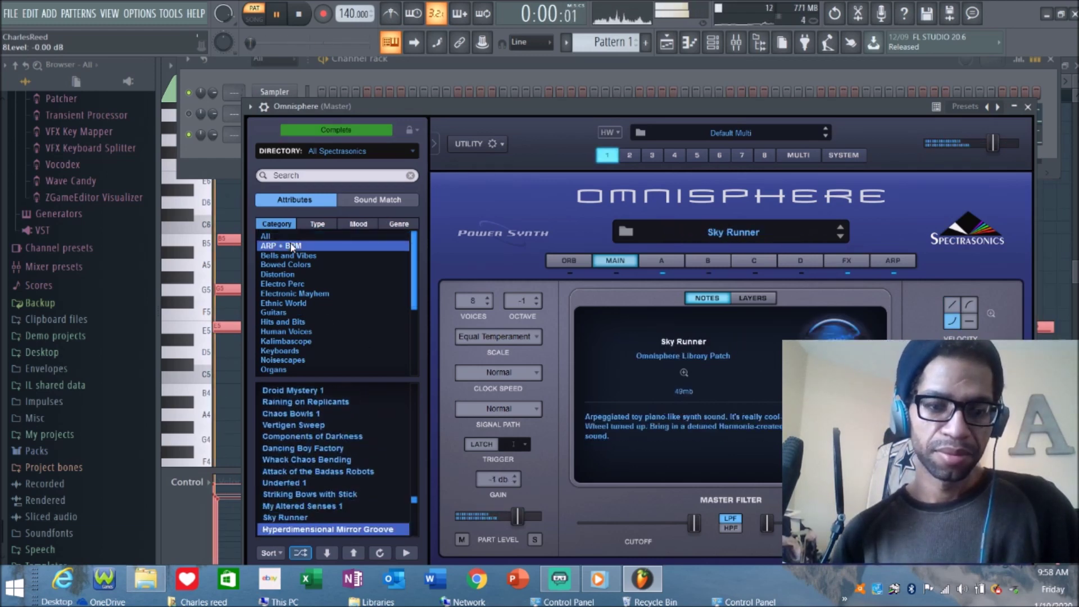
{"action": "key", "text": "Down"}
{"action": "key", "text": "Down"}
{"action": "key", "text": "Down"}
{"action": "key", "text": "Down"}
{"action": "key", "text": "Down"}
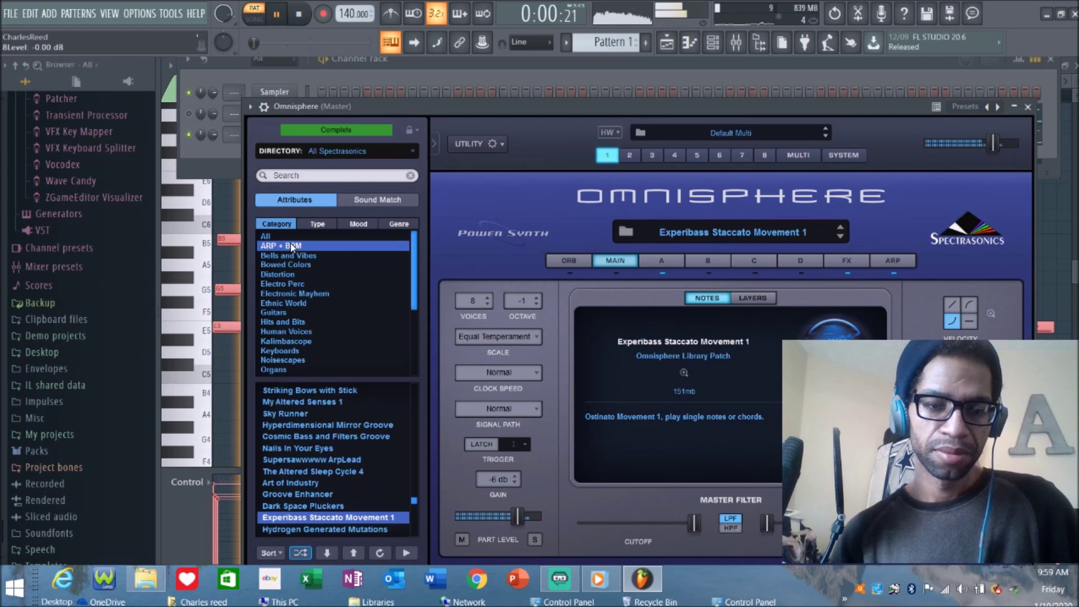
{"action": "key", "text": "Down"}
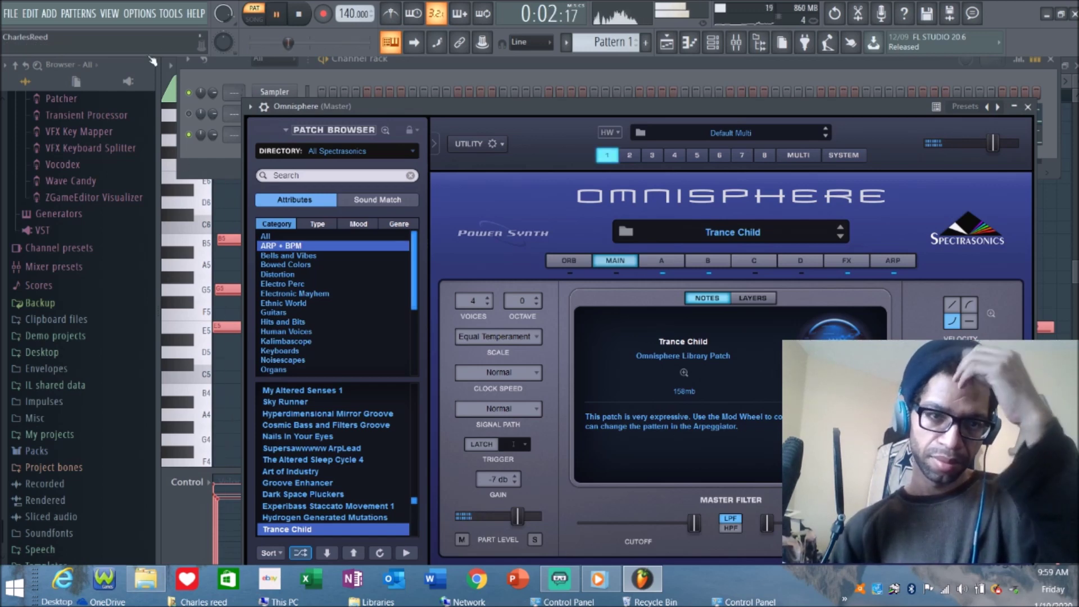
{"action": "left_click", "coordinate": [194, 115]}
{"action": "key", "text": "space"}
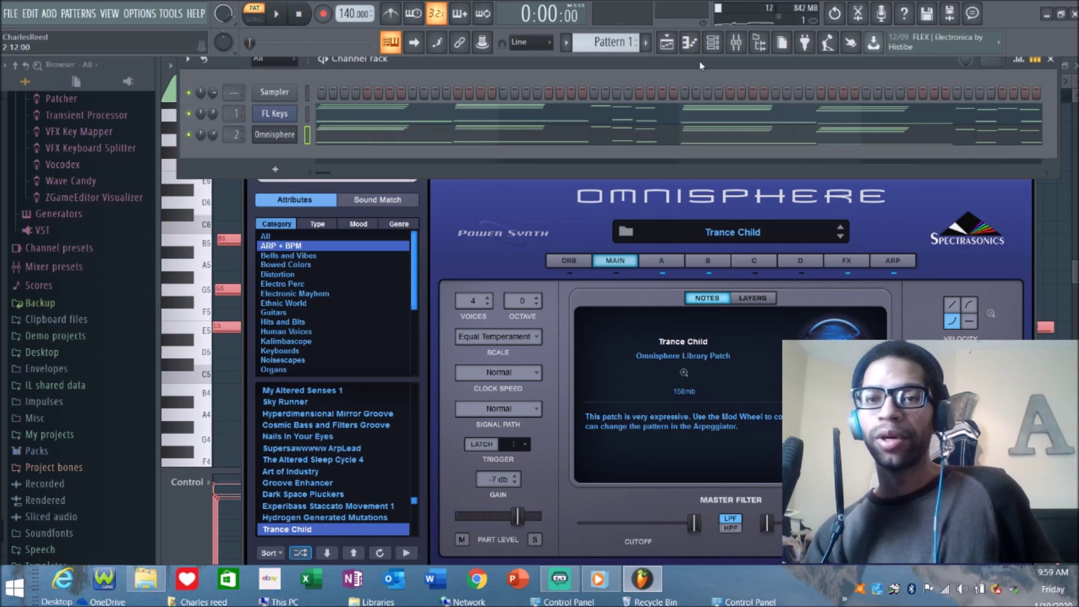
- Add RVerb Stereo to the first effect slot of mixer Insert 1 and close its window
{"action": "left_click", "coordinate": [736, 42]}
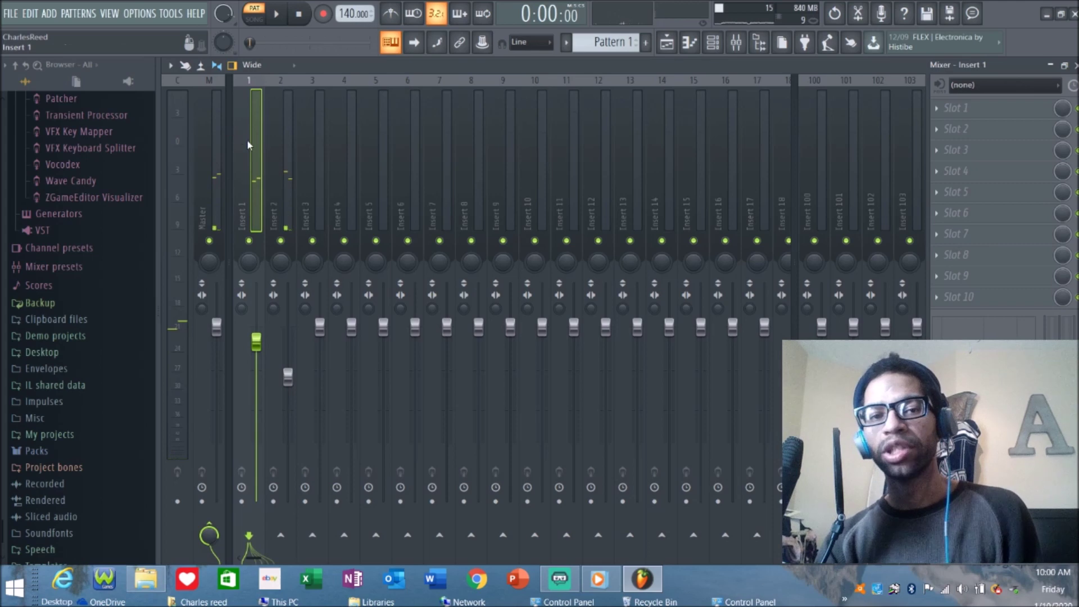
{"action": "left_click", "coordinate": [940, 111]}
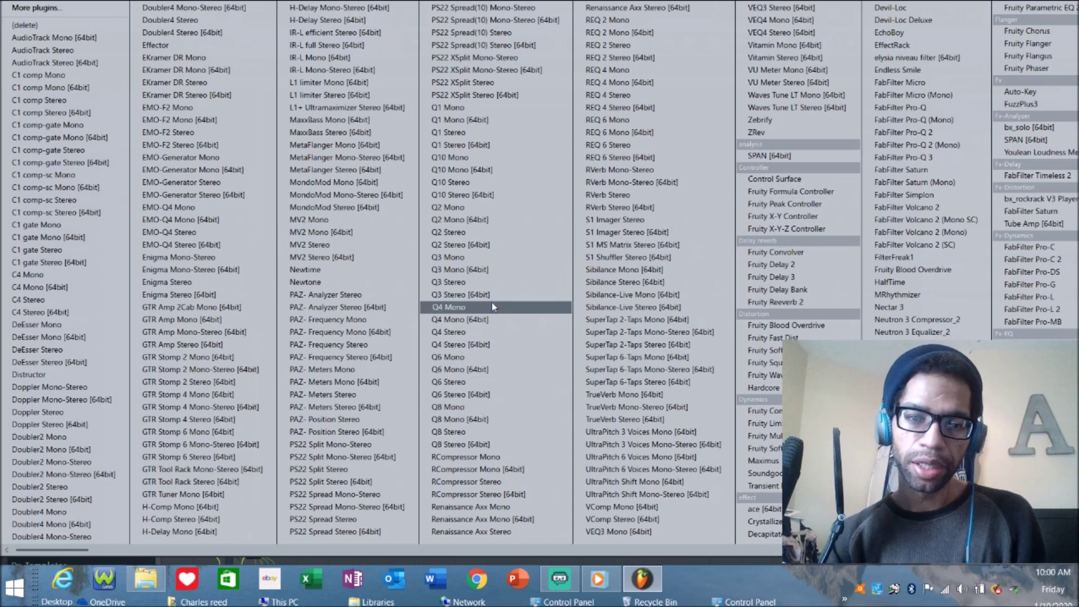
{"action": "left_click", "coordinate": [635, 195]}
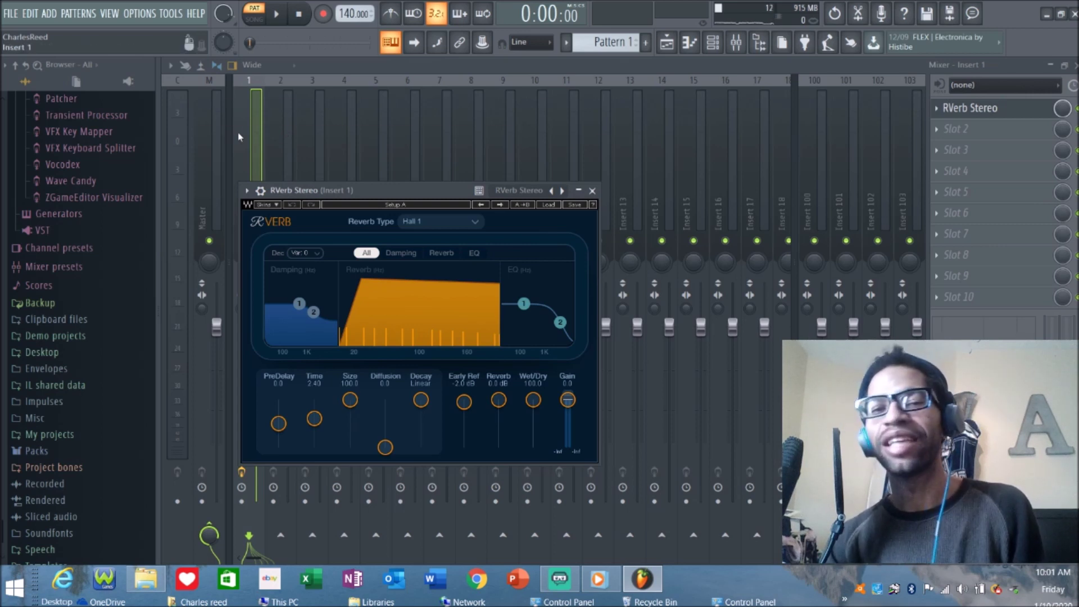
{"action": "key", "text": "Escape"}
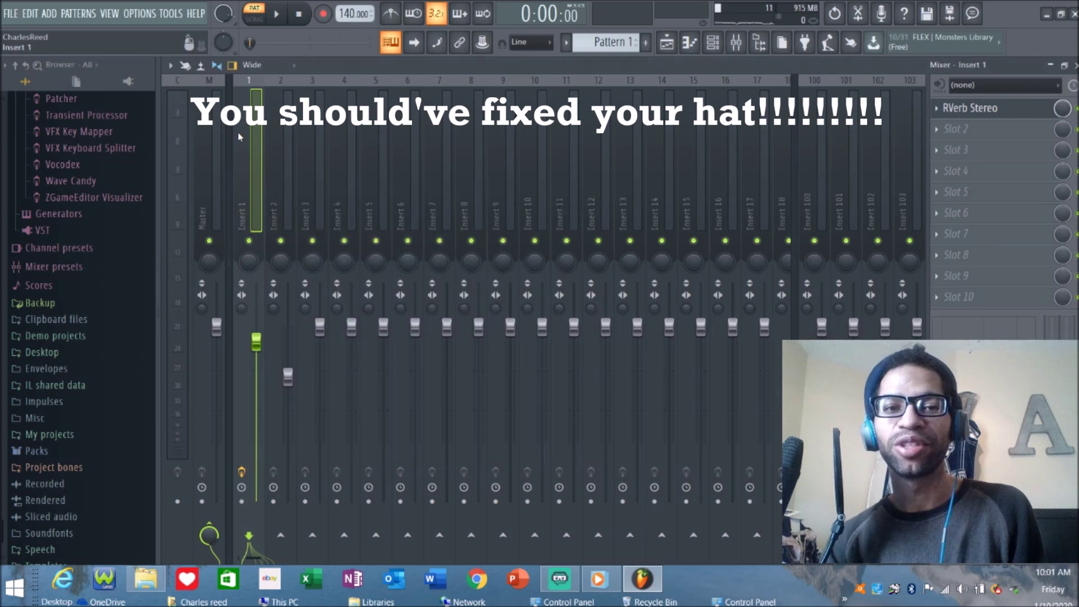
- Play the pattern and mute mixer Insert 2 to listen to Insert 1 alone
{"action": "left_click", "coordinate": [285, 17]}
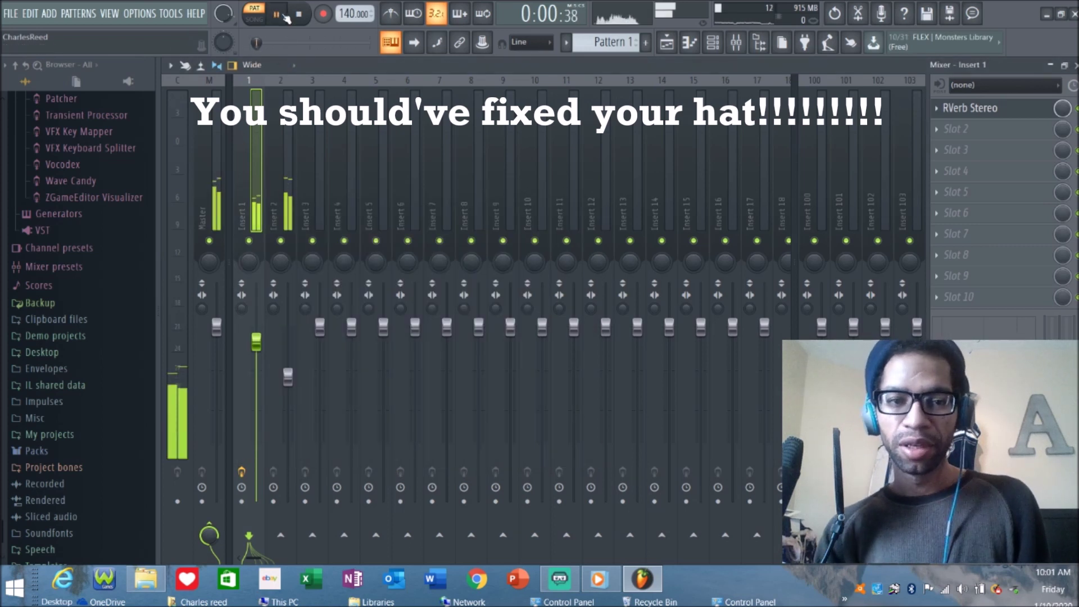
{"action": "left_click", "coordinate": [285, 17]}
{"action": "left_click", "coordinate": [285, 17]}
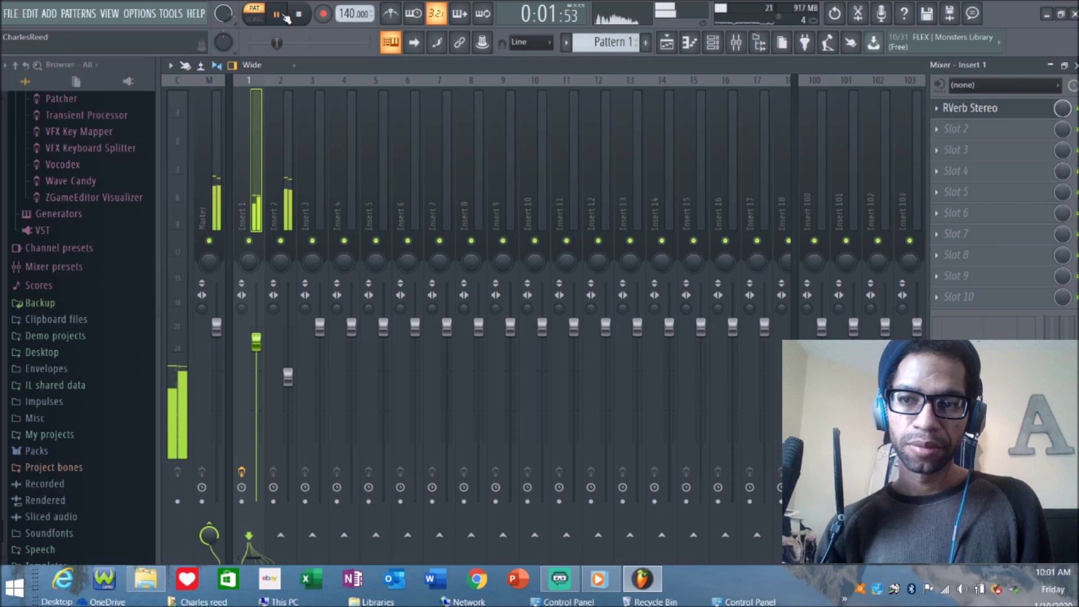
{"action": "left_click", "coordinate": [281, 241]}
- Open RVerb on Insert 1 and load its Large Hall 1 preset
{"action": "left_click", "coordinate": [981, 108]}
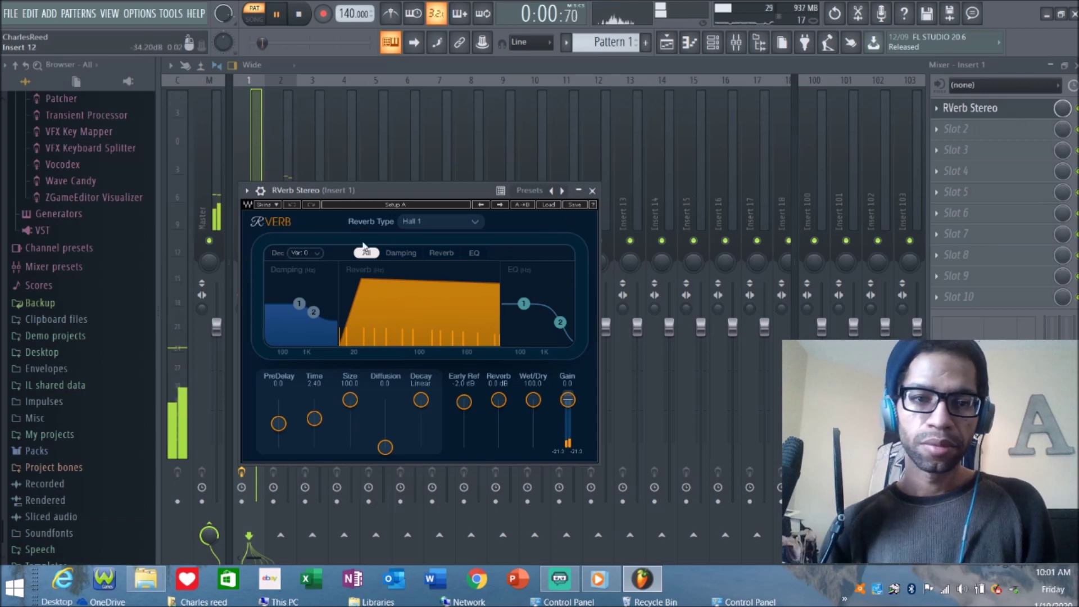
{"action": "left_click", "coordinate": [246, 191]}
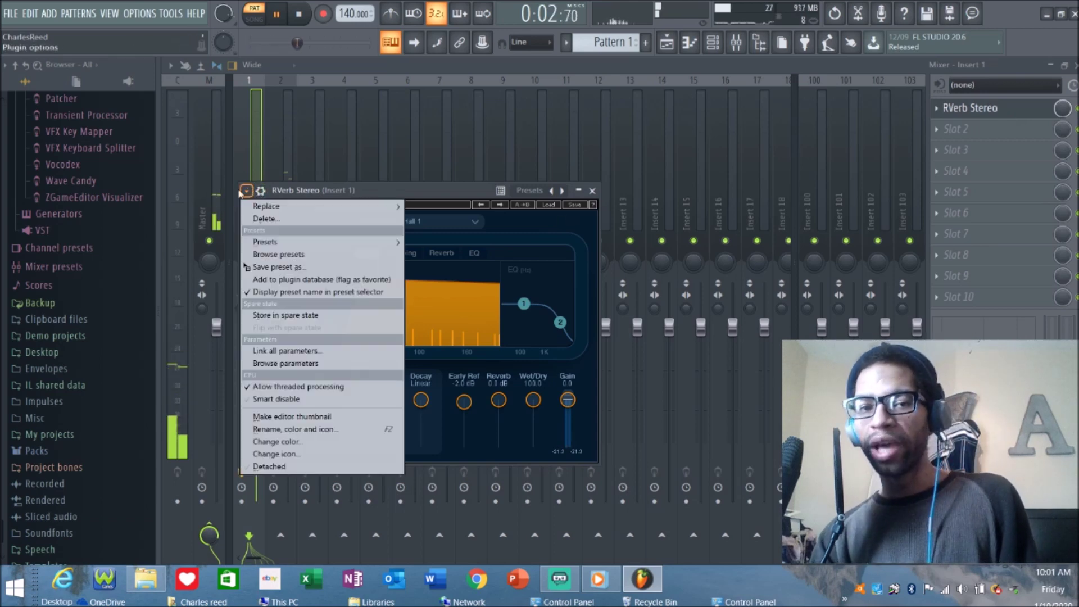
{"action": "left_click", "coordinate": [272, 246]}
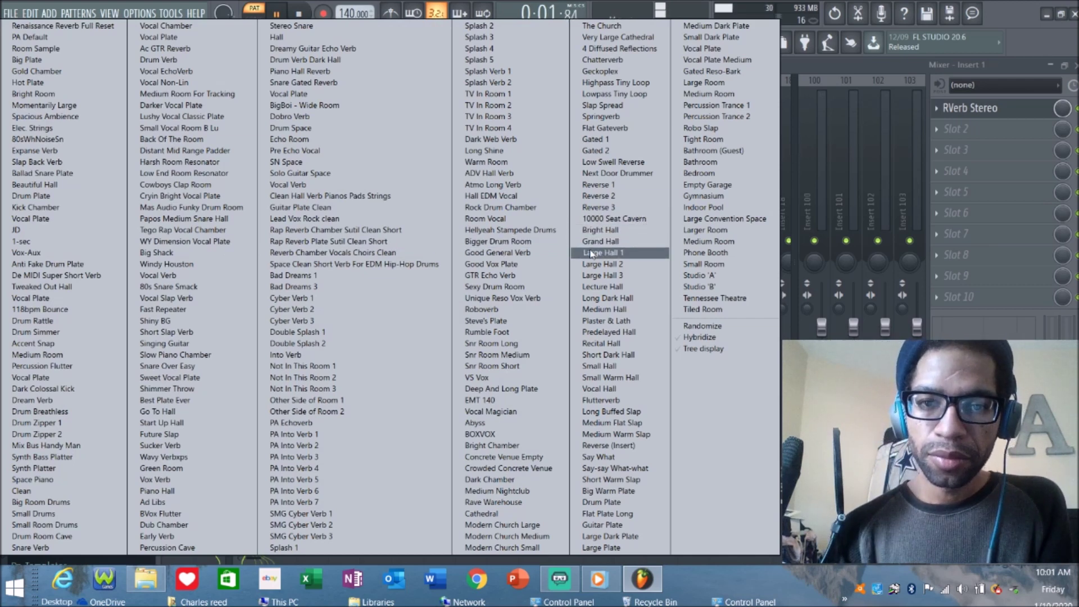
{"action": "left_click", "coordinate": [592, 253]}
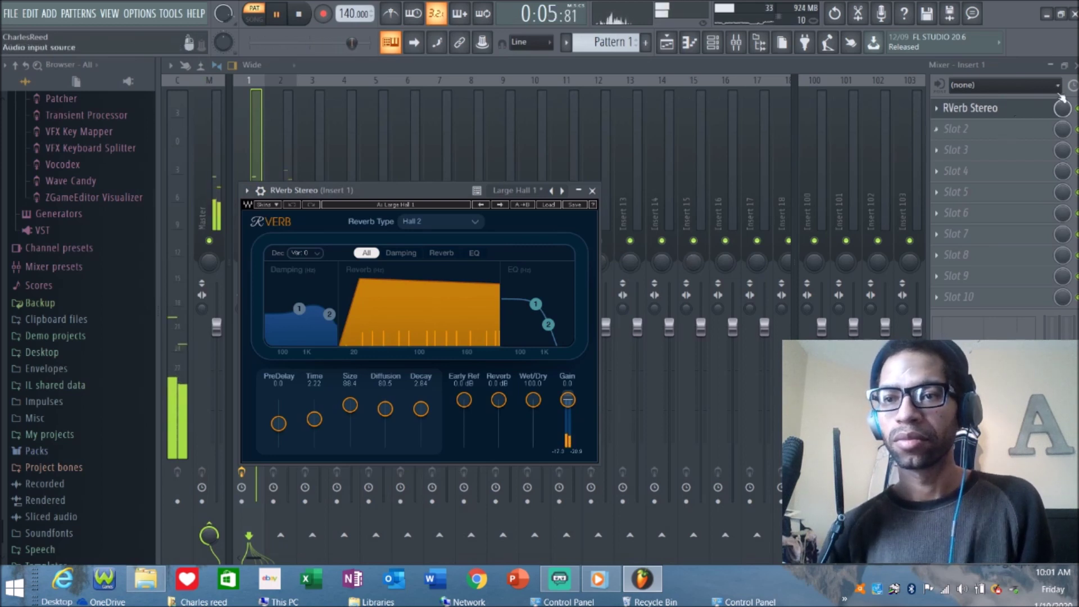
- Lower the RVerb mix level on Insert 1, stop playback and select Insert 2
{"action": "mouse_move", "coordinate": [1063, 110]}
{"action": "left_mouse_down"}
{"action": "mouse_move", "coordinate": [1063, 133]}
{"action": "mouse_move", "coordinate": [1062, 114]}
{"action": "left_mouse_up"}
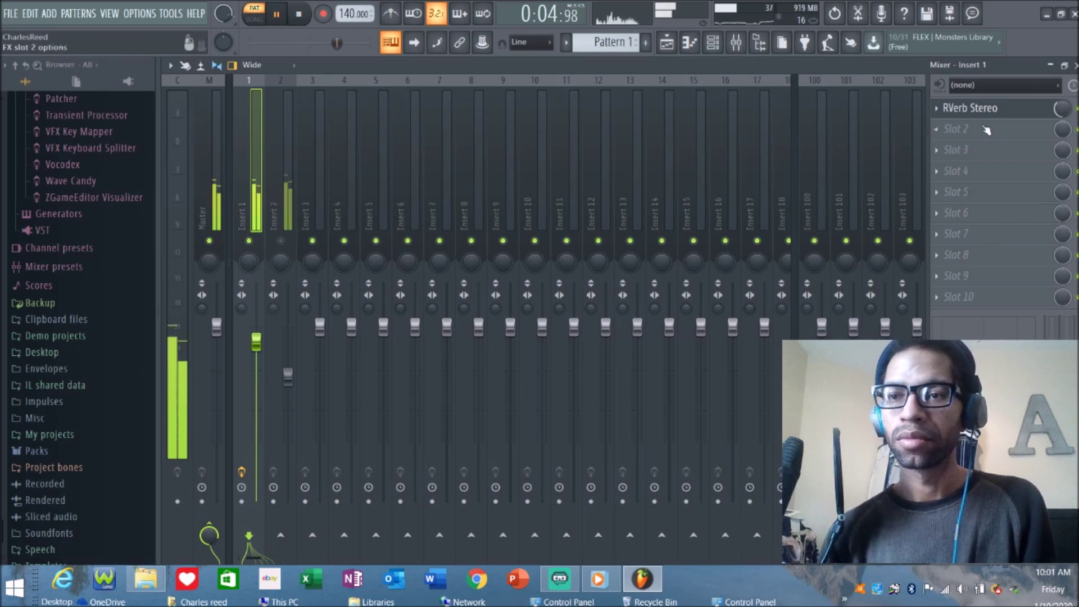
{"action": "key", "text": "space"}
{"action": "left_click", "coordinate": [284, 123]}
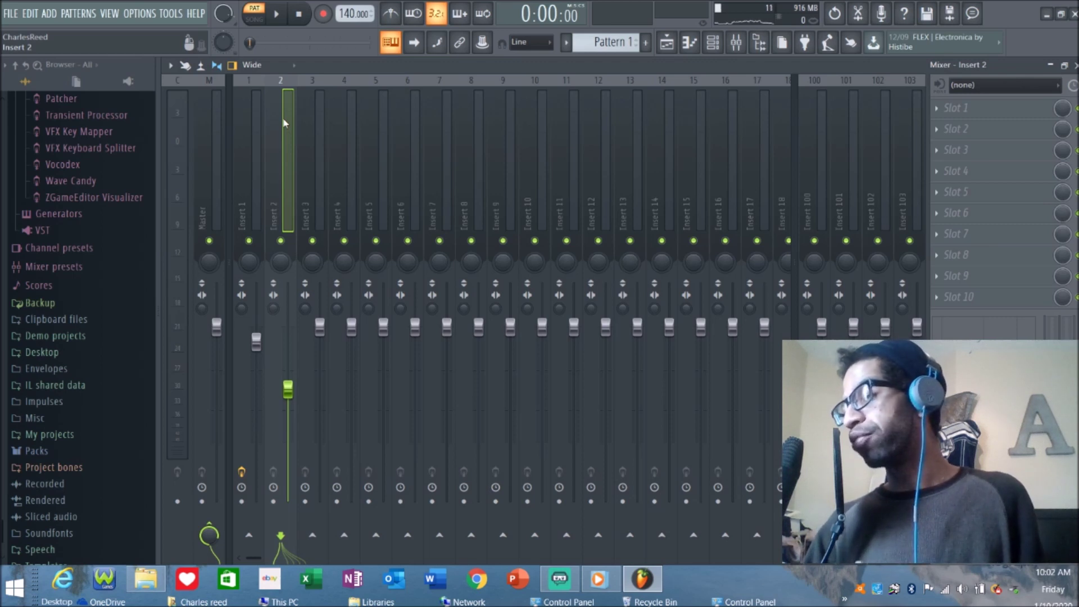
- With the pattern playing, add the Capital DK - Astro sample from the 808 folder as a new channel, and stop playback
{"action": "left_click", "coordinate": [281, 15]}
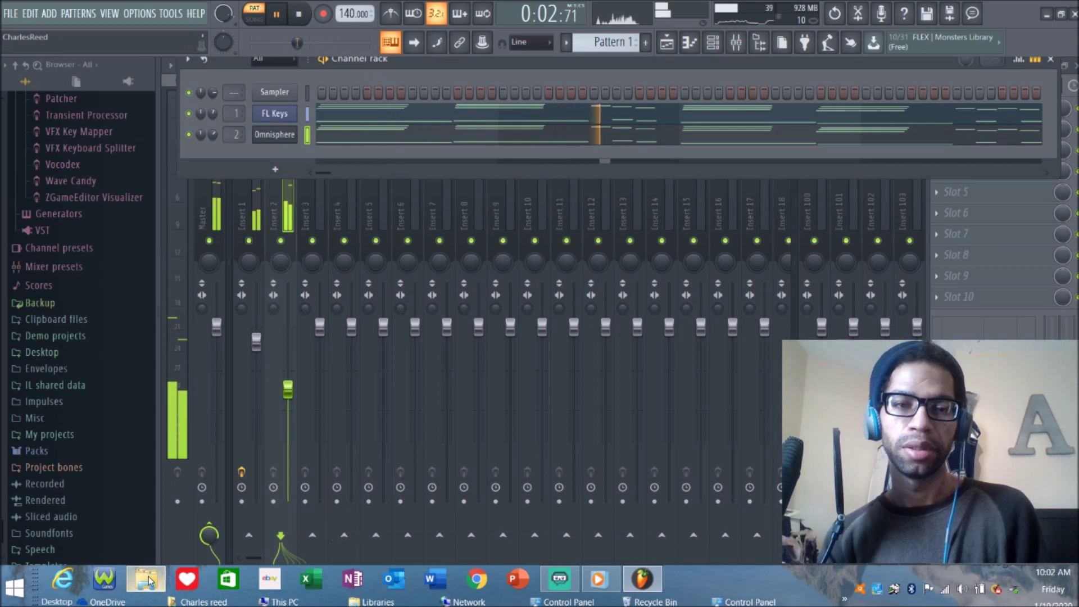
{"action": "left_click", "coordinate": [149, 581]}
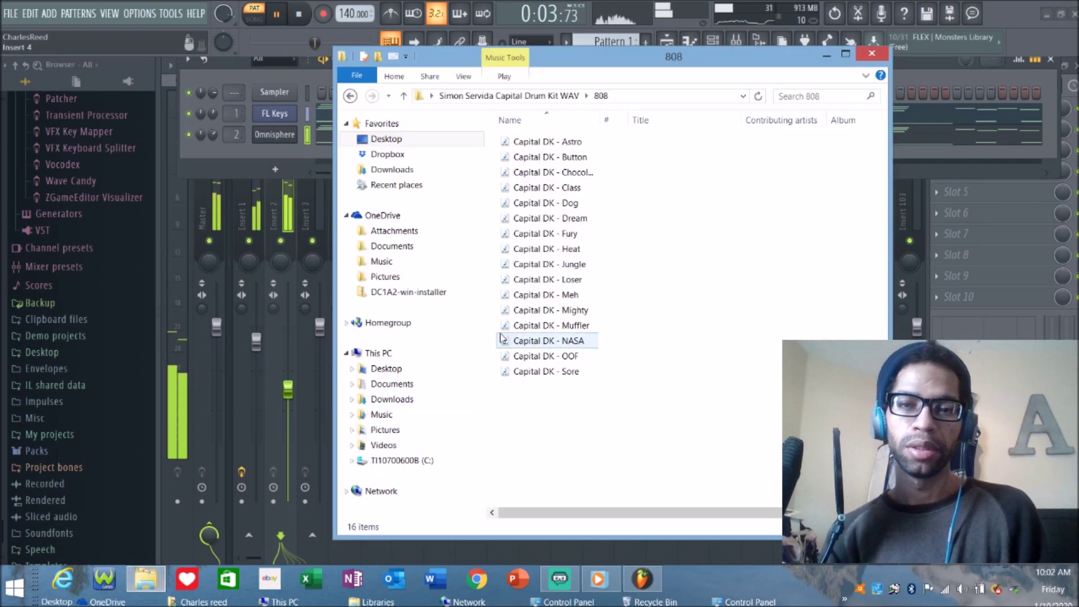
{"action": "left_click", "coordinate": [535, 143]}
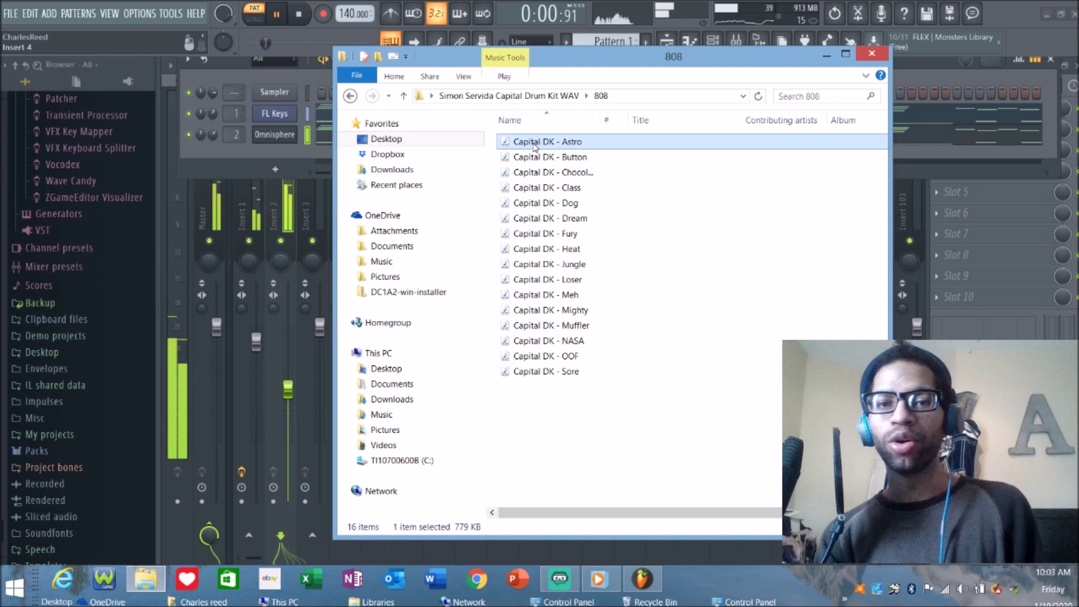
{"action": "left_click_drag", "start_coordinate": [534, 145], "coordinate": [301, 145]}
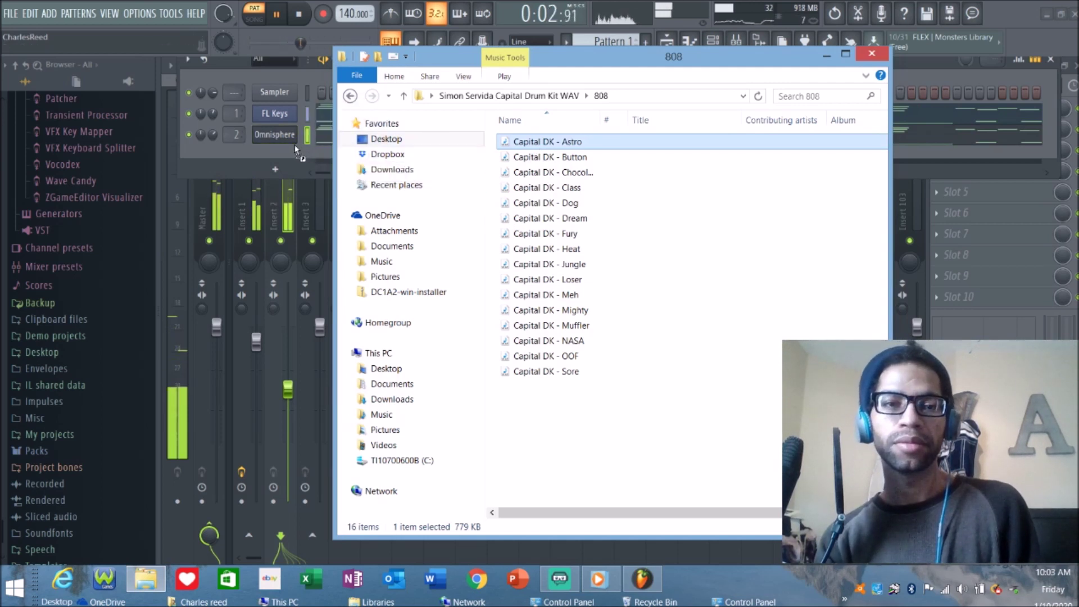
{"action": "key", "text": "space"}
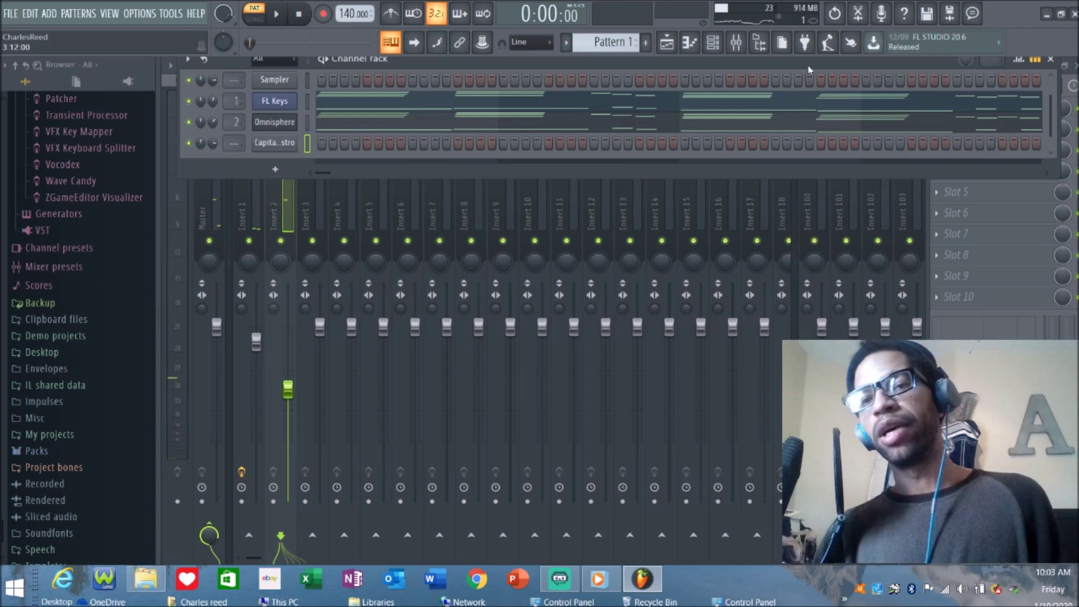
- In the Astro piano roll, place E5 and F5 notes matching the first two chord roots, and a short A5 note in bar 2
{"action": "left_click", "coordinate": [692, 44]}
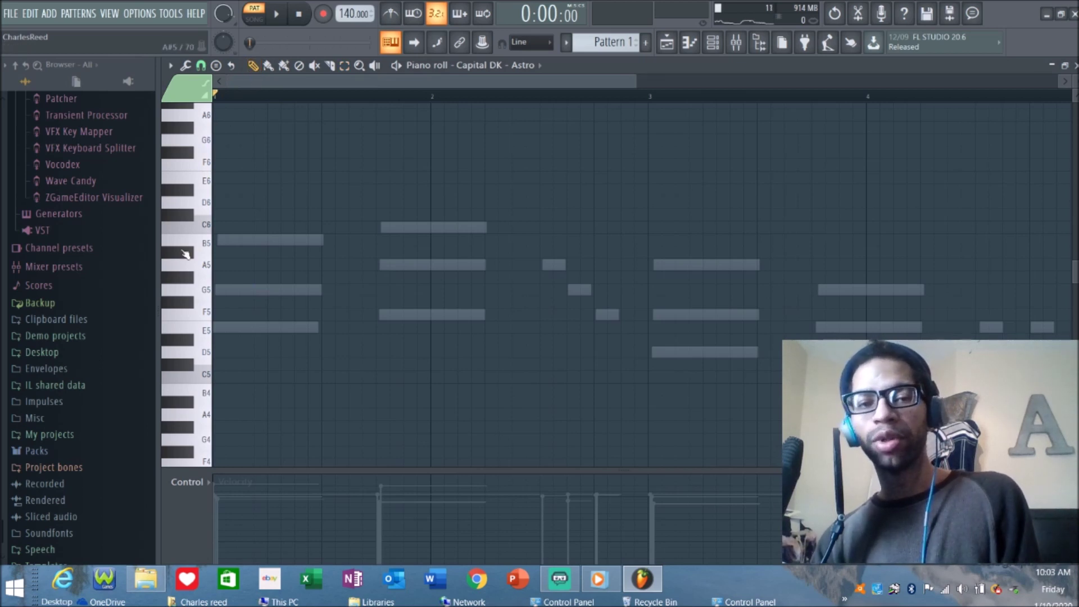
{"action": "left_click", "coordinate": [217, 327]}
{"action": "key", "text": "space"}
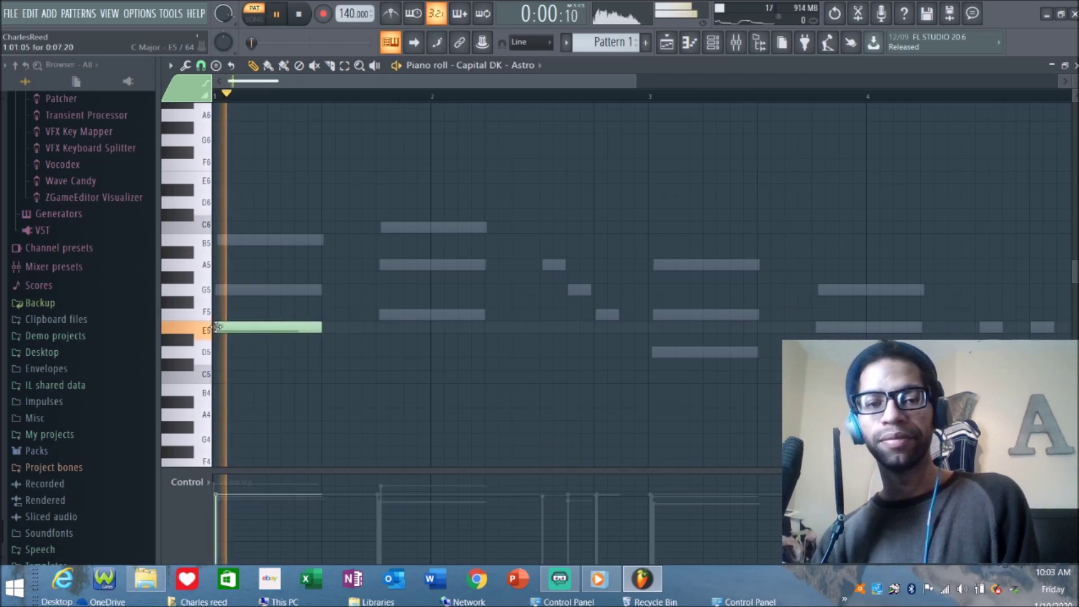
{"action": "left_click", "coordinate": [380, 314]}
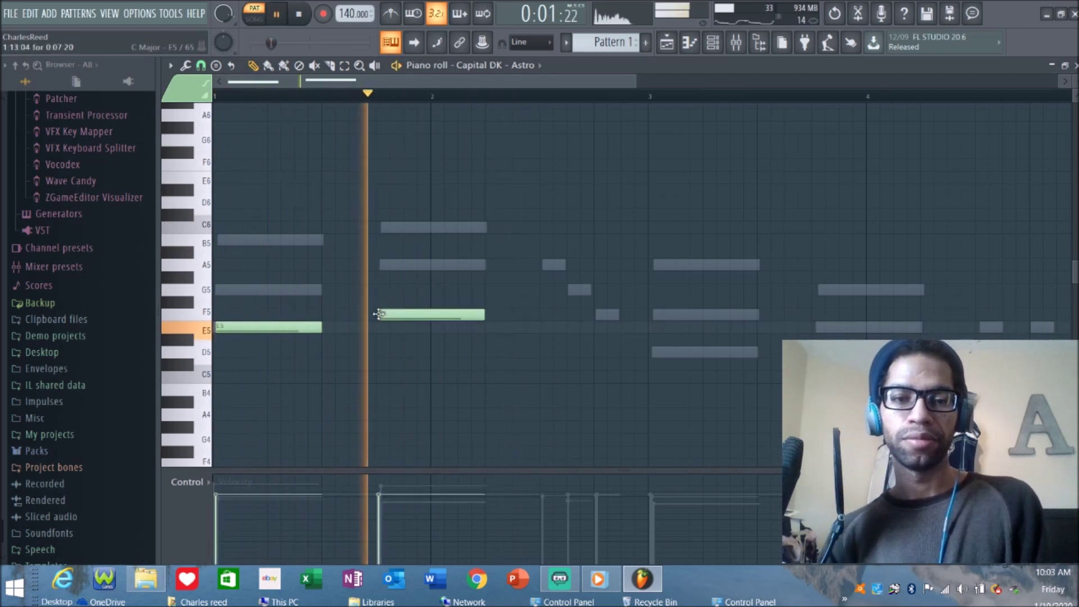
{"action": "left_click", "coordinate": [544, 265]}
{"action": "left_click_drag", "start_coordinate": [646, 255], "coordinate": [565, 256]}
{"action": "key", "text": "space"}
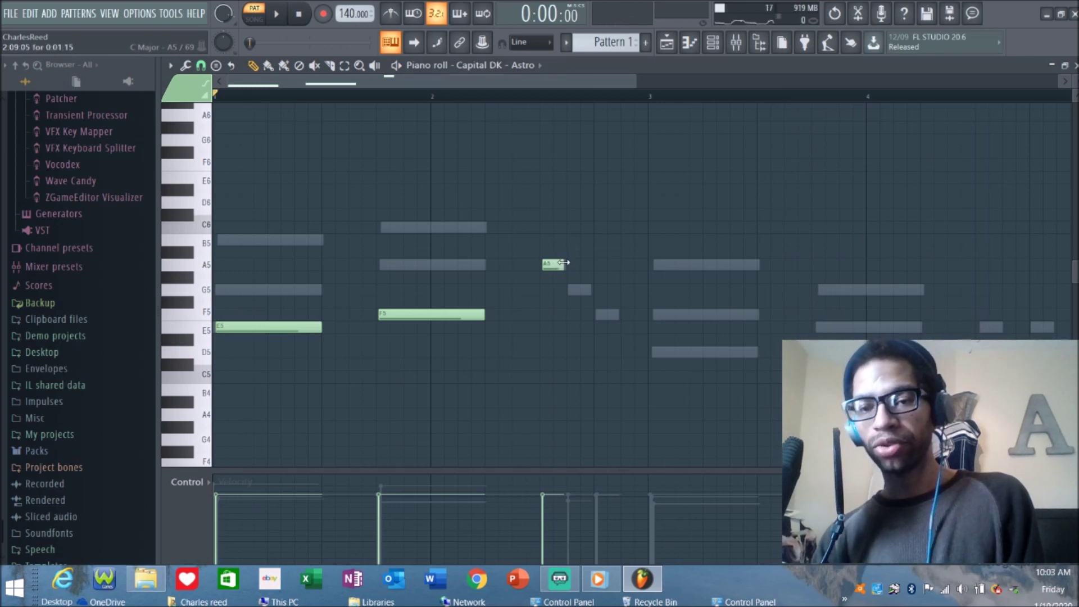
- Add a short D5 note at the start of bar 3 and two short E5 notes late in bar 4, and play back the bassline
{"action": "left_click", "coordinate": [653, 354]}
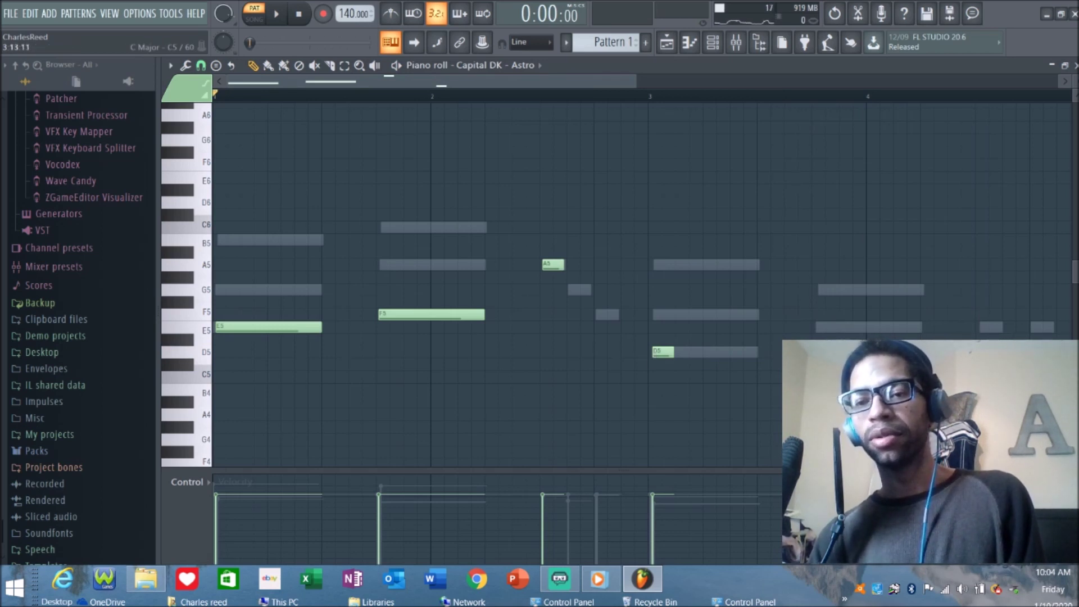
{"action": "key", "text": "space"}
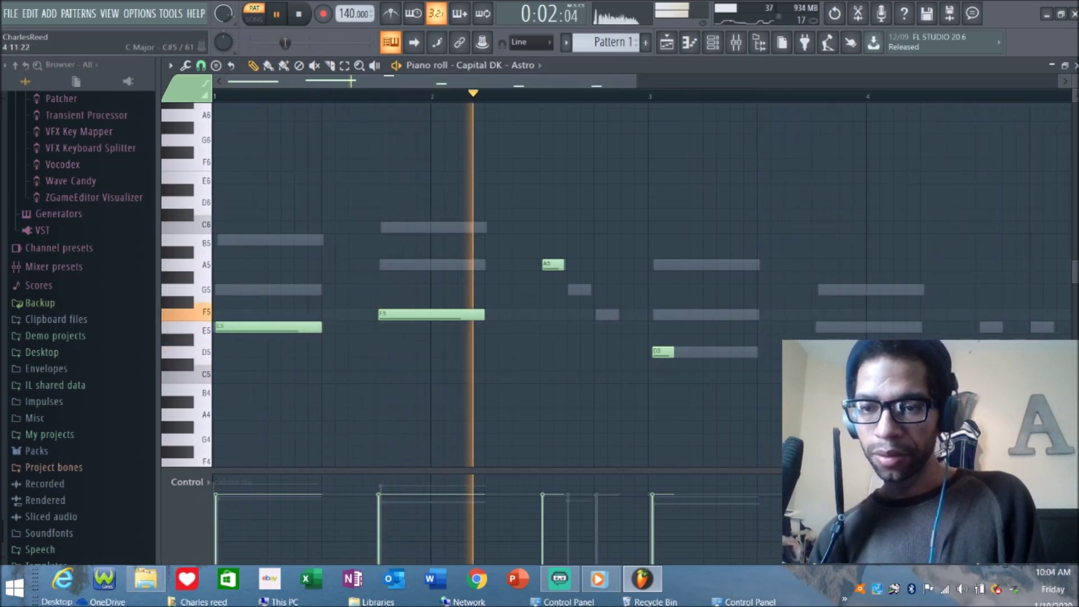
{"action": "left_click", "coordinate": [985, 325]}
{"action": "left_click_drag", "start_coordinate": [985, 323], "coordinate": [989, 324]}
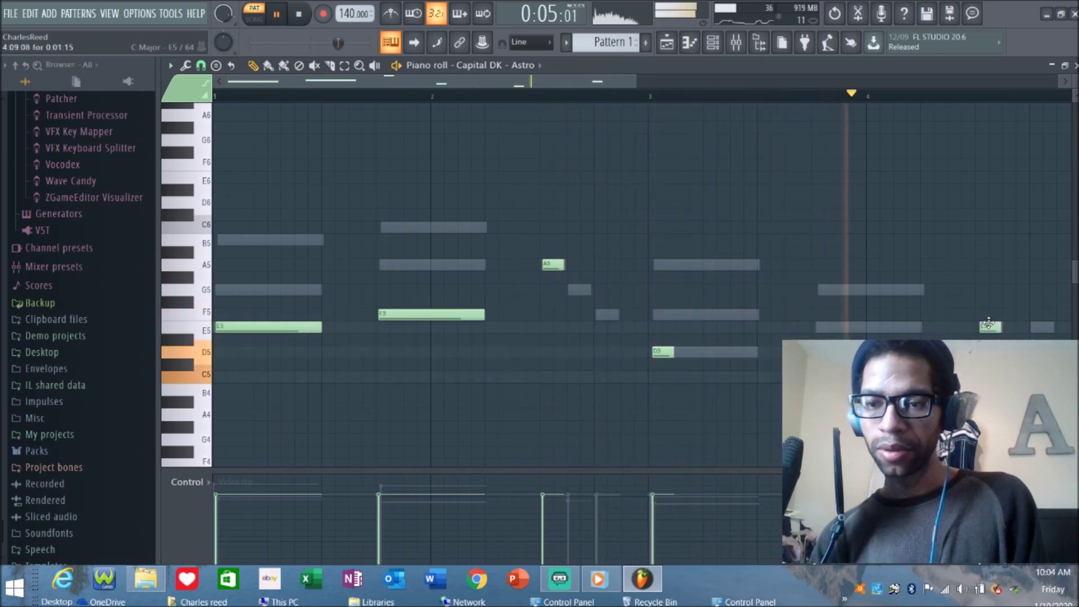
{"action": "left_click", "coordinate": [1039, 327]}
{"action": "key", "text": "space"}
{"action": "key", "text": "space"}
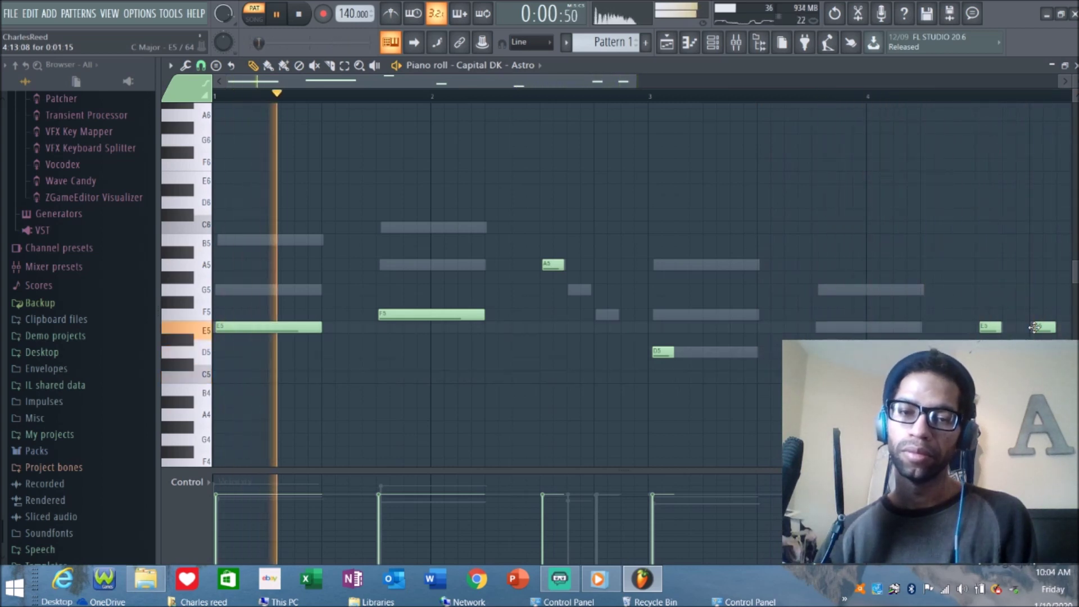
{"action": "key", "text": "space"}
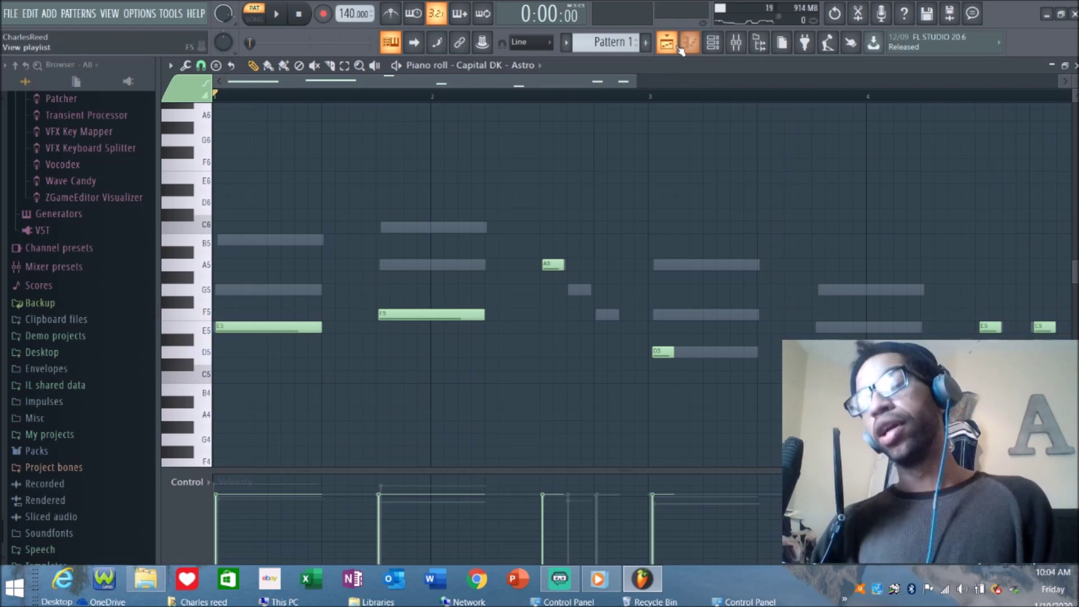
- Replace the Astro channel's sample with Capital DK - Button from the 808 folder while the pattern plays
{"action": "left_click", "coordinate": [715, 43]}
{"action": "key", "text": "space"}
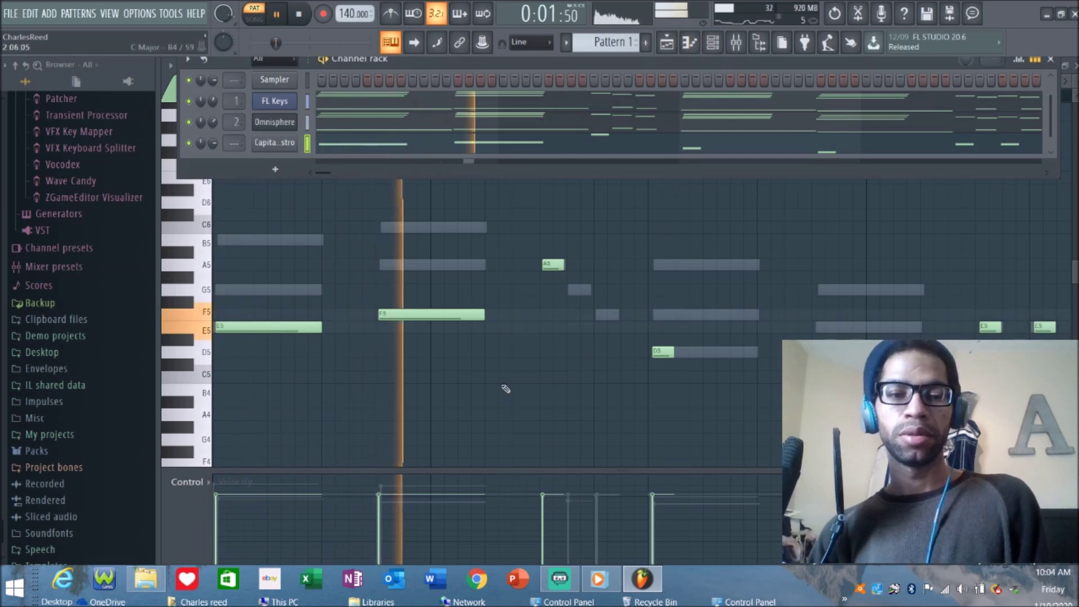
{"action": "left_click", "coordinate": [146, 585]}
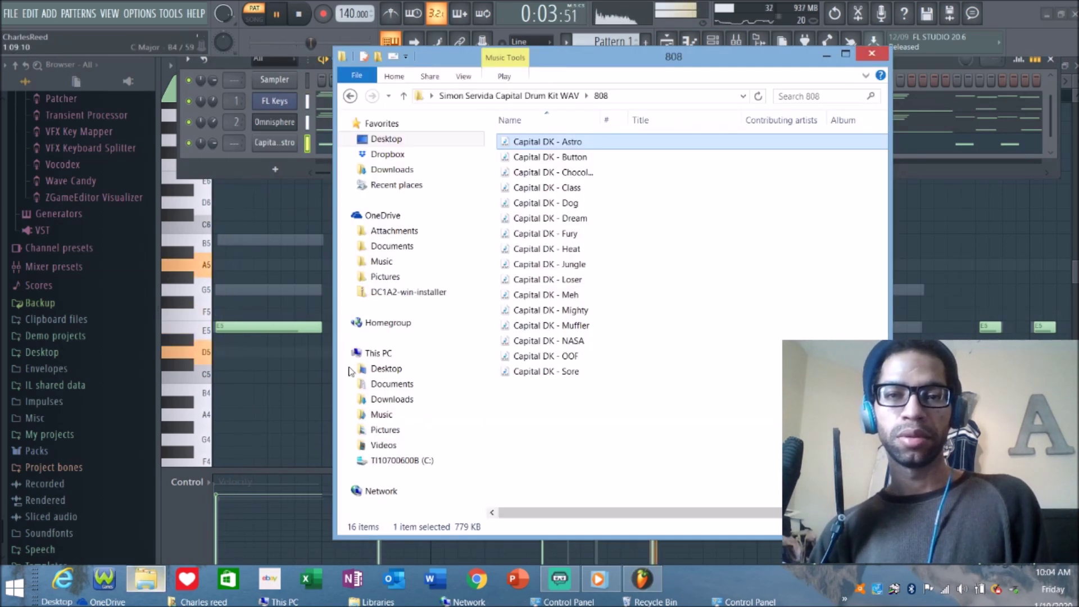
{"action": "left_click_drag", "start_coordinate": [515, 161], "coordinate": [284, 146]}
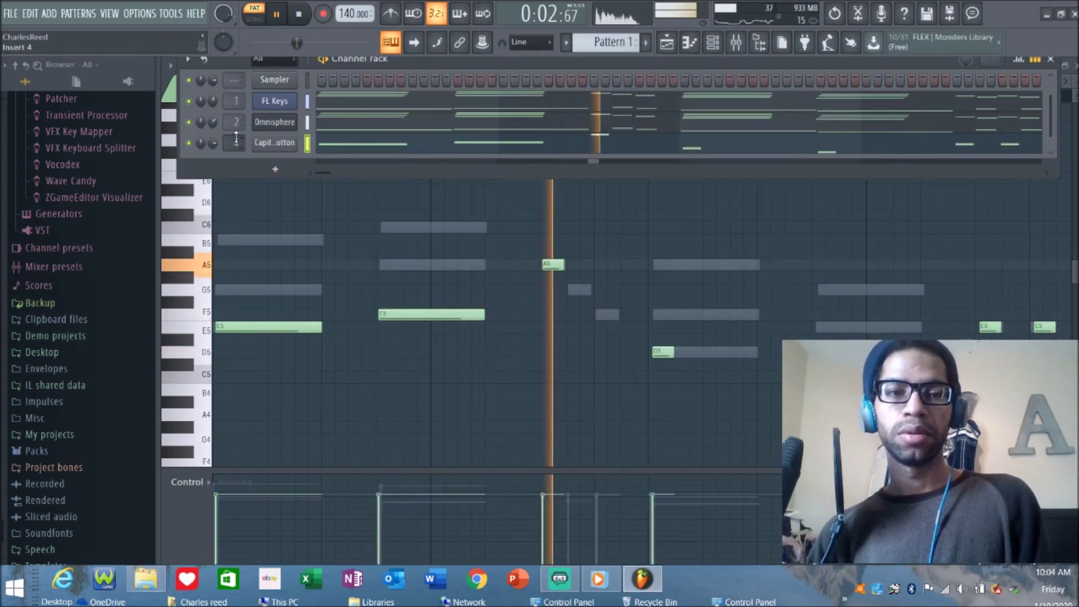
- Assign the Capital DK - Button channel to mixer track 5 and play the pattern
{"action": "left_click_drag", "start_coordinate": [236, 158], "coordinate": [236, 136]}
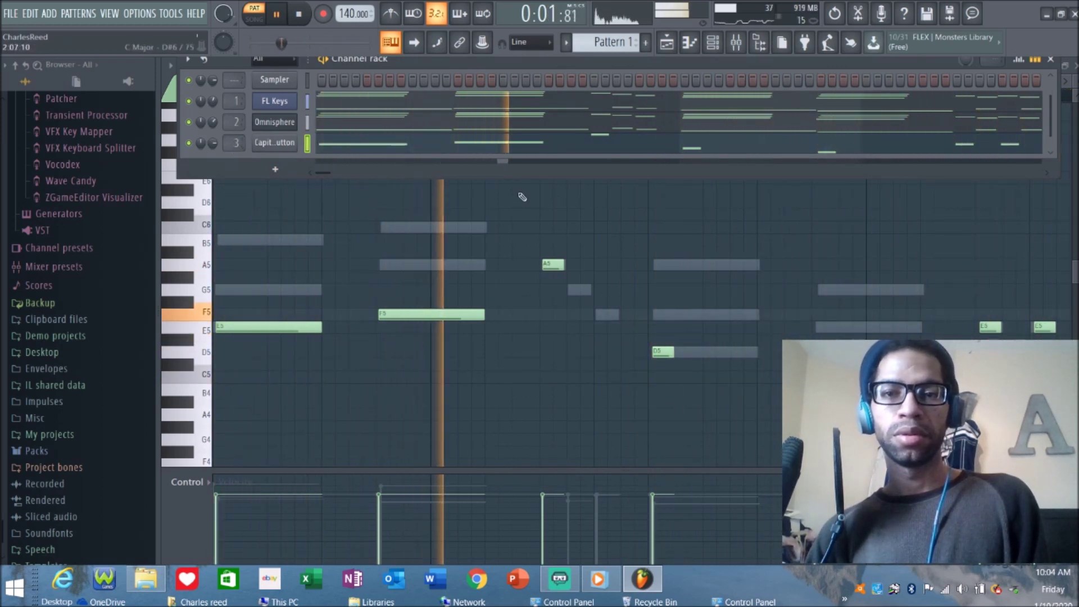
{"action": "key", "text": "space"}
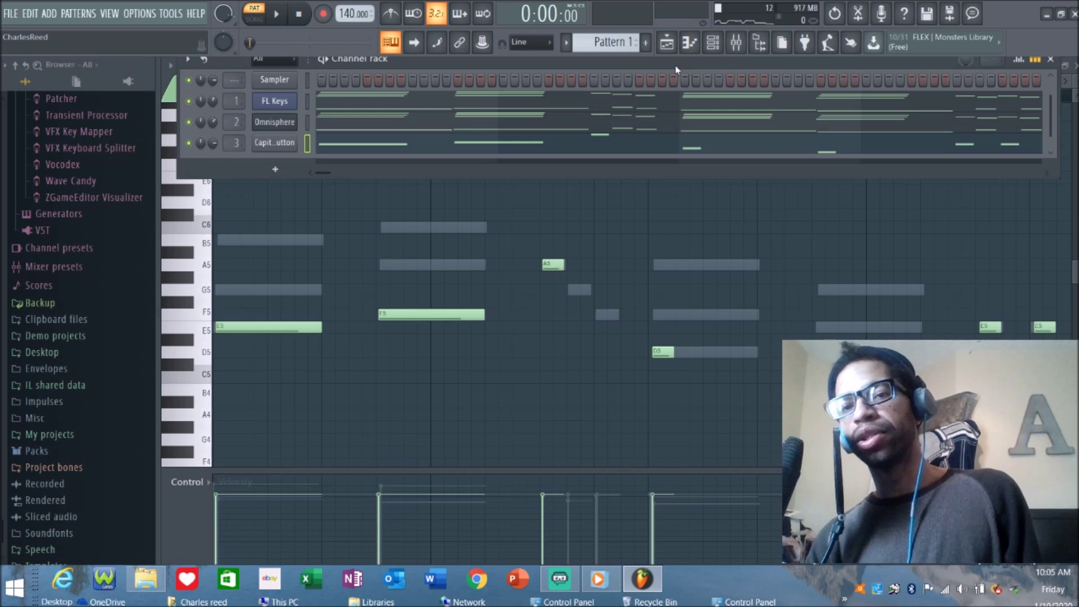
{"action": "left_click_drag", "start_coordinate": [675, 65], "coordinate": [674, 100]}
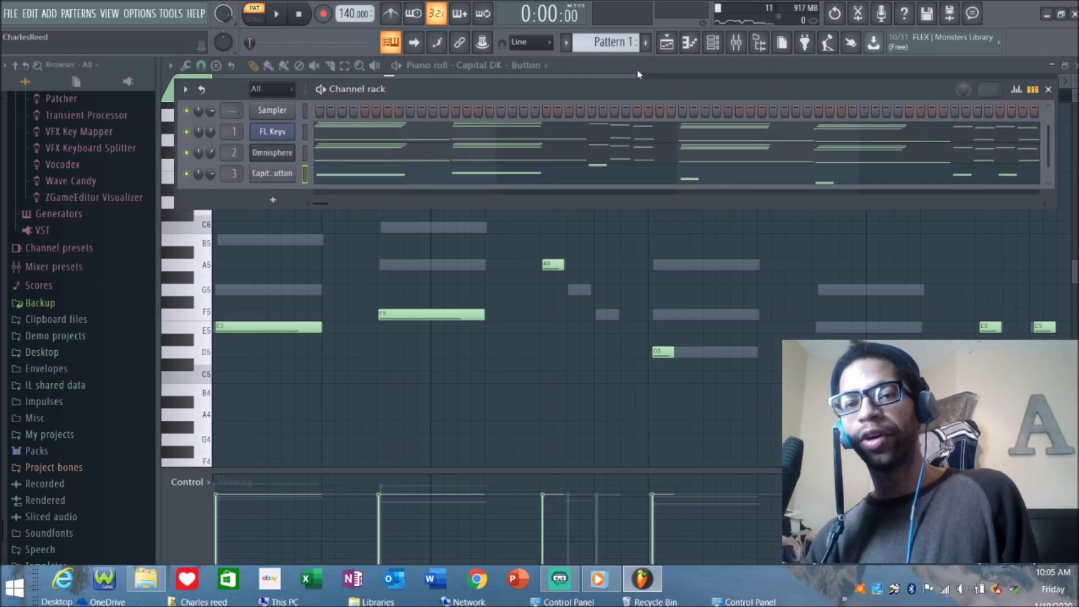
{"action": "left_click", "coordinate": [280, 14]}
{"action": "key", "text": "space"}
{"action": "left_click_drag", "start_coordinate": [234, 175], "coordinate": [234, 164]}
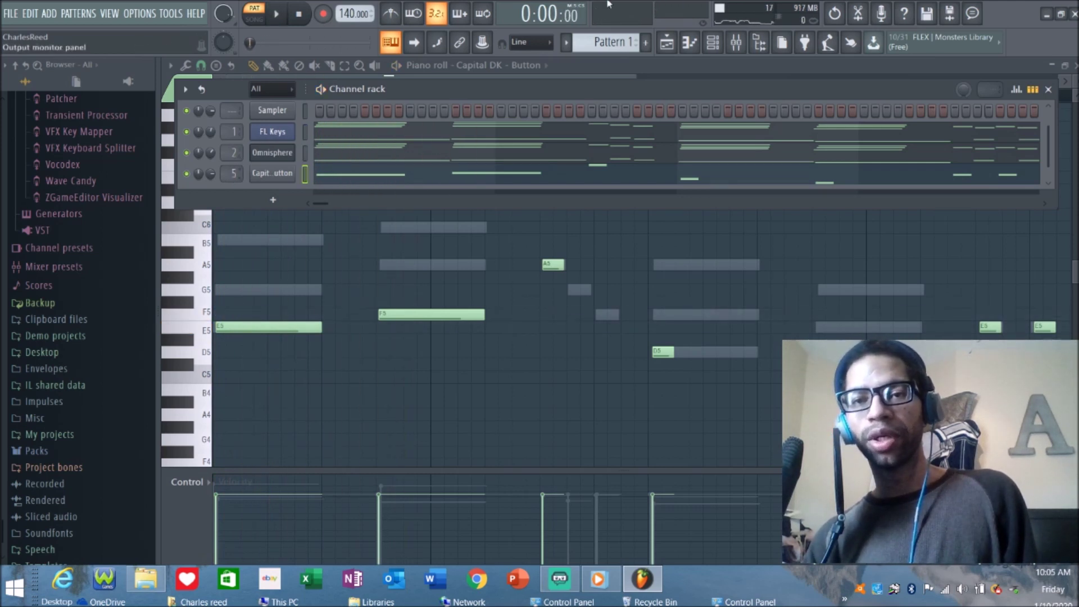
{"action": "key", "text": "space"}
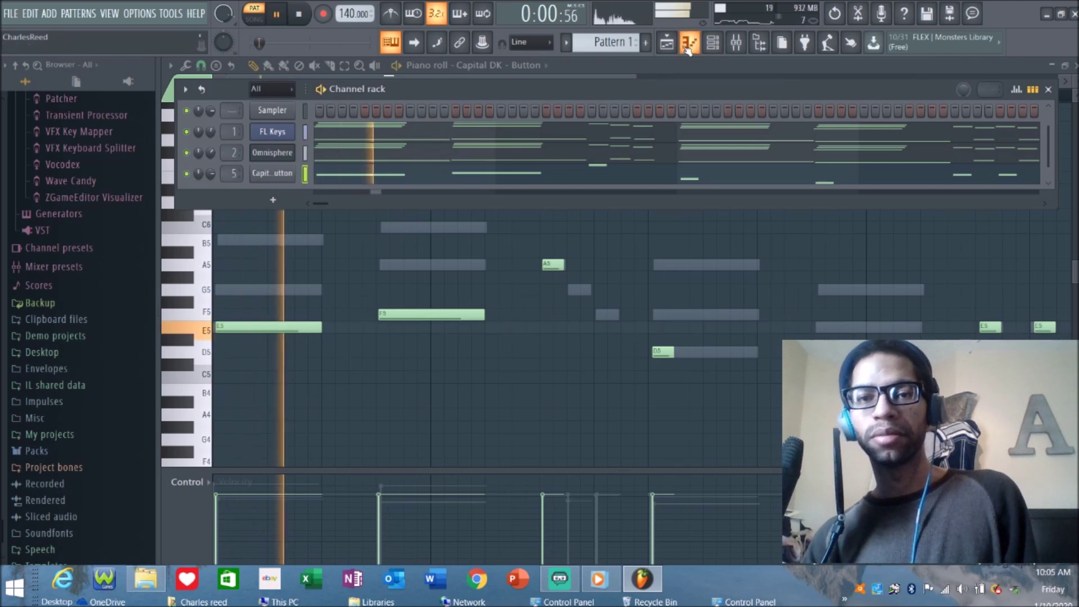
- Load Fruity Fast Dist in the first effect slot of mixer Insert 5 and switch its distortion type to B
{"action": "left_click", "coordinate": [736, 44]}
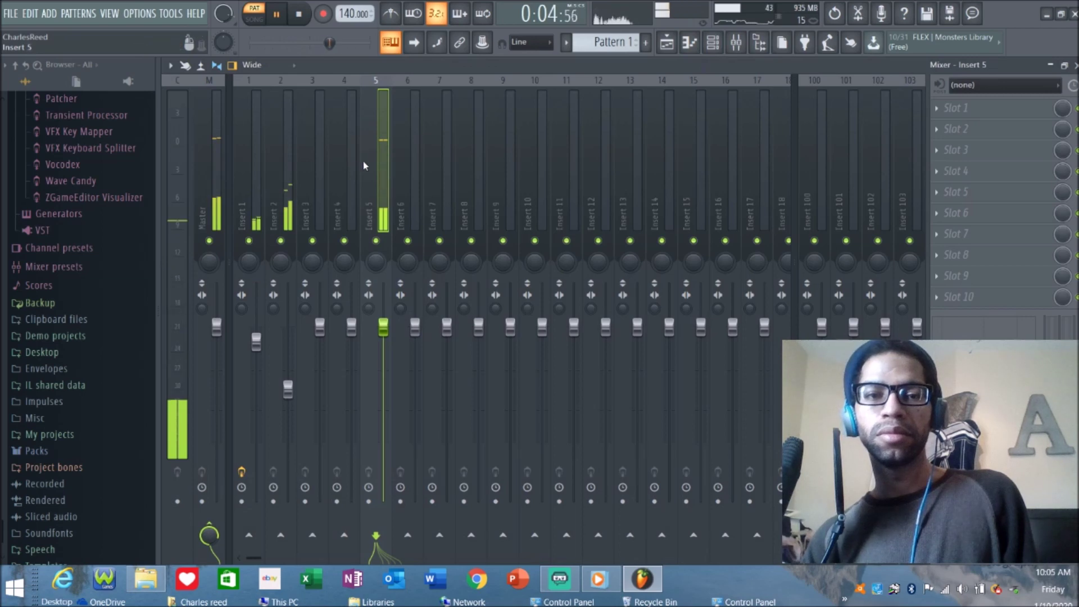
{"action": "key", "text": "space"}
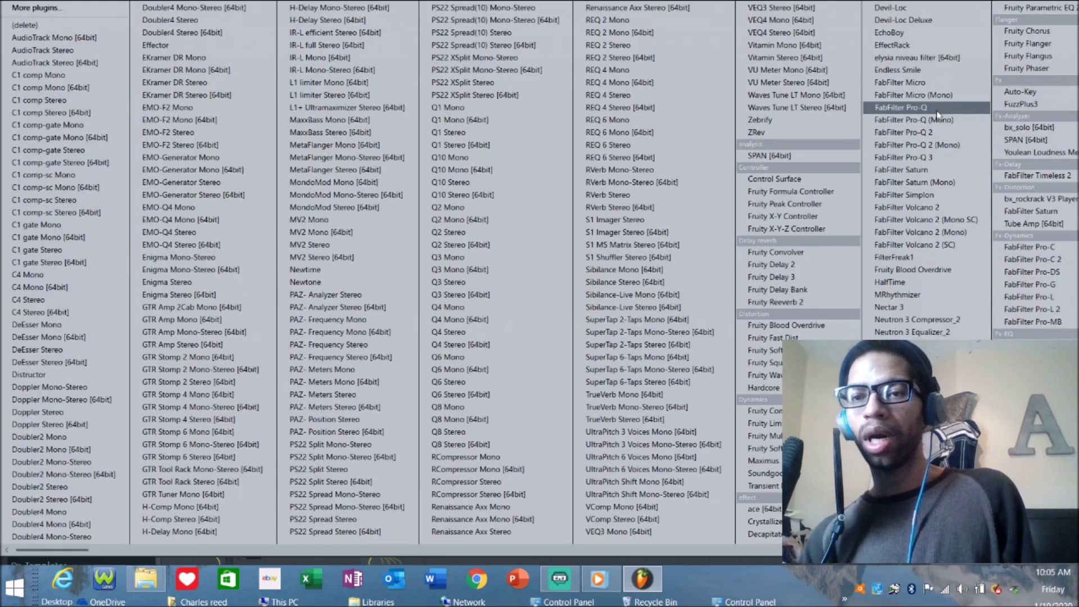
{"action": "left_click", "coordinate": [937, 111]}
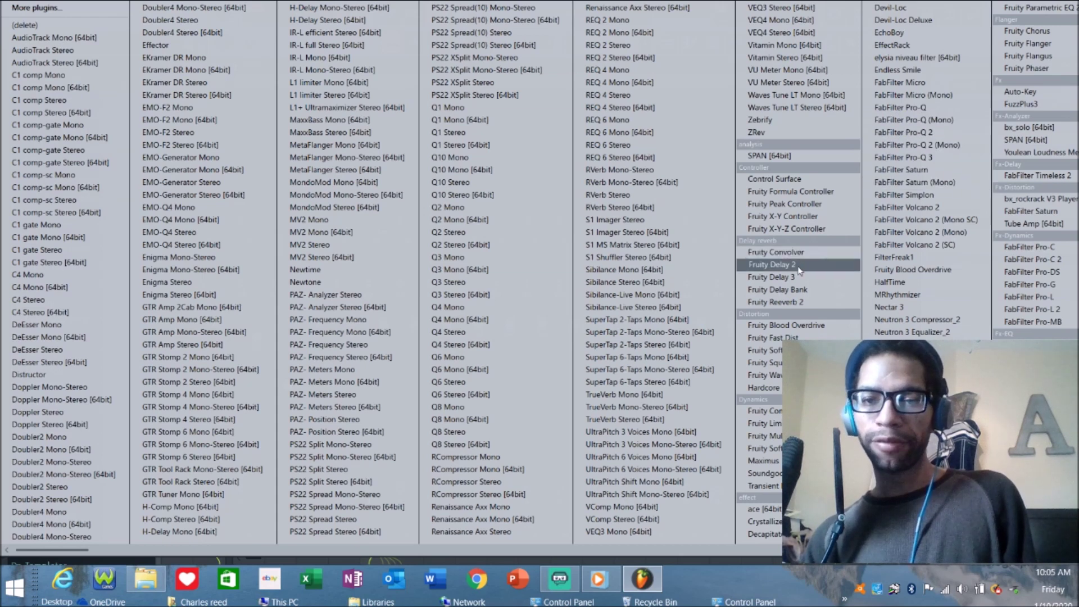
{"action": "left_click", "coordinate": [781, 337]}
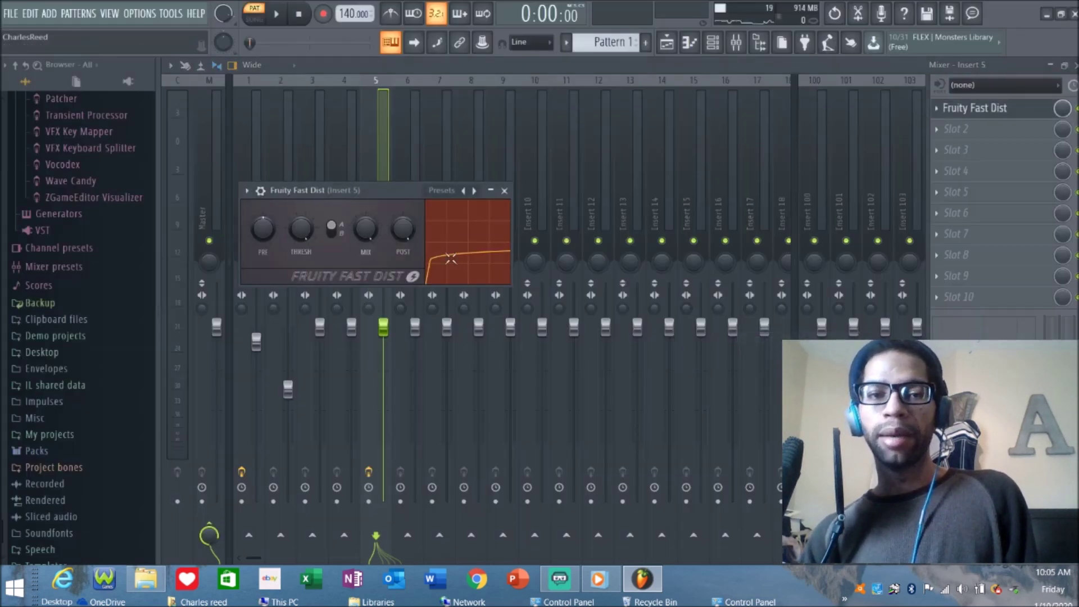
{"action": "left_click", "coordinate": [333, 235]}
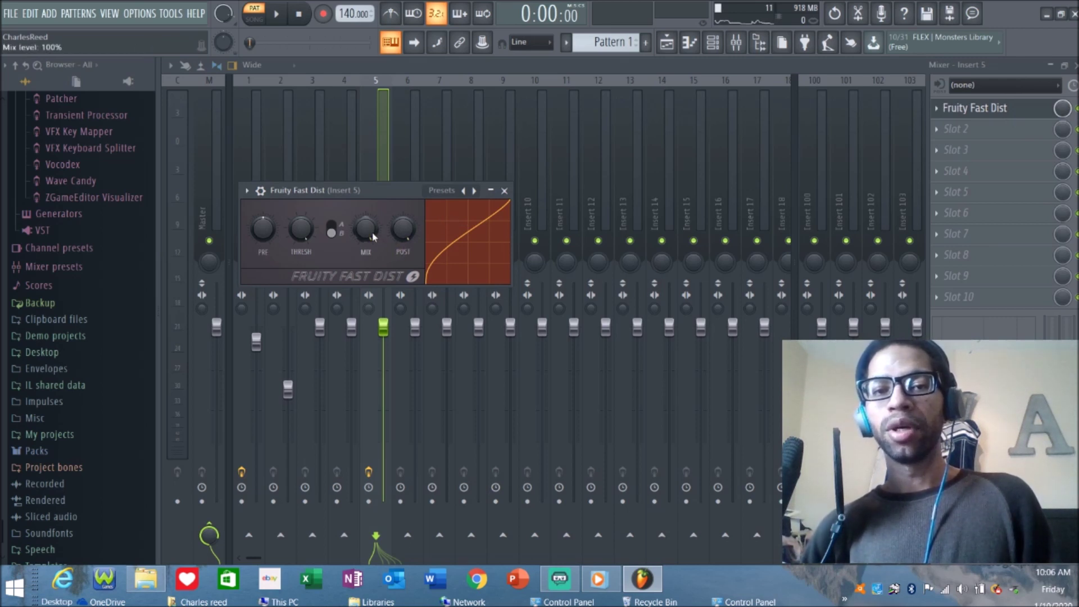
- Turn down the mix level of the Fruity Fast Dist slot and lower the Insert 5 volume fader while listening to the pattern
{"action": "left_click", "coordinate": [1035, 108]}
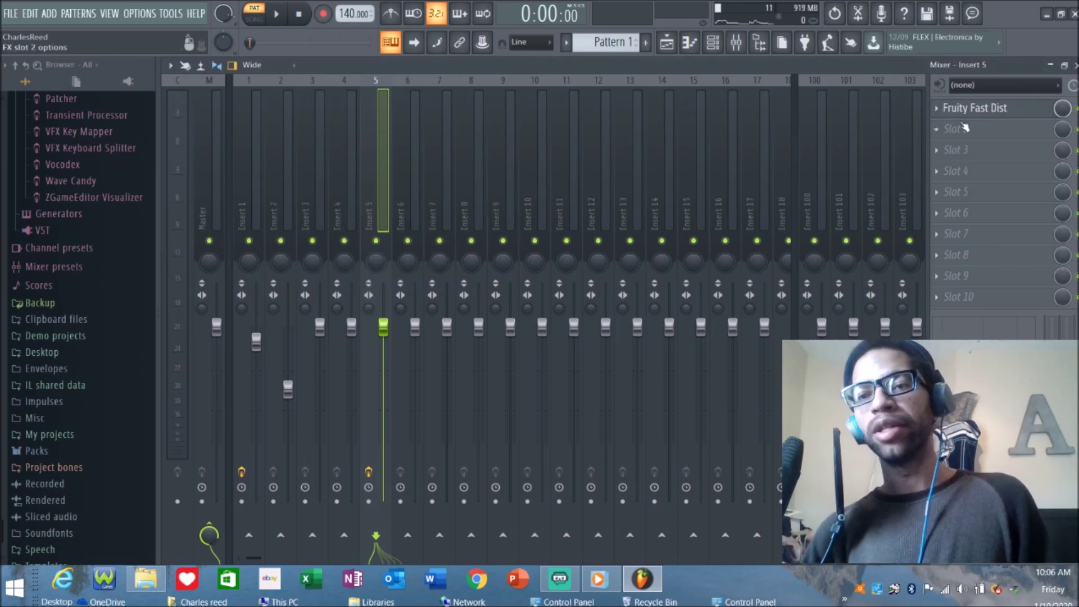
{"action": "left_click", "coordinate": [979, 109]}
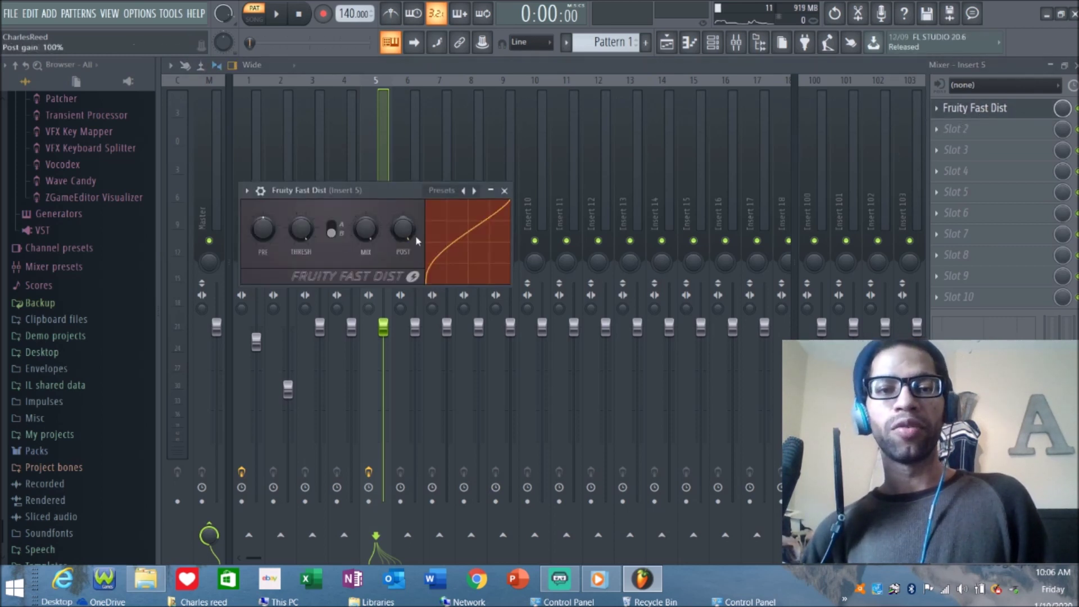
{"action": "left_click", "coordinate": [987, 112]}
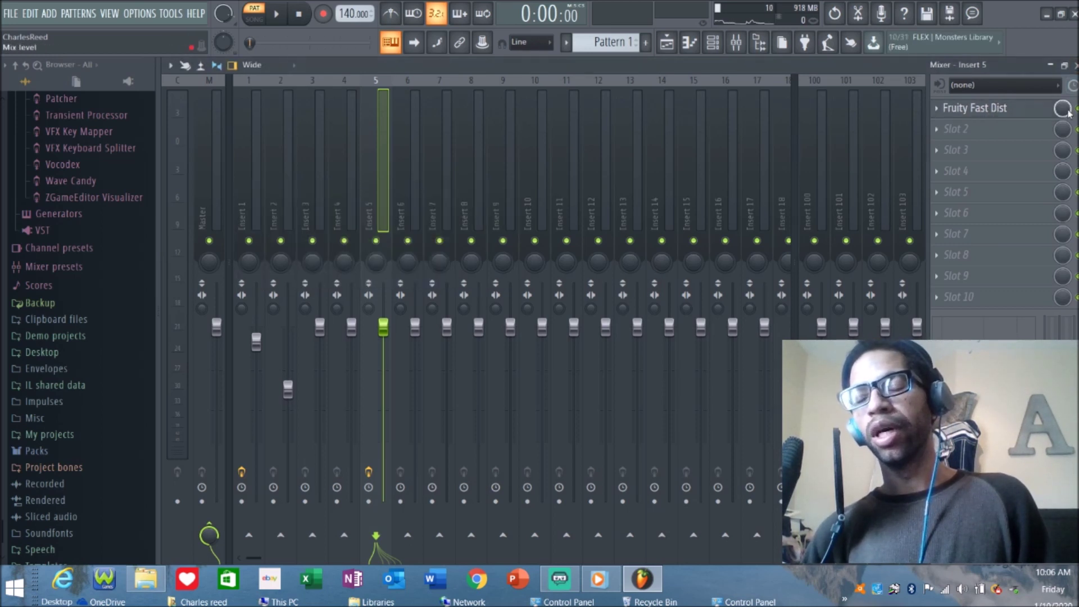
{"action": "key", "text": "space"}
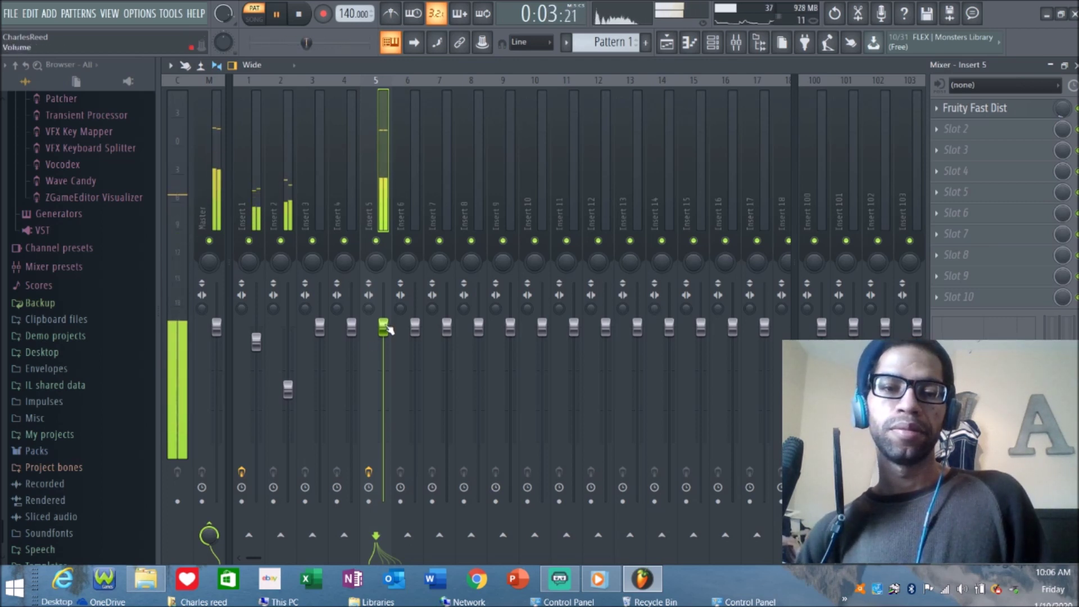
{"action": "left_click_drag", "start_coordinate": [385, 328], "coordinate": [385, 365]}
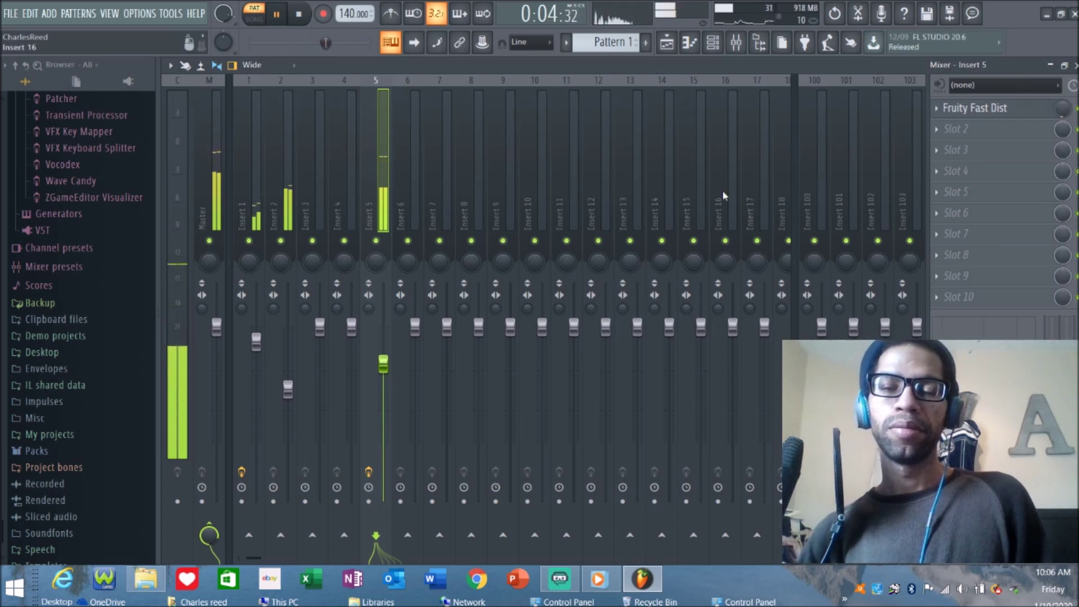
{"action": "key", "text": "space"}
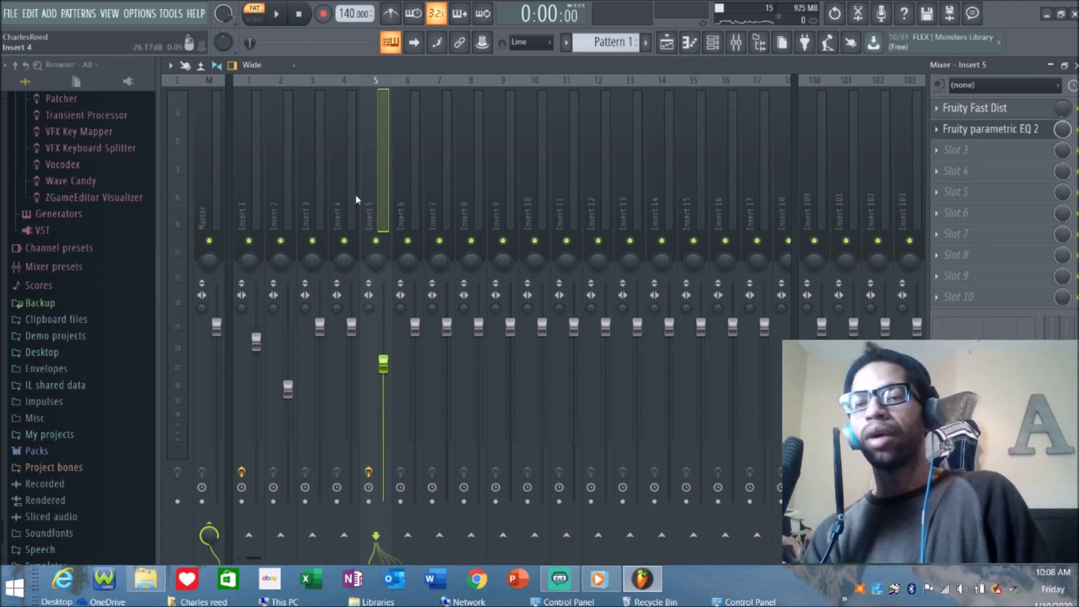
{"action": "key", "text": "space"}
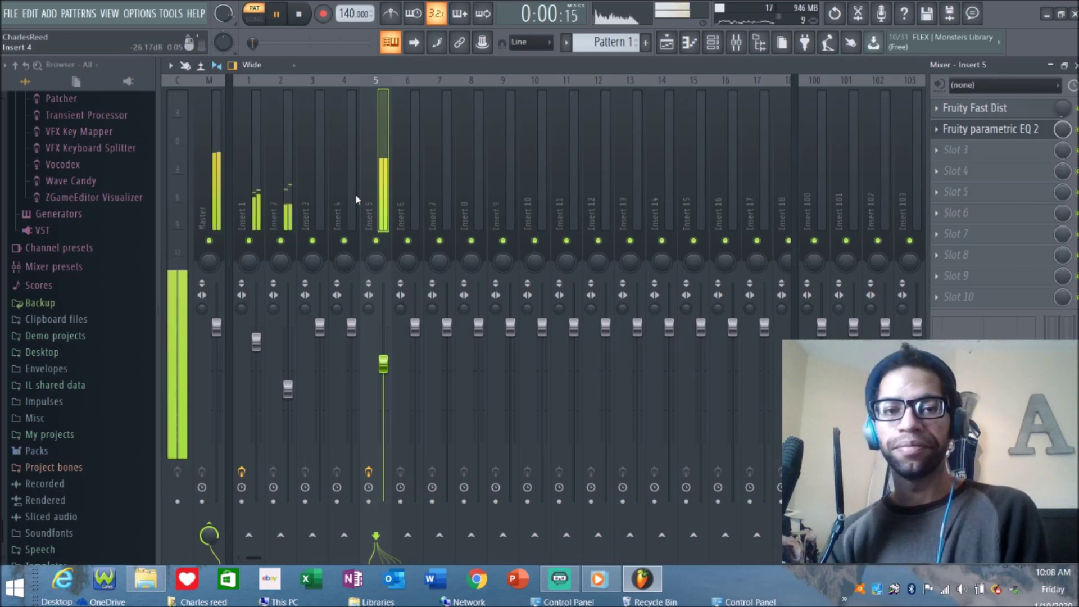
{"action": "key", "text": "space"}
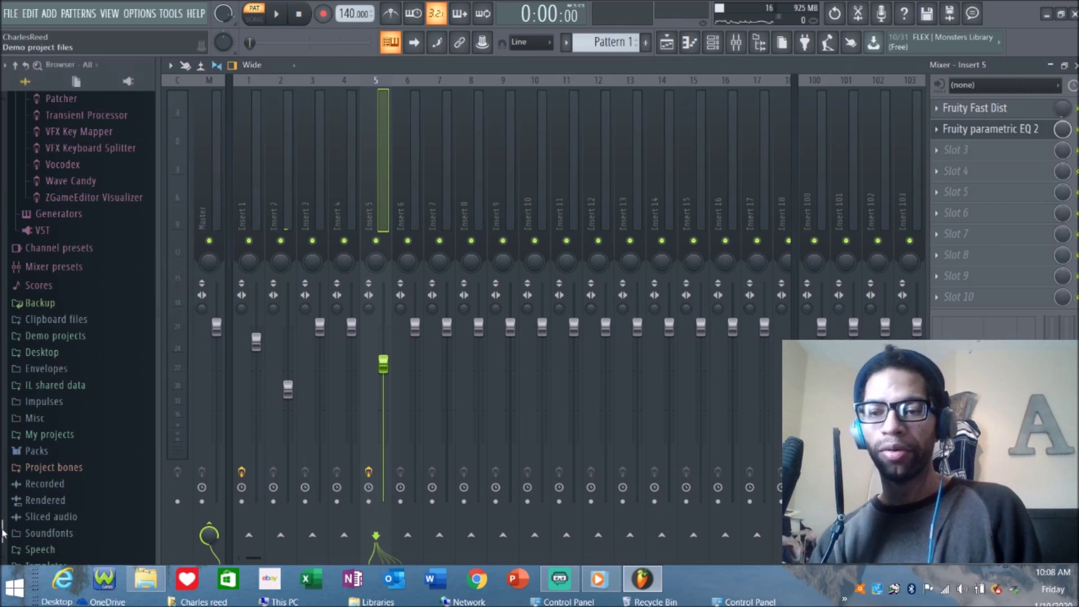
- With the pattern playing, add a hit on step 9 of each of the four bars in the Capital channel below Button
{"action": "scroll", "coordinate": [3, 533], "scroll_direction": "up", "scroll_amount": 5}
{"action": "scroll", "coordinate": [3, 533], "scroll_direction": "down", "scroll_amount": 6}
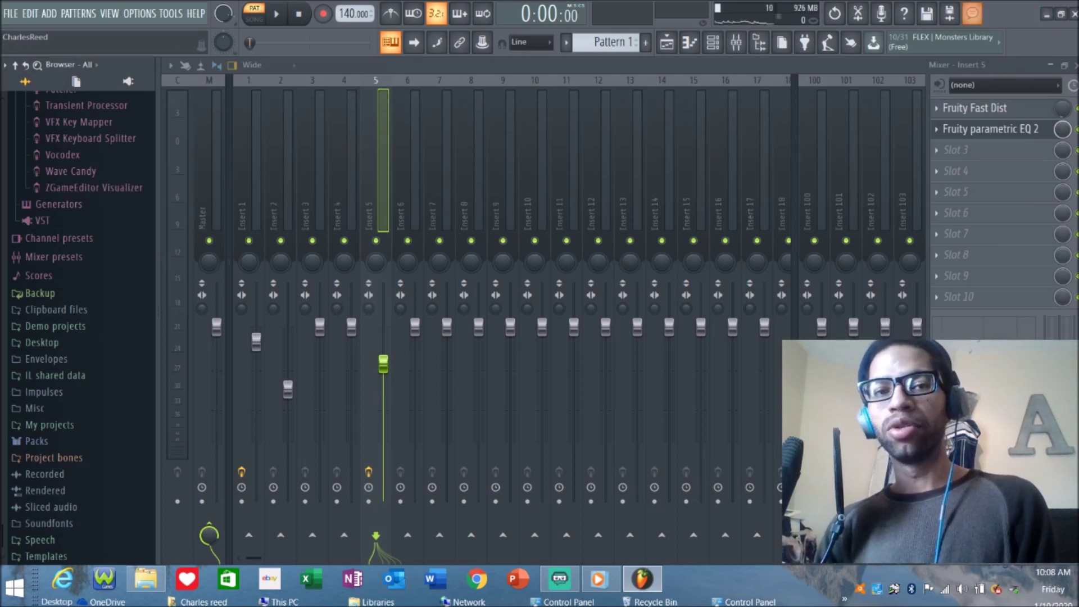
{"action": "left_click", "coordinate": [285, 20]}
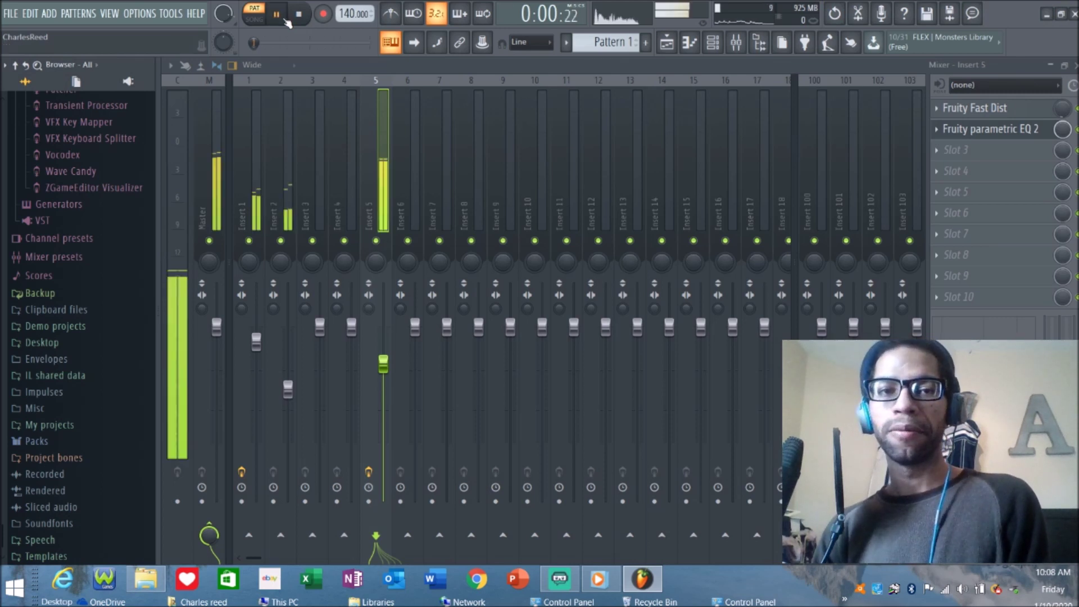
{"action": "key", "text": "F6"}
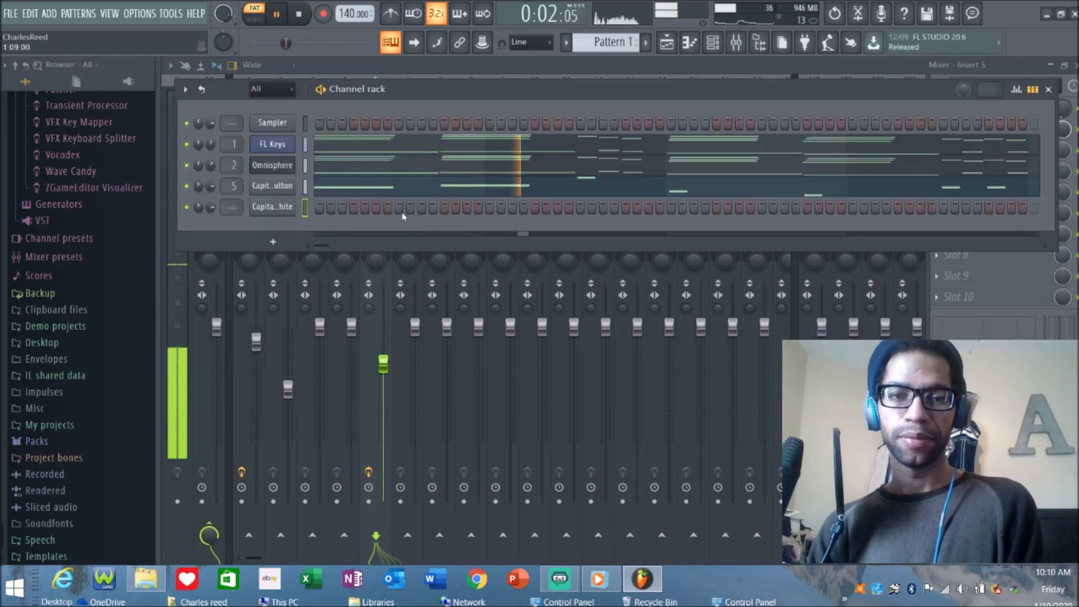
{"action": "left_click", "coordinate": [399, 207]}
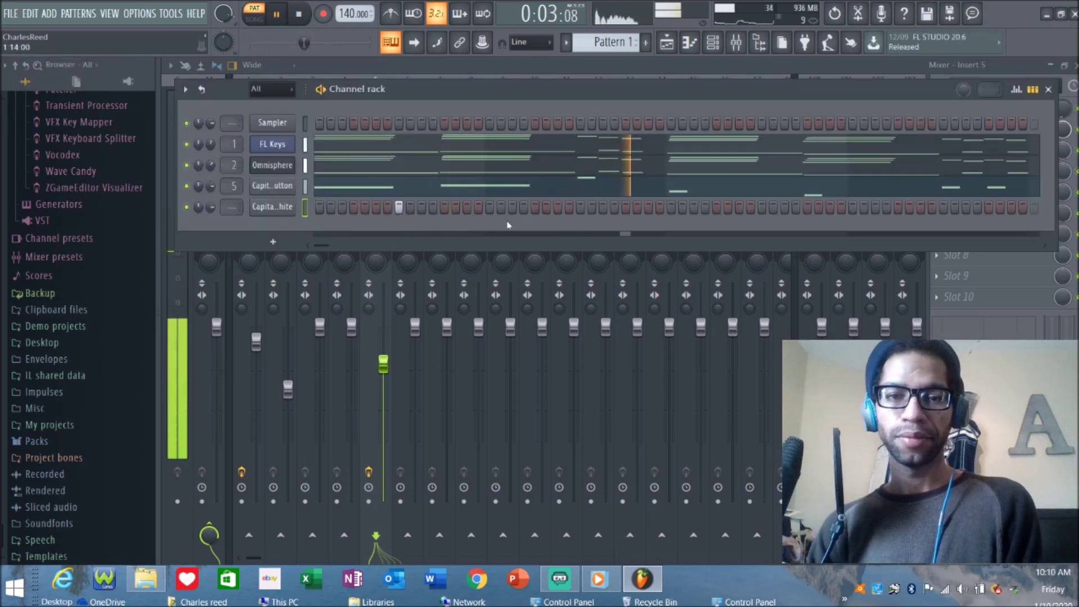
{"action": "left_click", "coordinate": [580, 208]}
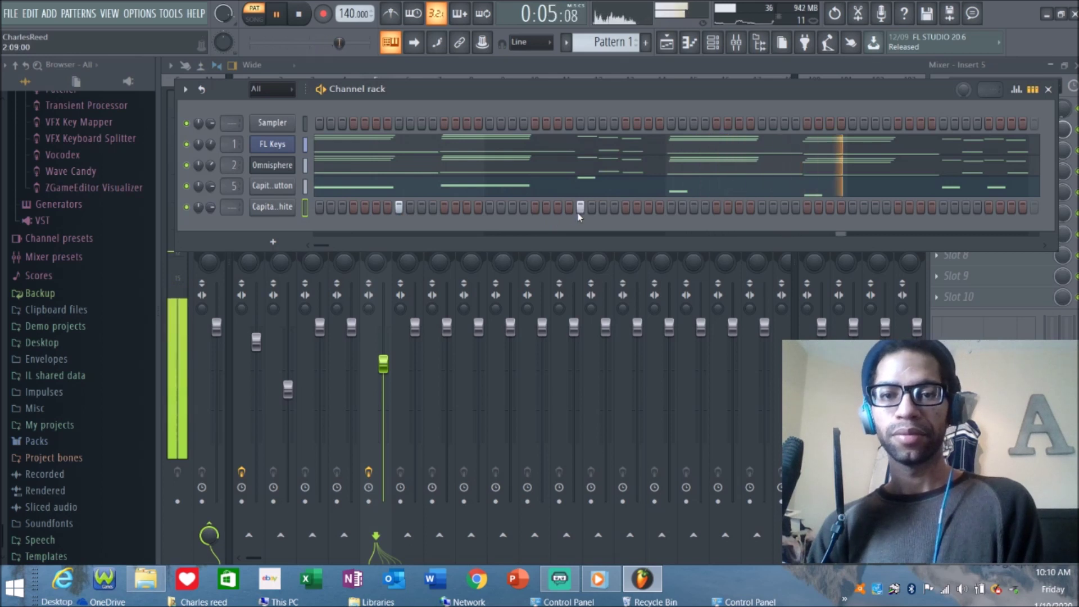
{"action": "left_click", "coordinate": [762, 207]}
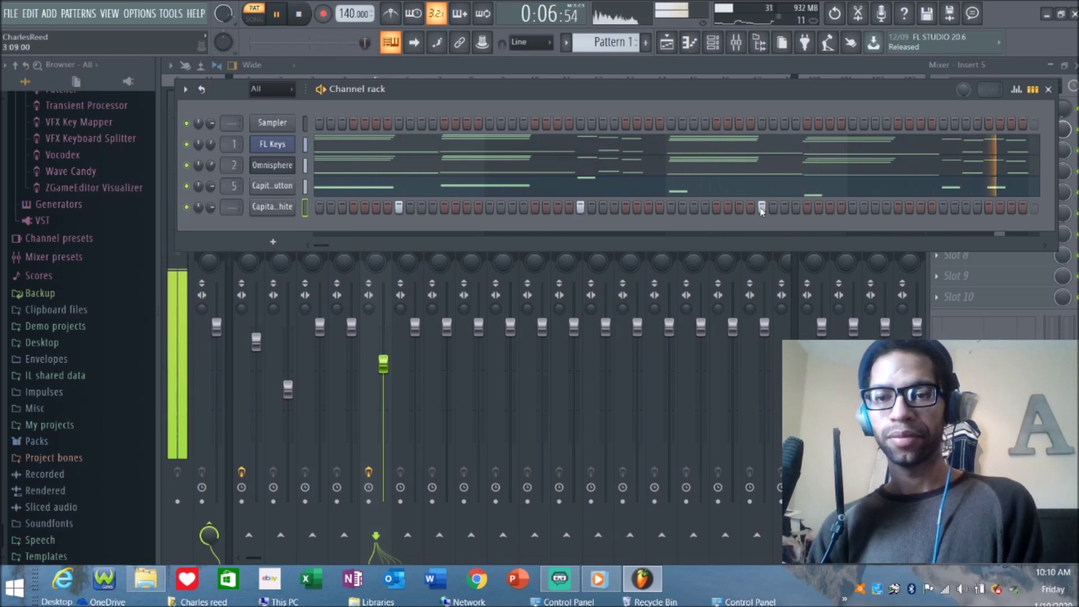
{"action": "left_click", "coordinate": [944, 207]}
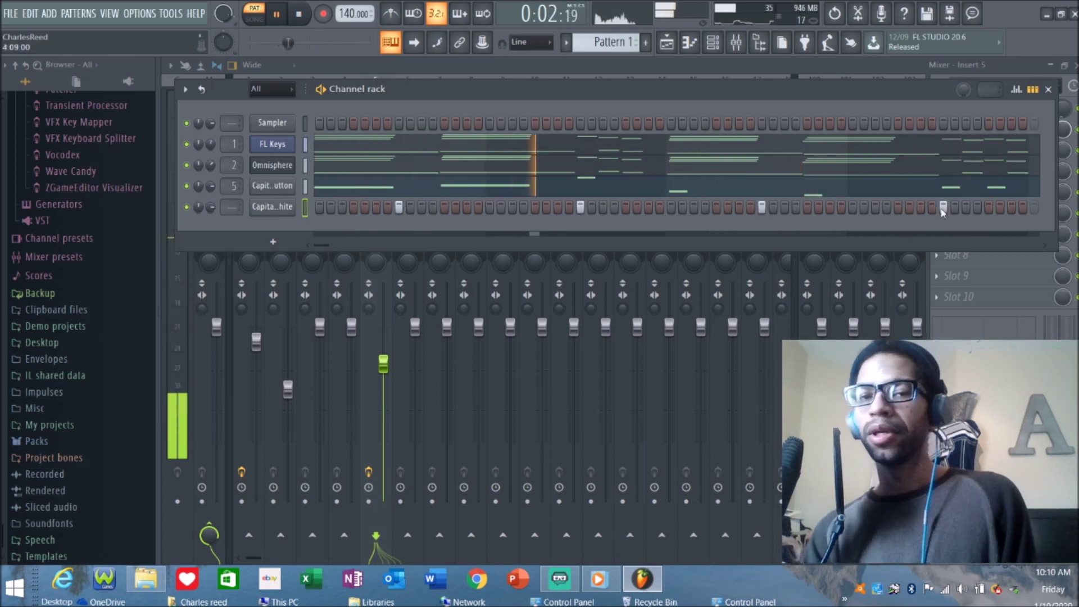
{"action": "key", "text": "space"}
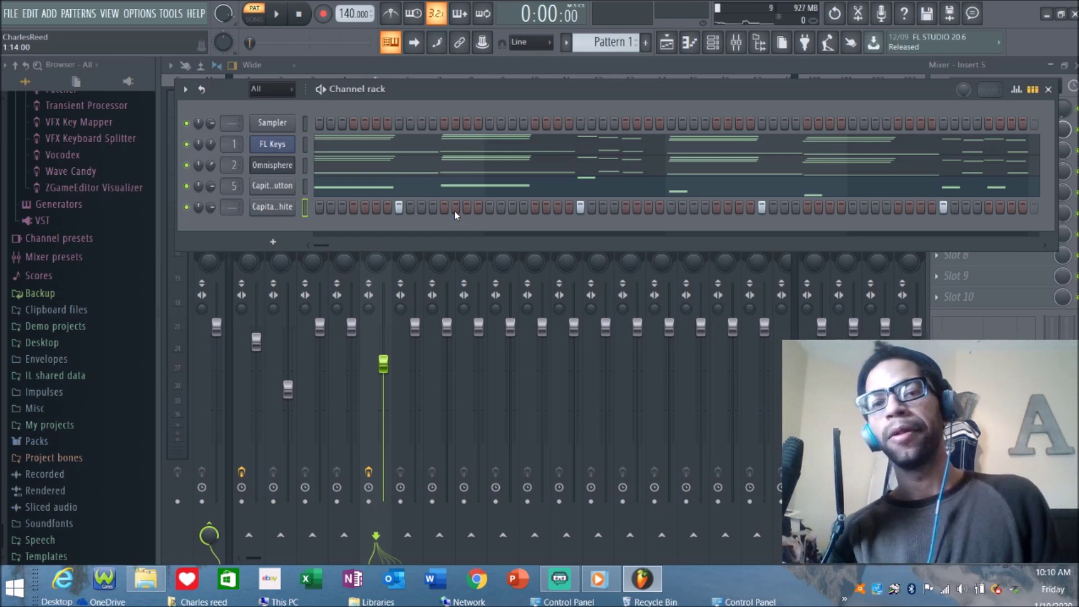
- Load Fruity parametric EQ 2 in the first effect slot of Insert 6 and apply its 40Hz + 18kHz cut preset
{"action": "left_click", "coordinate": [282, 20]}
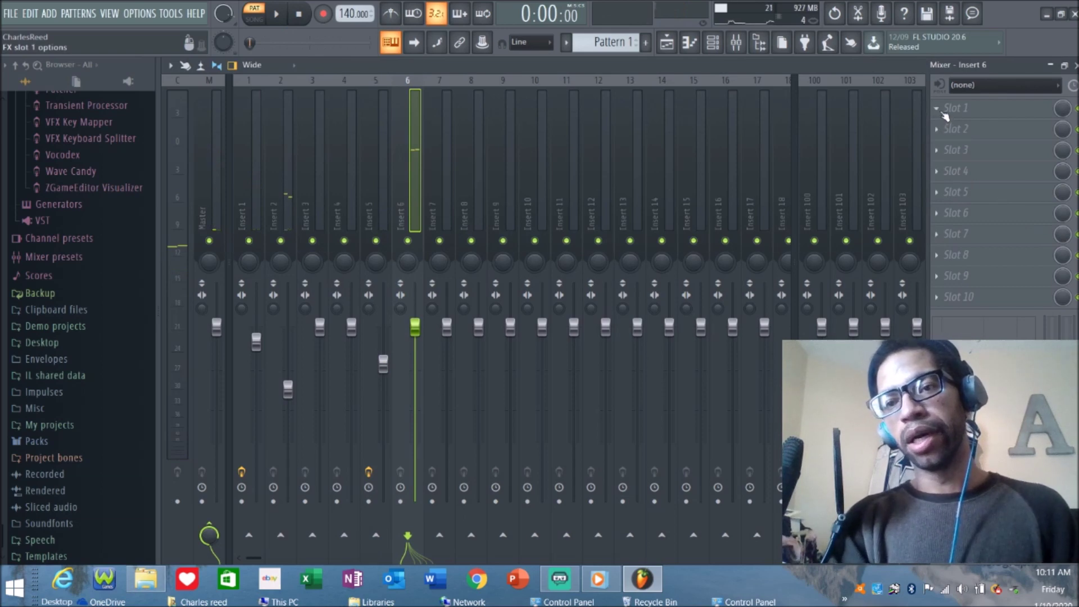
{"action": "left_click", "coordinate": [946, 116]}
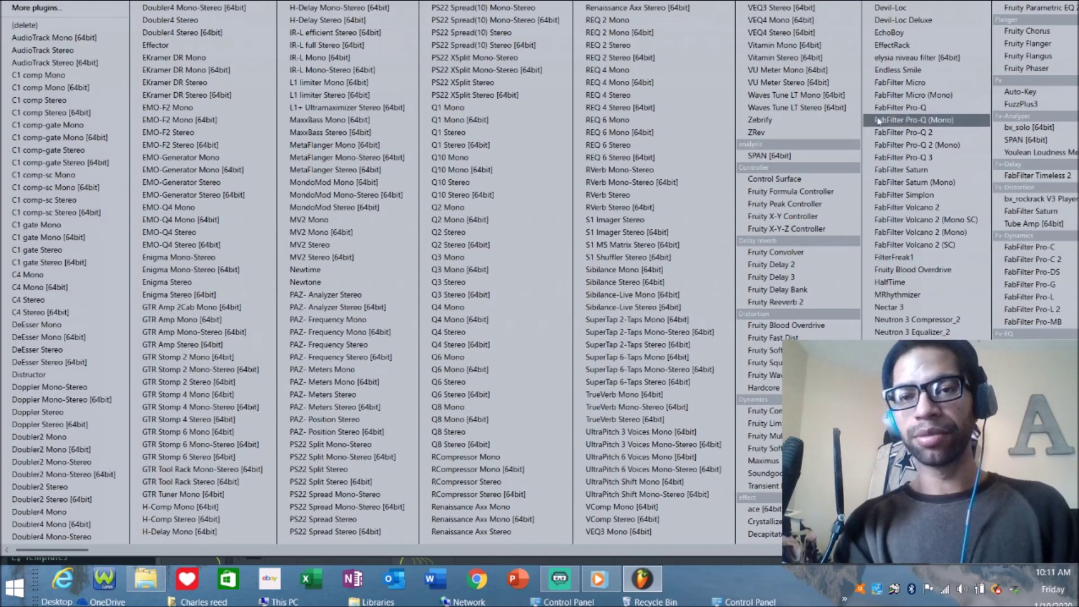
{"action": "left_click", "coordinate": [1049, 9]}
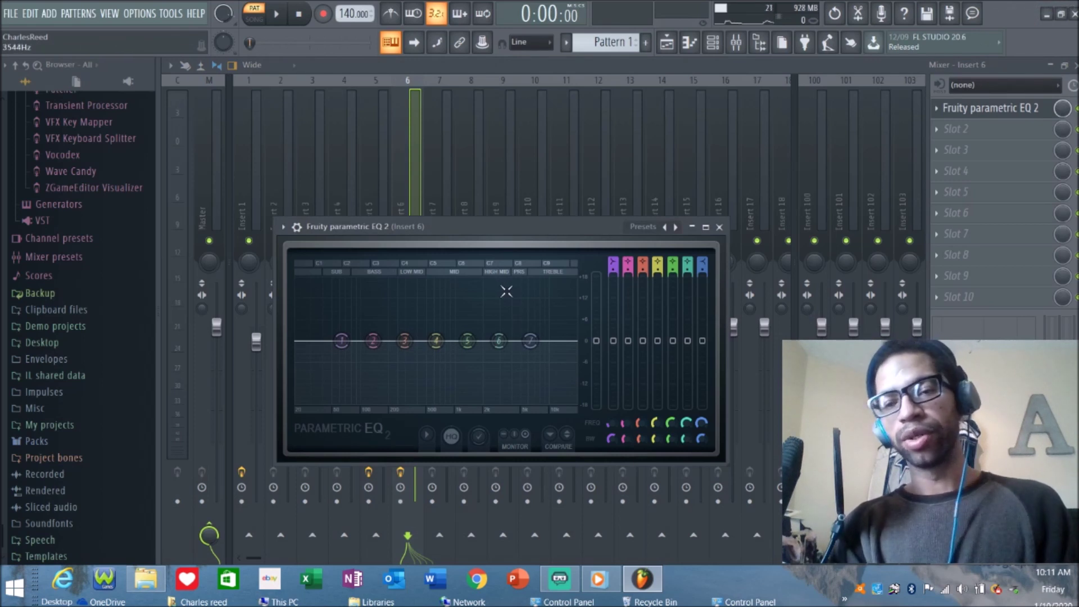
{"action": "key", "text": "space"}
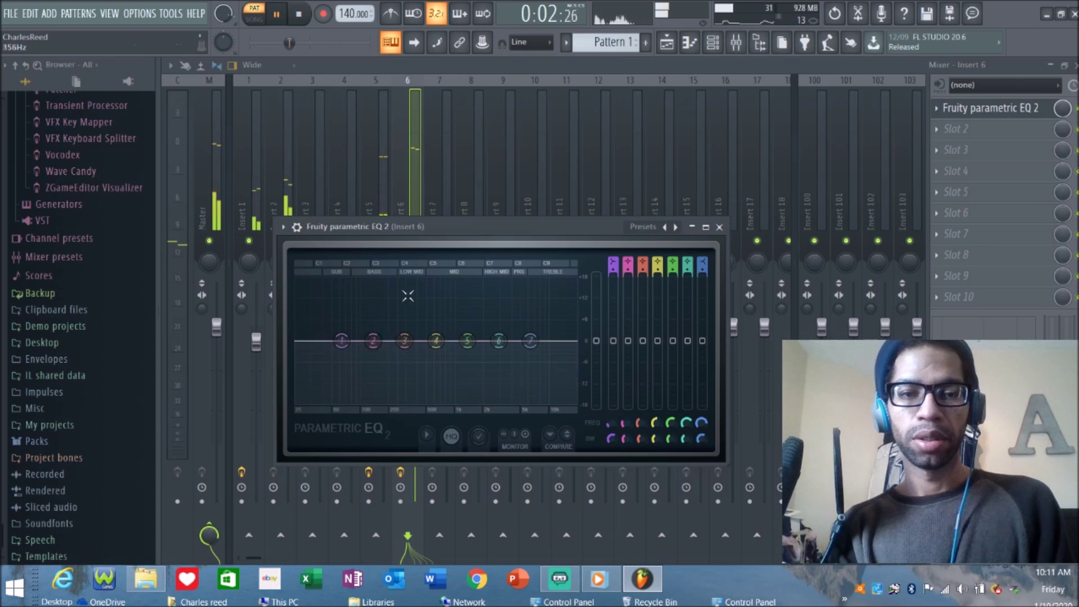
{"action": "left_click", "coordinate": [644, 228]}
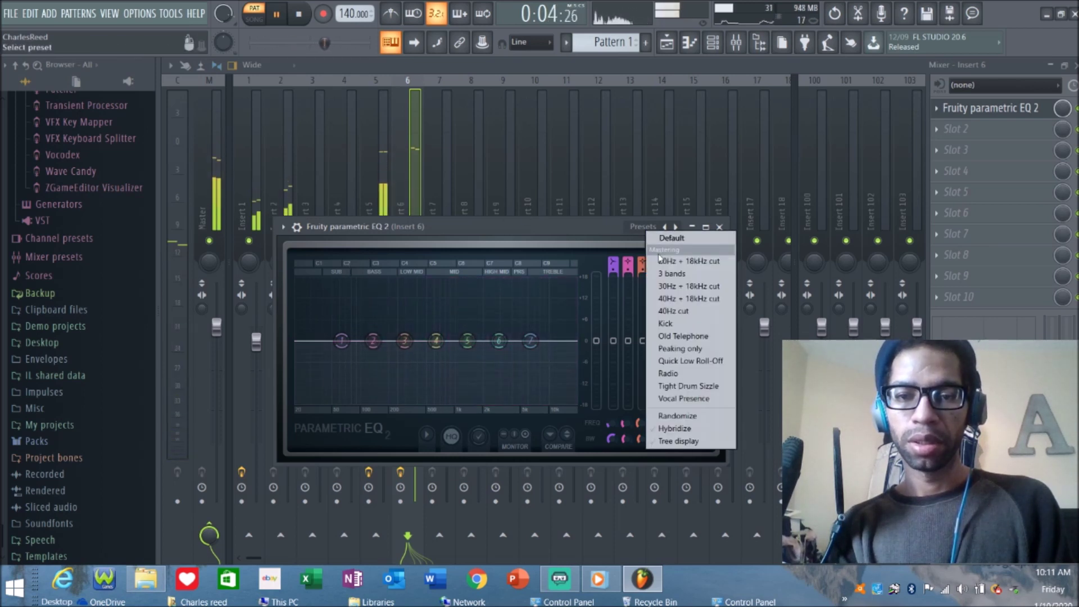
{"action": "left_click", "coordinate": [688, 298]}
- Raise the EQ's band 1 high-pass cutoff into the mids and lower the band 7 low-pass cutoff within the treble range
{"action": "left_click_drag", "start_coordinate": [313, 341], "coordinate": [467, 341]}
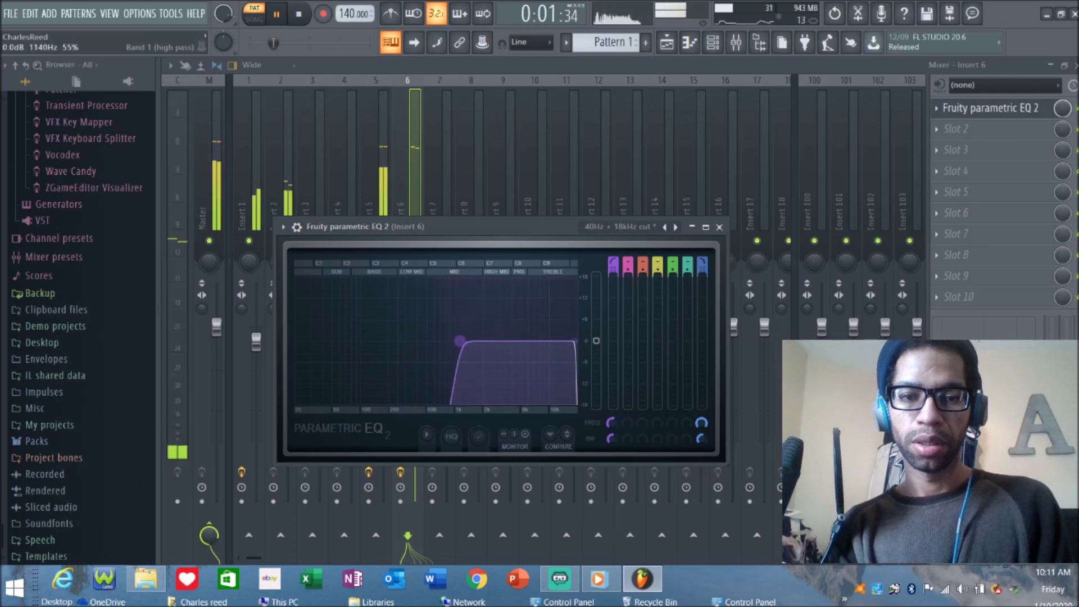
{"action": "left_click_drag", "start_coordinate": [574, 345], "coordinate": [569, 342]}
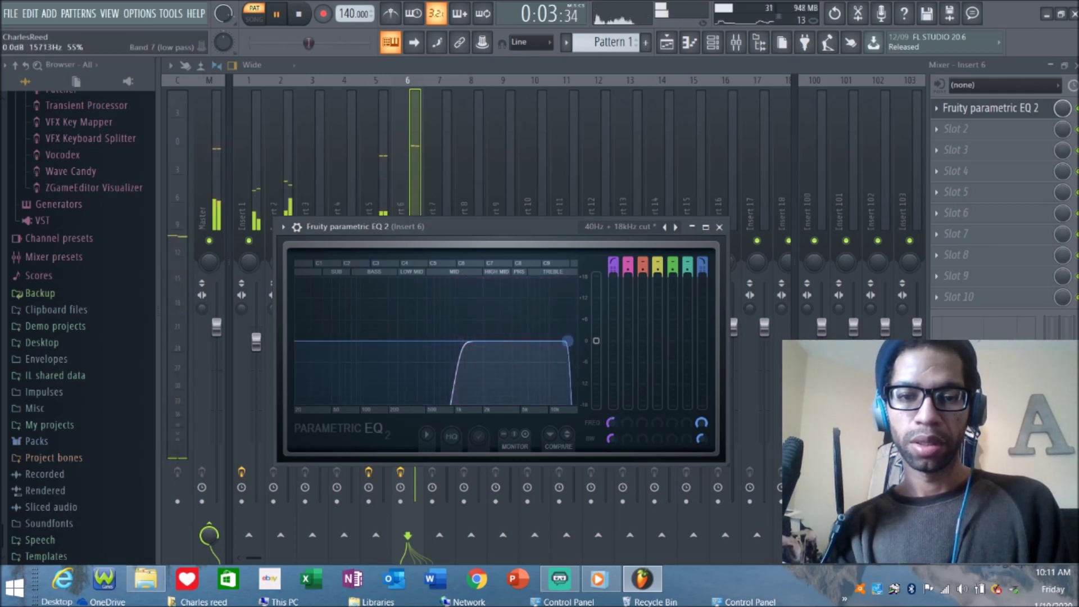
{"action": "left_click_drag", "start_coordinate": [468, 343], "coordinate": [435, 341]}
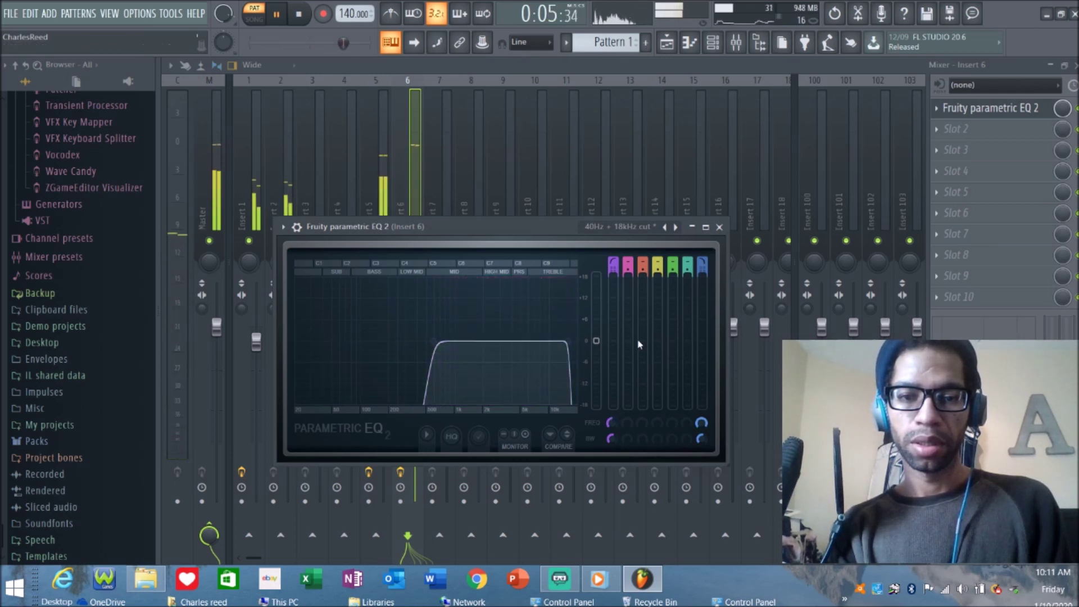
{"action": "left_click_drag", "start_coordinate": [571, 345], "coordinate": [563, 346]}
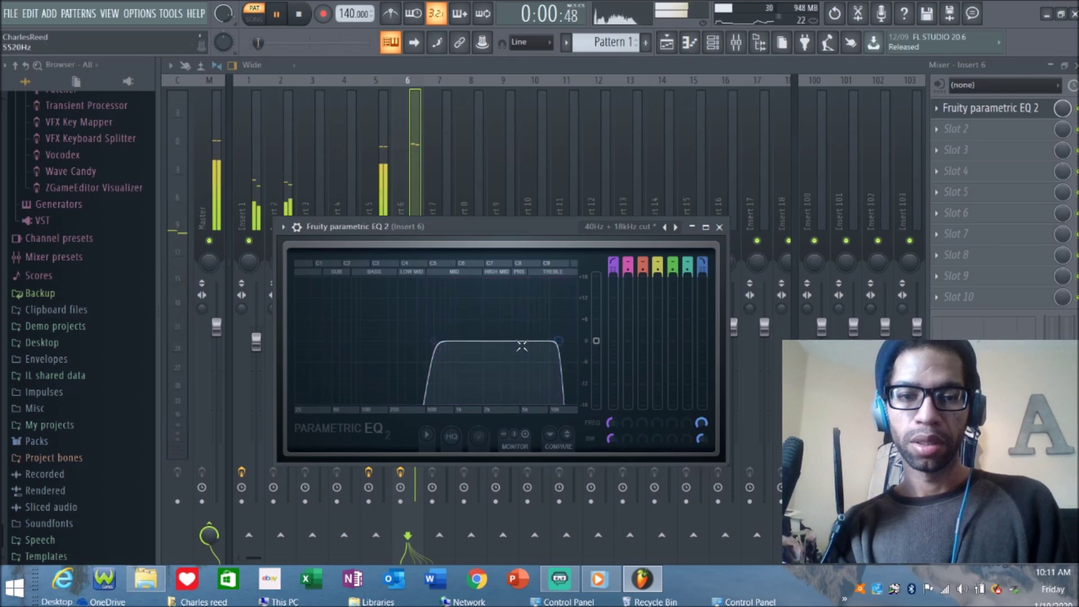
- Close the EQ window and load Fruity Reeverb 2 in the second effect slot of Insert 6
{"action": "left_click", "coordinate": [719, 228]}
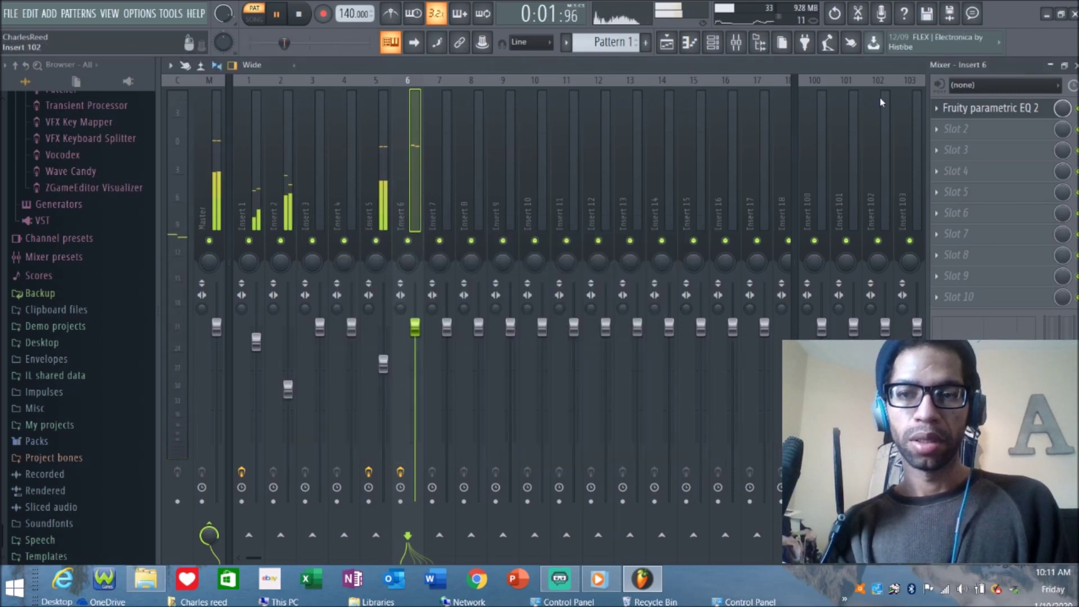
{"action": "left_click", "coordinate": [936, 129]}
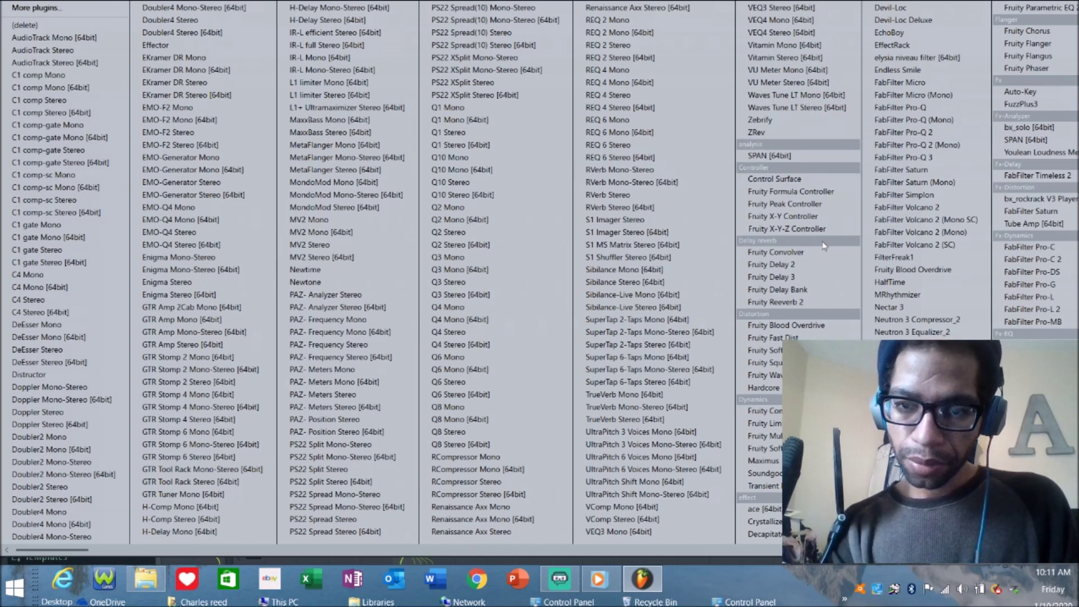
{"action": "left_click", "coordinate": [811, 302]}
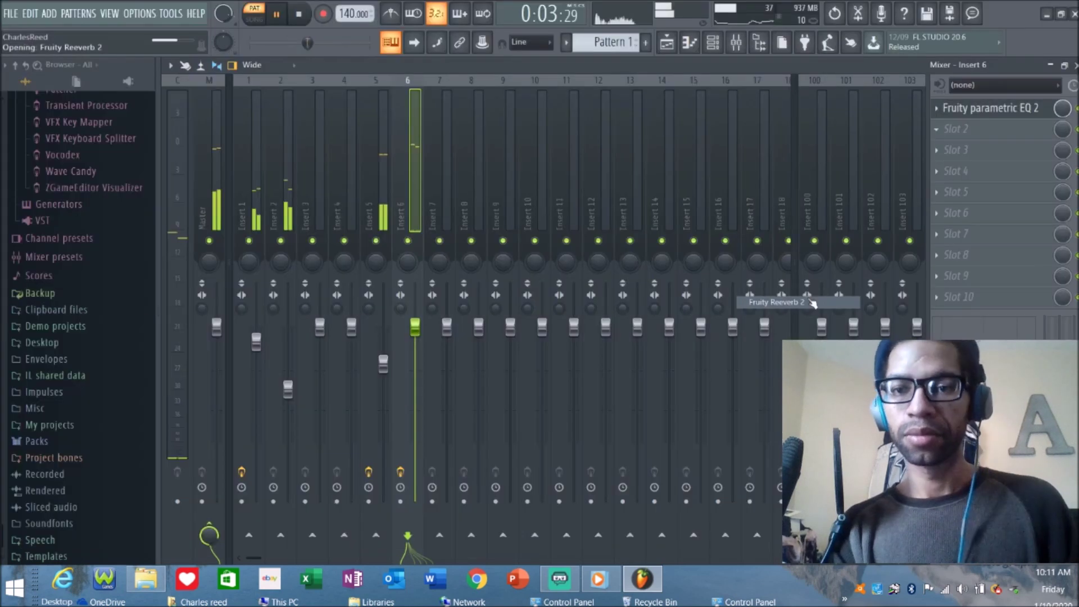
{"action": "key", "text": "space"}
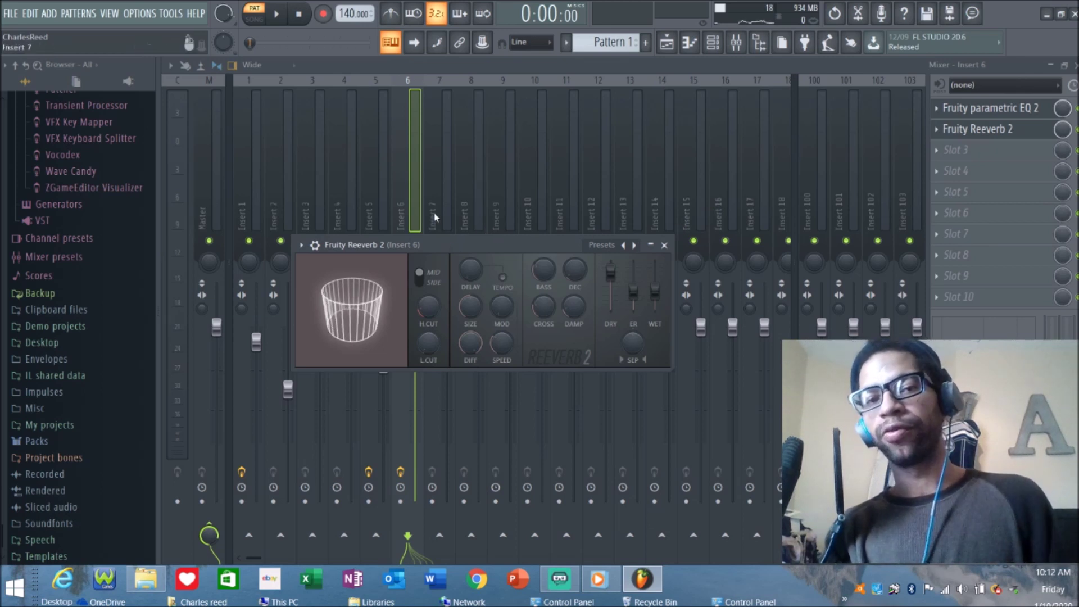
- With the pattern playing, adjust the dry and wet levels of Fruity Reeverb 2 and lower the Insert 6 volume fader slightly
{"action": "left_click", "coordinate": [284, 17]}
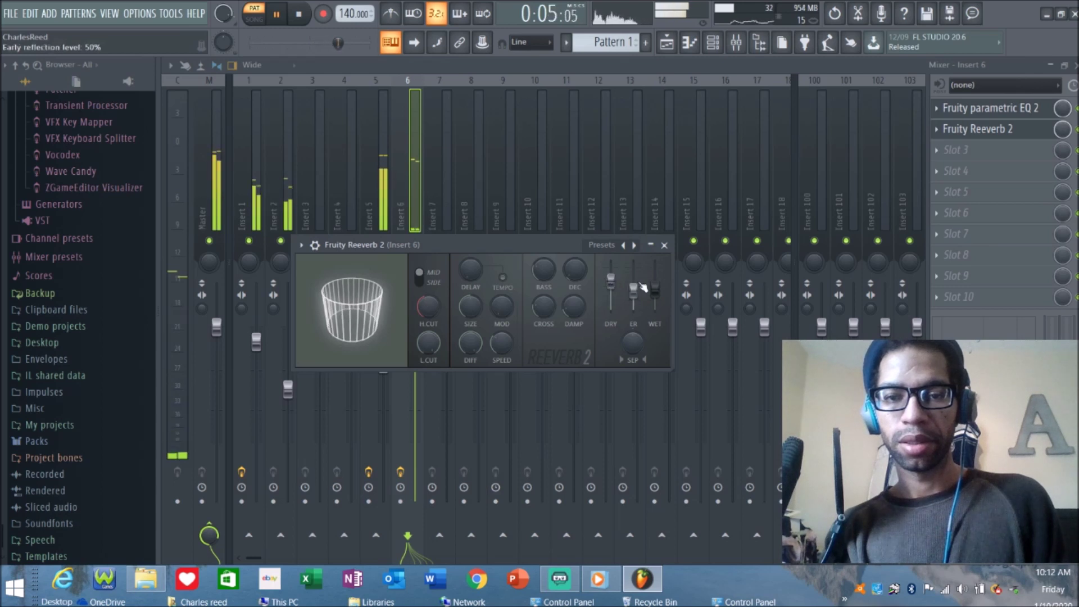
{"action": "left_click_drag", "start_coordinate": [658, 290], "coordinate": [658, 295]}
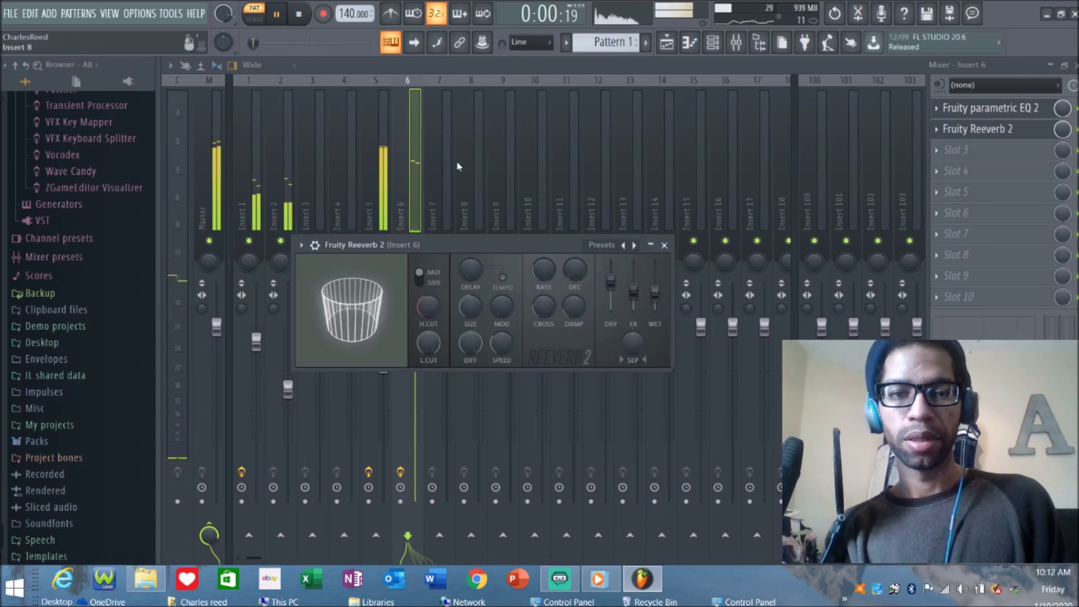
{"action": "left_click", "coordinate": [438, 163]}
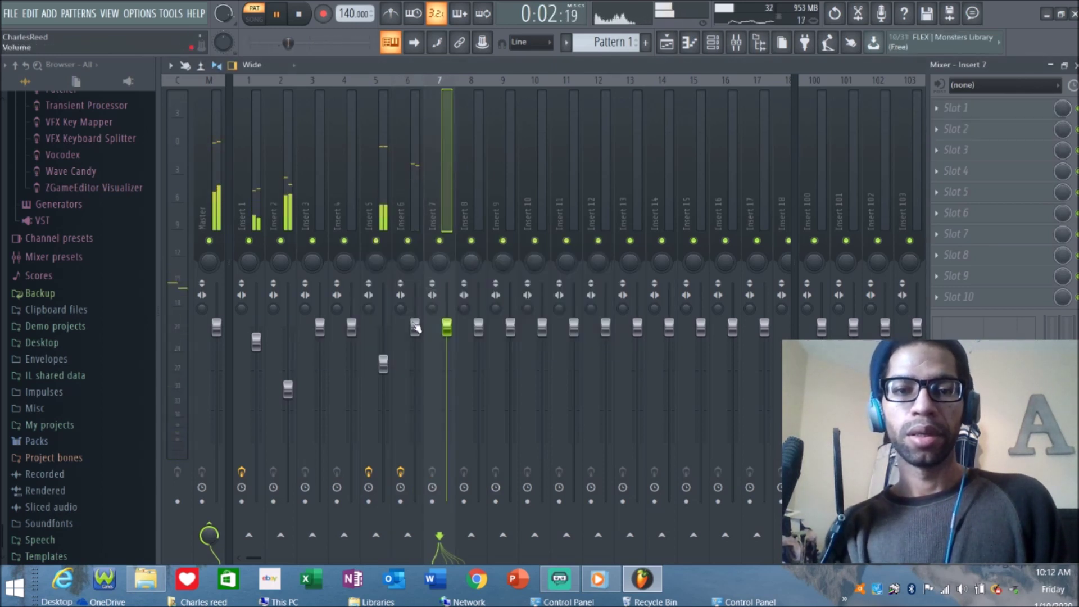
{"action": "left_click_drag", "start_coordinate": [415, 328], "coordinate": [415, 335]}
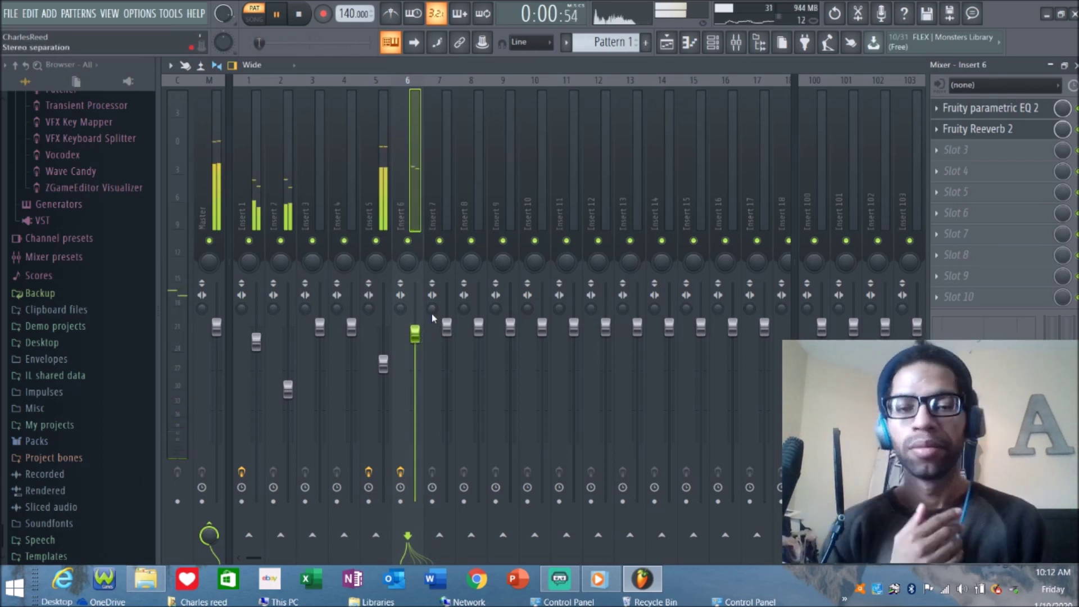
{"action": "key", "text": "space"}
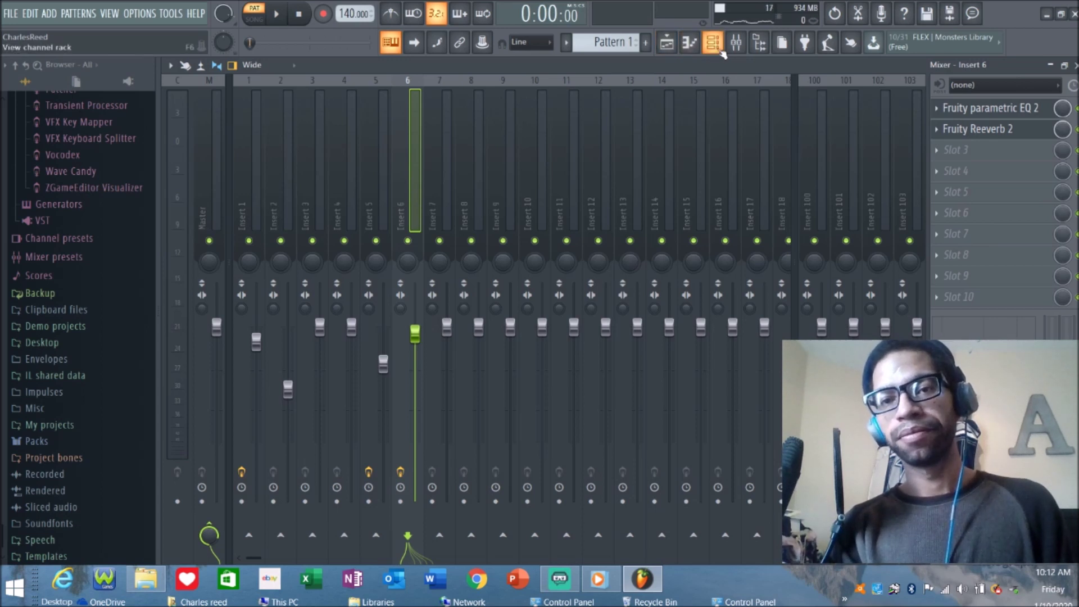
{"action": "key", "text": "space"}
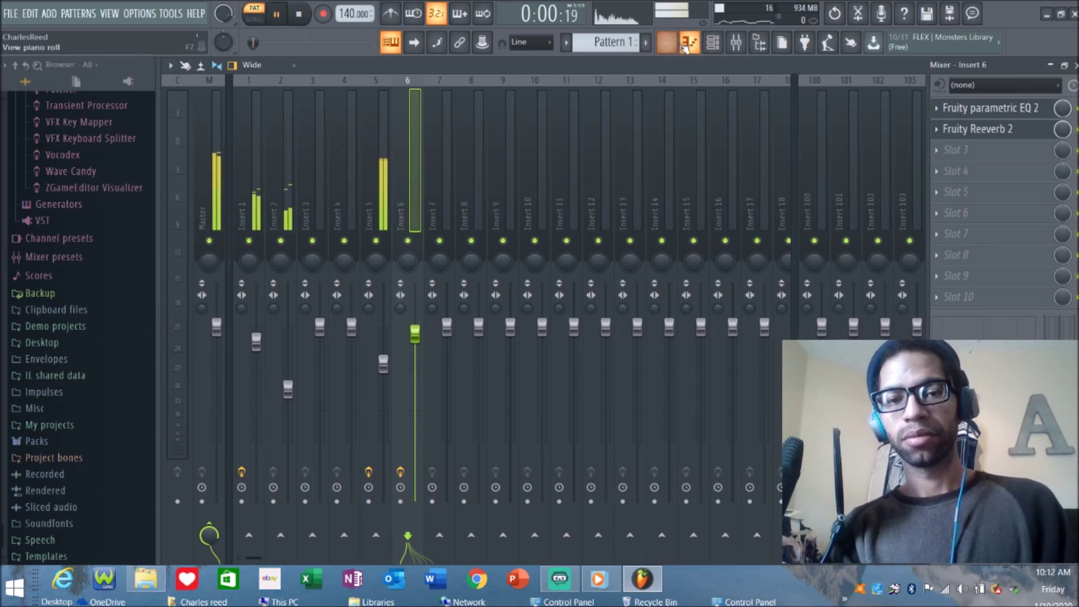
{"action": "key", "text": "space"}
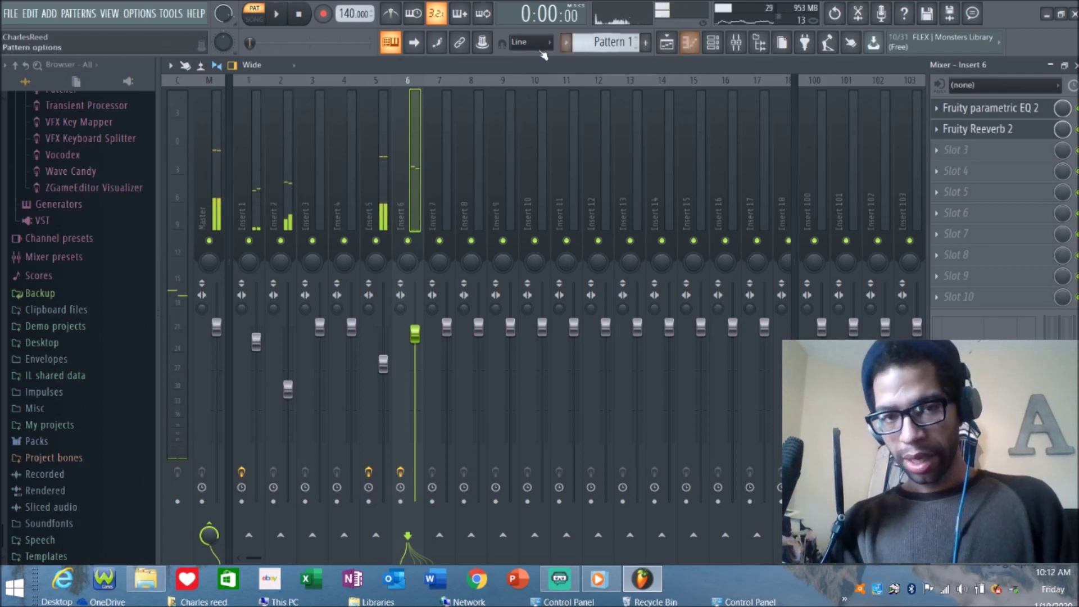
- Minimize Streamlabs OBS, switch to FL Studio and play the pattern
{"action": "left_click", "coordinate": [726, 46]}
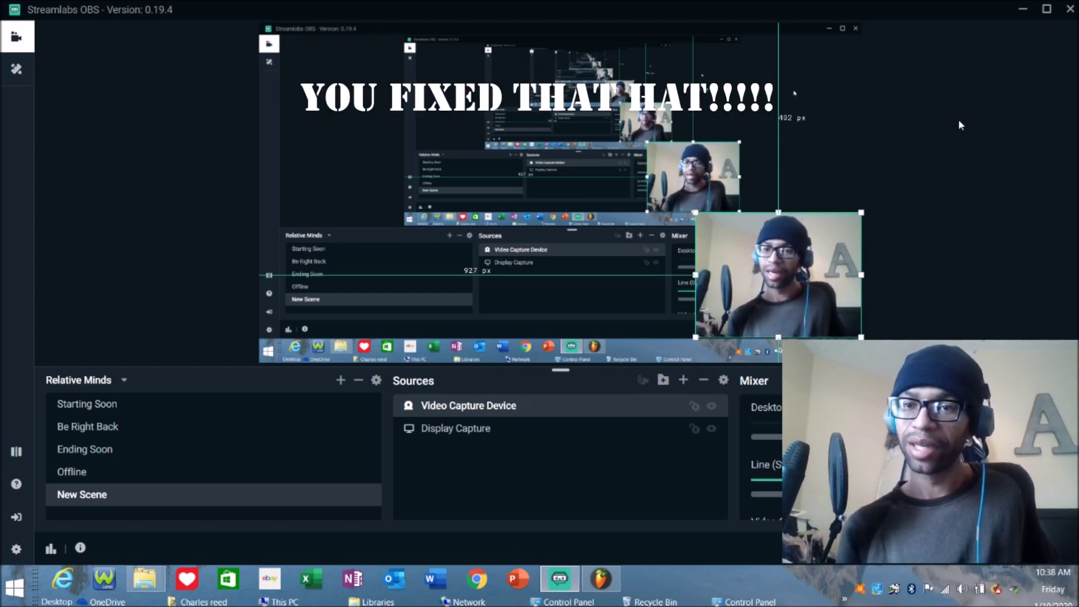
{"action": "left_click", "coordinate": [1024, 9]}
{"action": "left_click", "coordinate": [594, 586]}
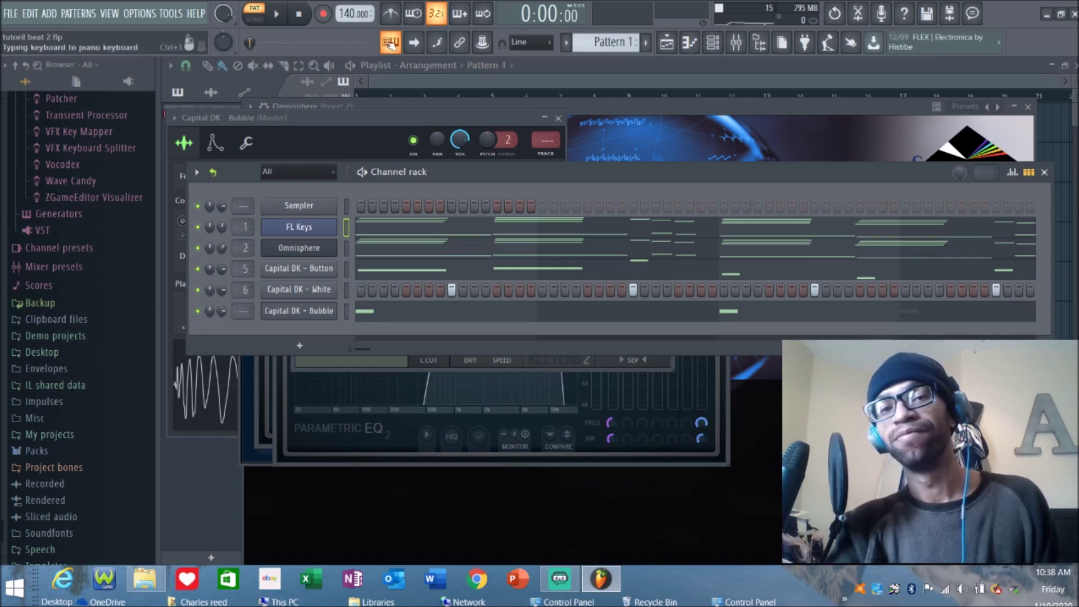
{"action": "left_click", "coordinate": [277, 15]}
- Go from the drum kit's Kick folder to another sample folder and fill each 2 steps of the Capital DK - Meany channel
{"action": "mouse_move", "coordinate": [151, 590]}
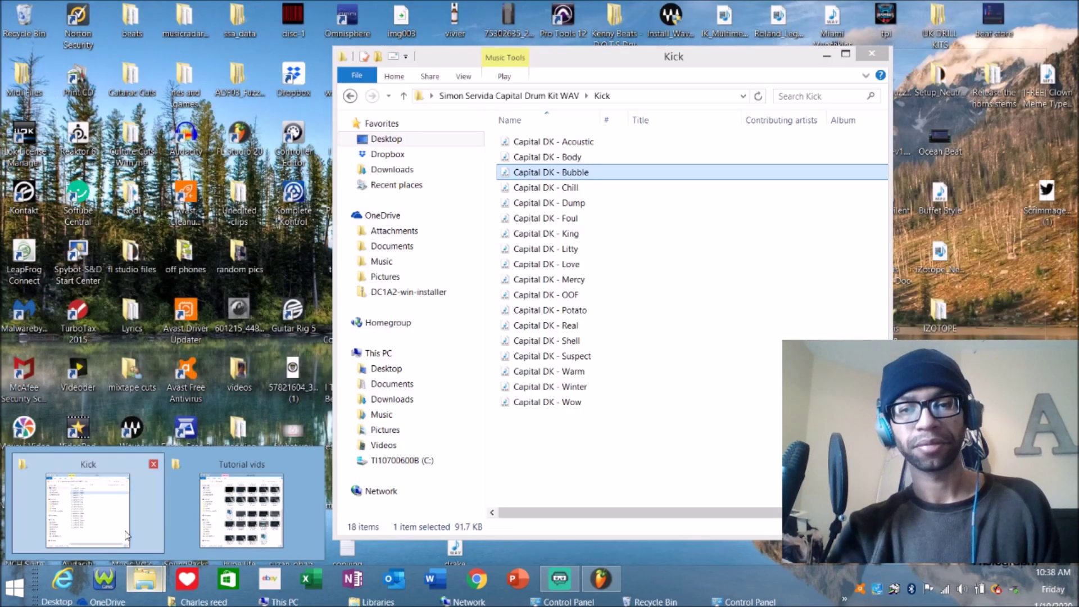
{"action": "left_click", "coordinate": [126, 537]}
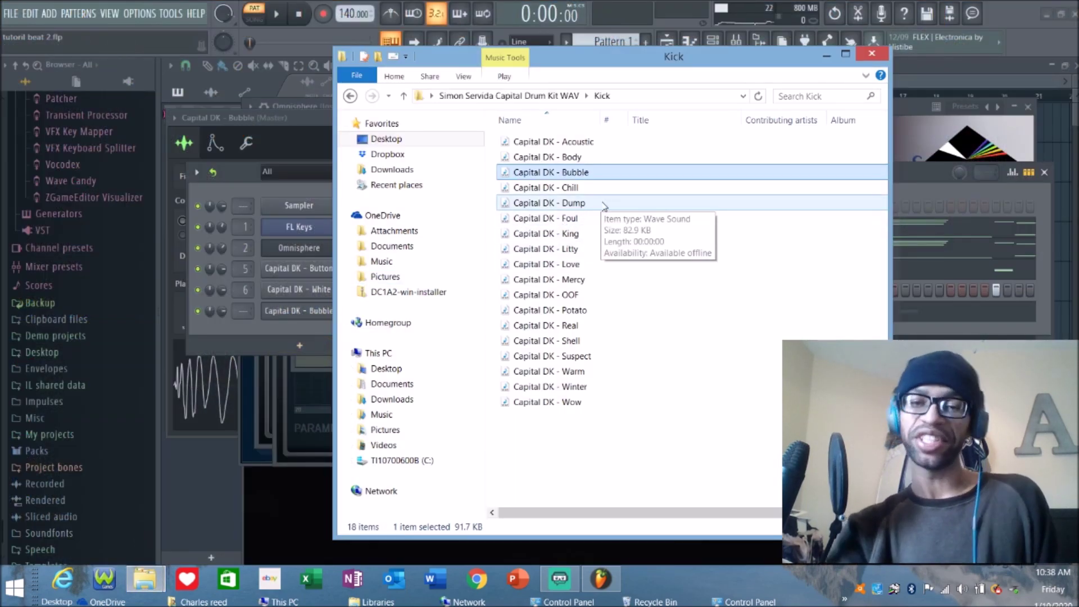
{"action": "key", "text": "BackSpace"}
{"action": "double_click", "coordinate": [529, 233]}
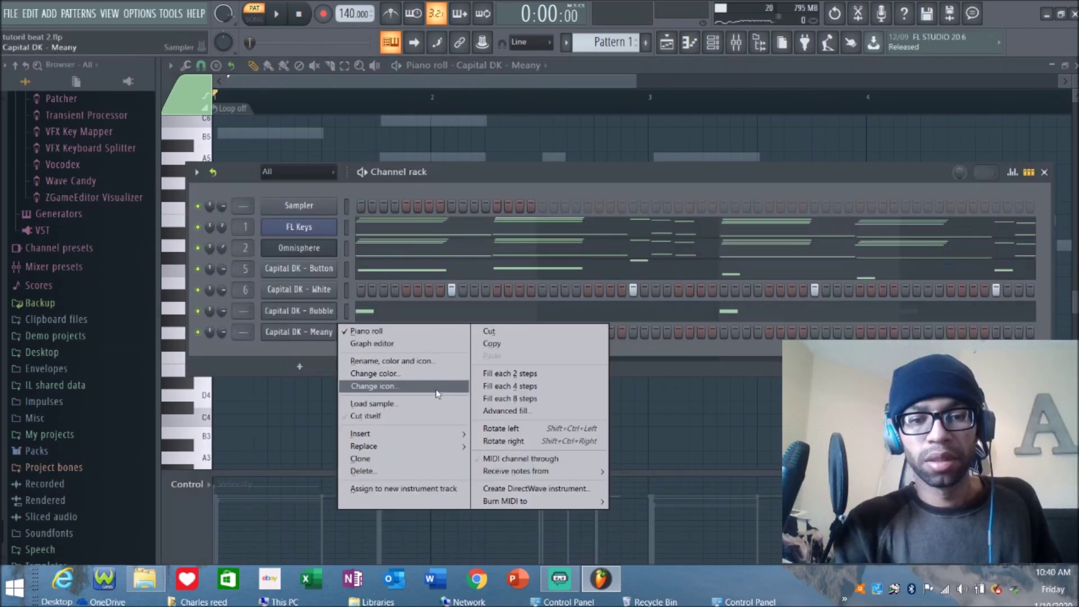
{"action": "left_click", "coordinate": [511, 375]}
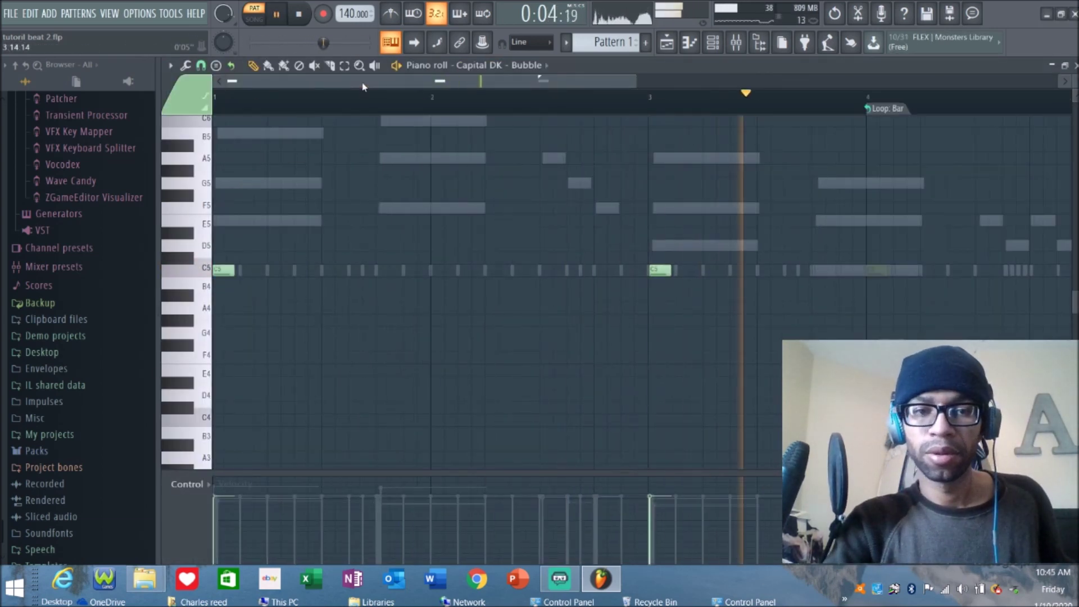
- In the Capital DK - Bubble piano roll, add a C5 note in bar 1 and move it to about beat 4
{"action": "left_click", "coordinate": [352, 271]}
{"action": "key", "text": "space"}
{"action": "key", "text": "space"}
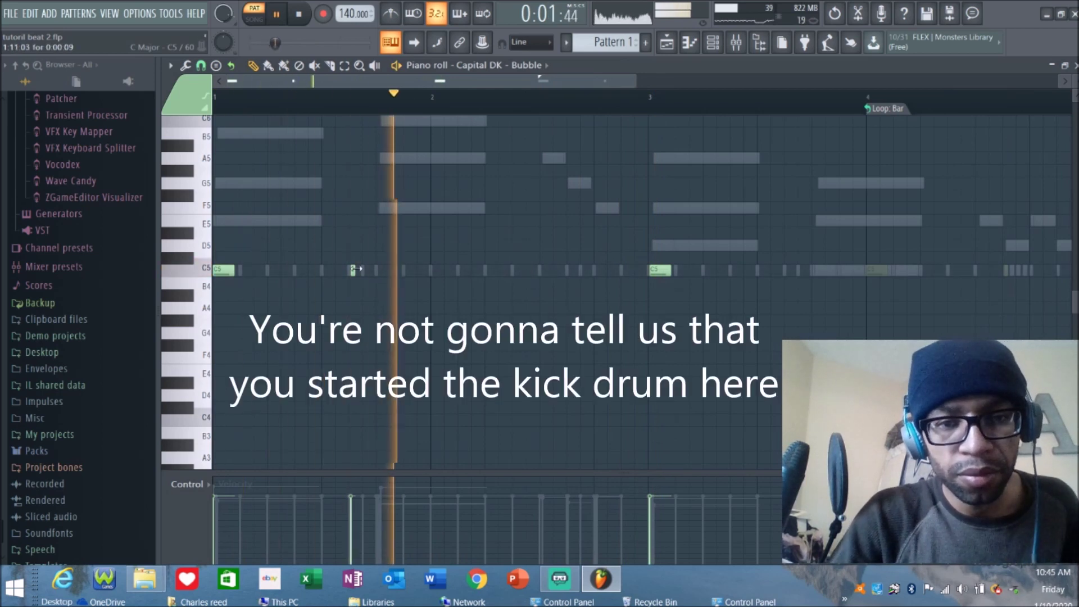
{"action": "left_click_drag", "start_coordinate": [356, 271], "coordinate": [388, 270]}
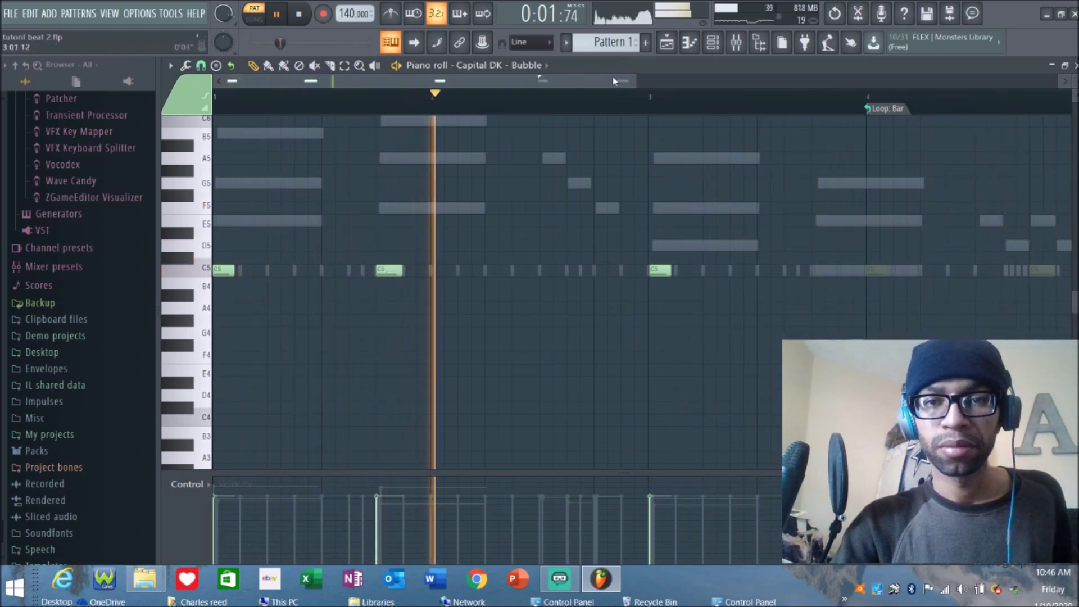
- Delete the Loop: Bar time marker at bar 4 of the piano roll
{"action": "left_click_drag", "start_coordinate": [613, 79], "coordinate": [681, 87]}
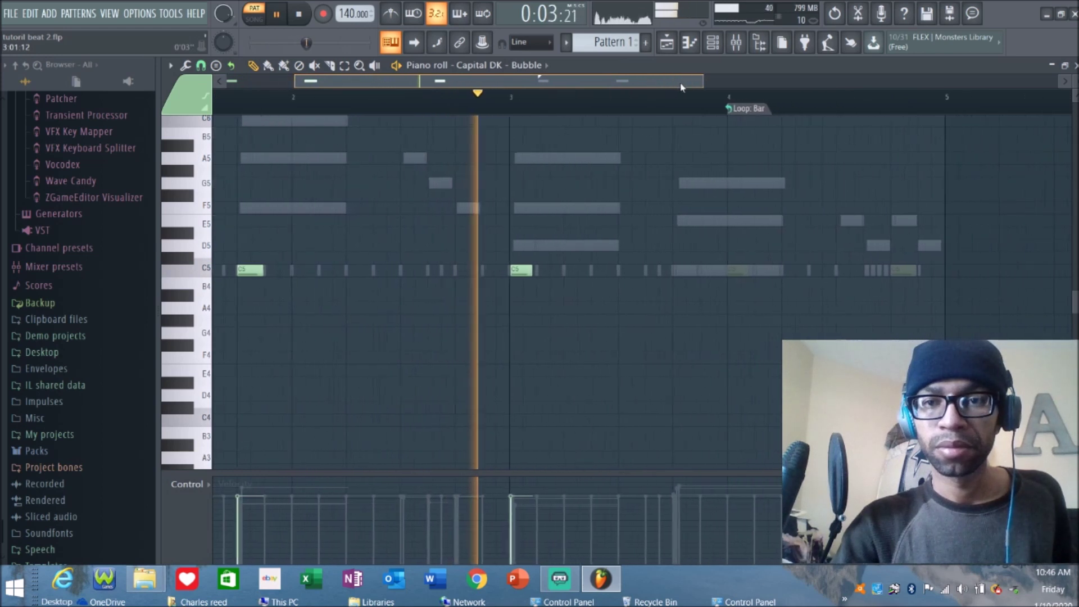
{"action": "left_click", "coordinate": [736, 111]}
{"action": "left_click", "coordinate": [738, 131]}
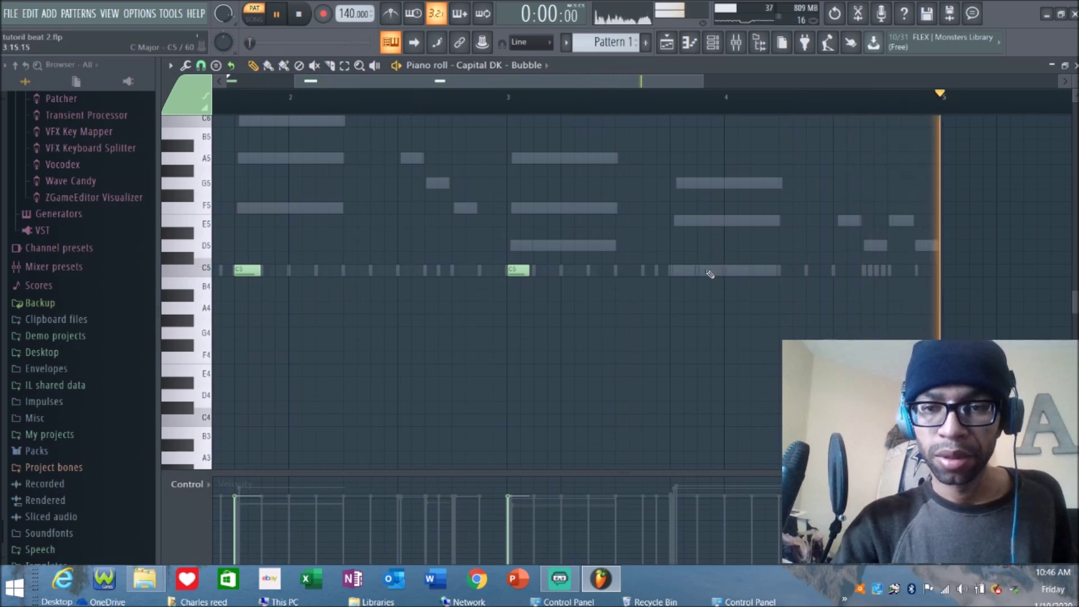
- Add C5 kick notes near beat 4 of bar 3, step 3 of bar 4 and beat 4 of bar 4
{"action": "left_click", "coordinate": [682, 270]}
{"action": "left_click", "coordinate": [731, 271]}
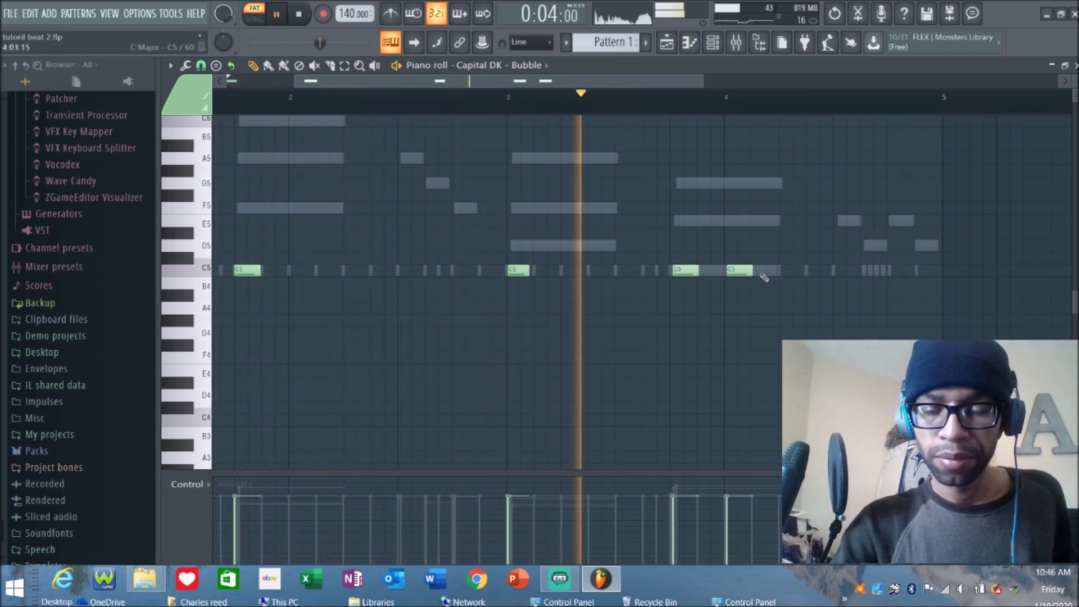
{"action": "left_click_drag", "start_coordinate": [740, 270], "coordinate": [767, 269]}
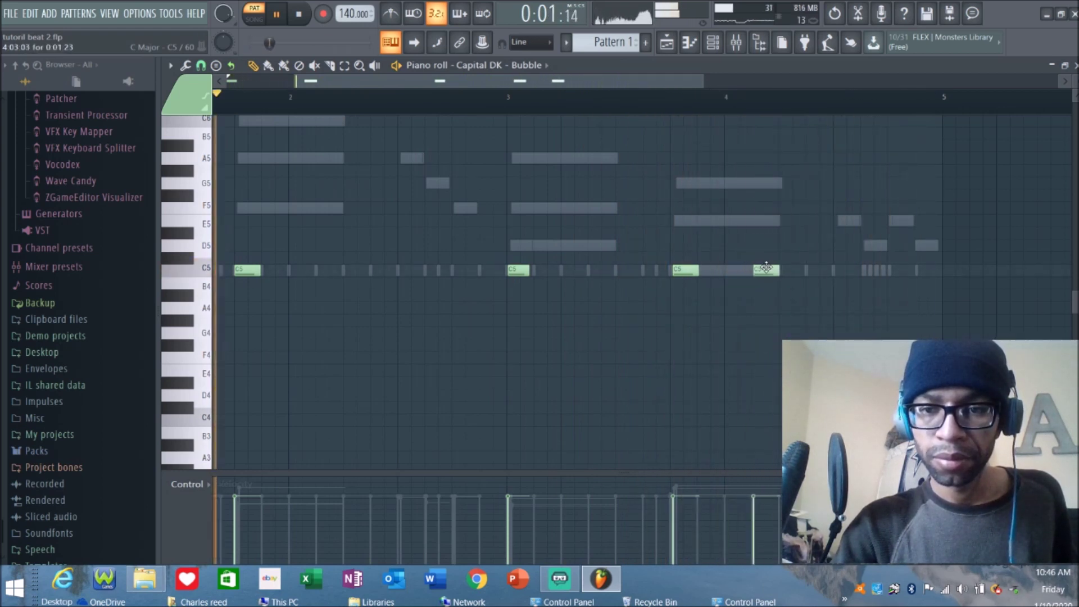
{"action": "left_click", "coordinate": [893, 271]}
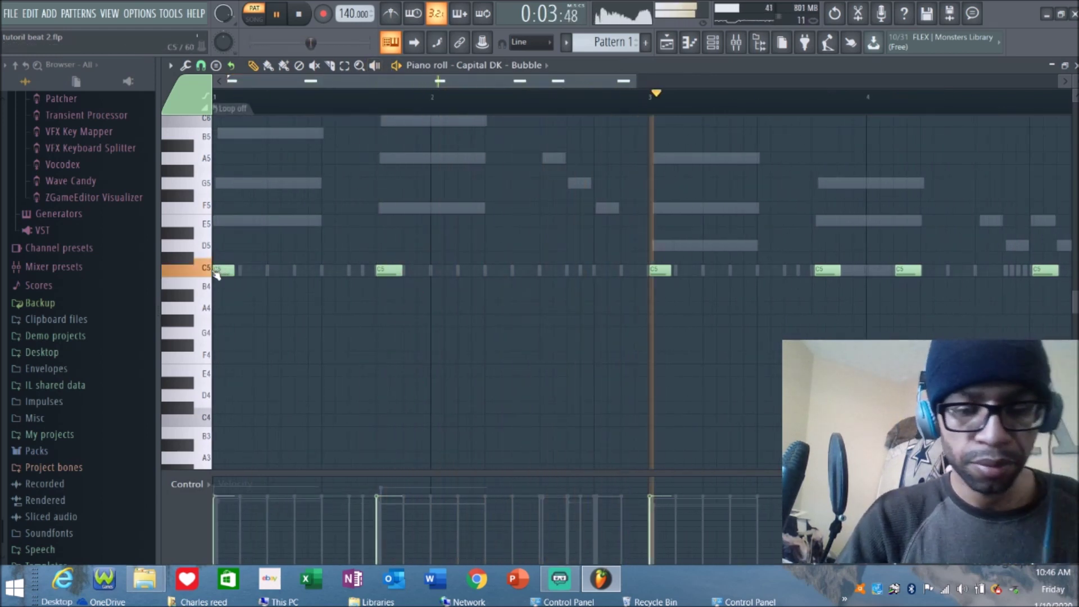
- With the pattern playing, add C5 kick notes near step 7 of bar 4 and step 3 of bar 2
{"action": "key", "text": "space"}
{"action": "key", "text": "space"}
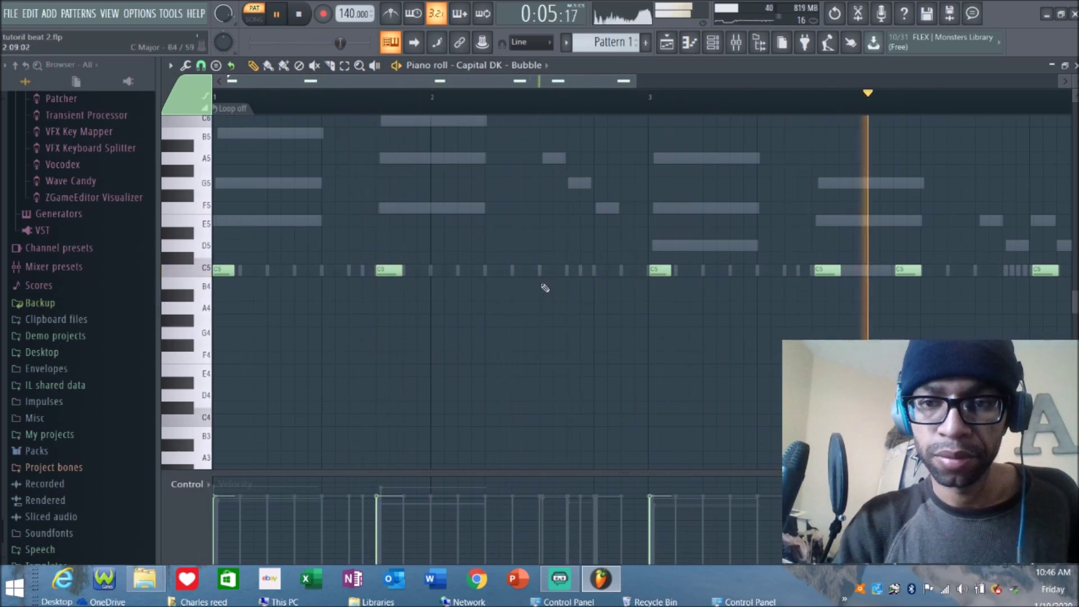
{"action": "left_click", "coordinate": [952, 273]}
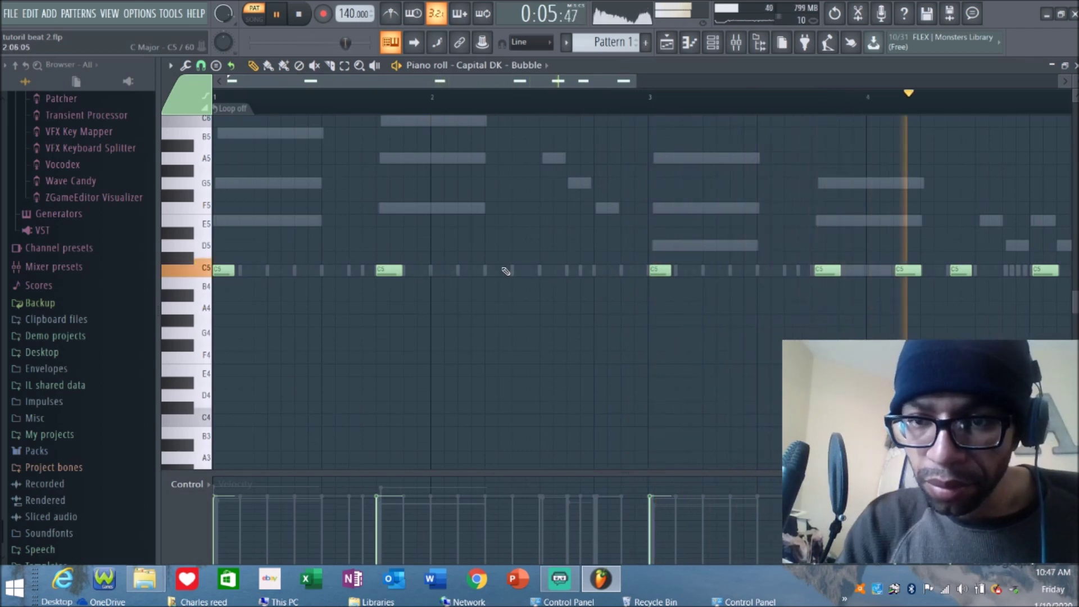
{"action": "left_click", "coordinate": [466, 270]}
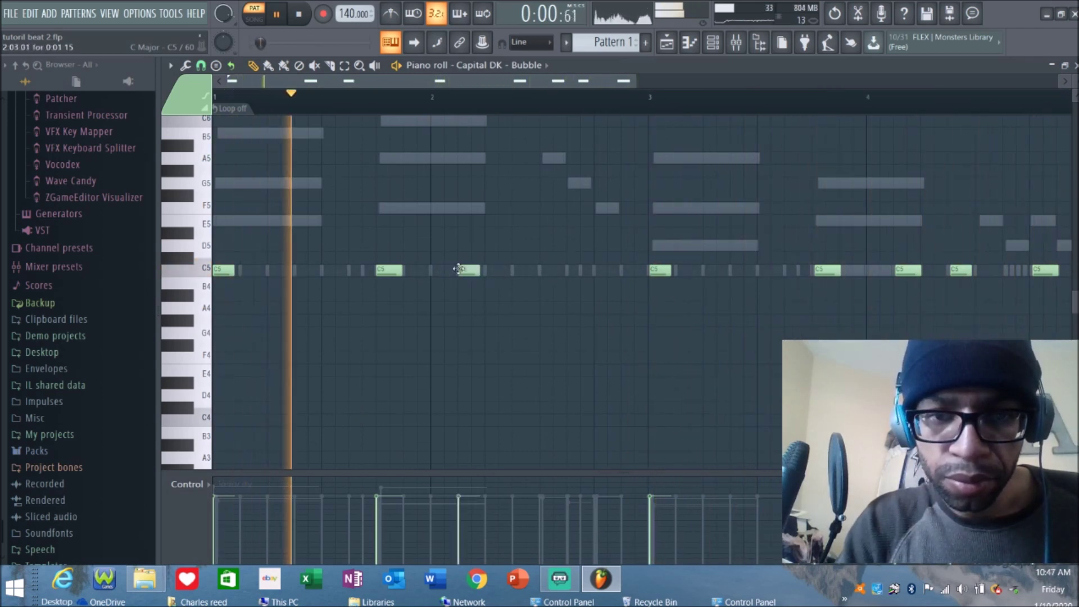
{"action": "left_click_drag", "start_coordinate": [468, 272], "coordinate": [471, 272]}
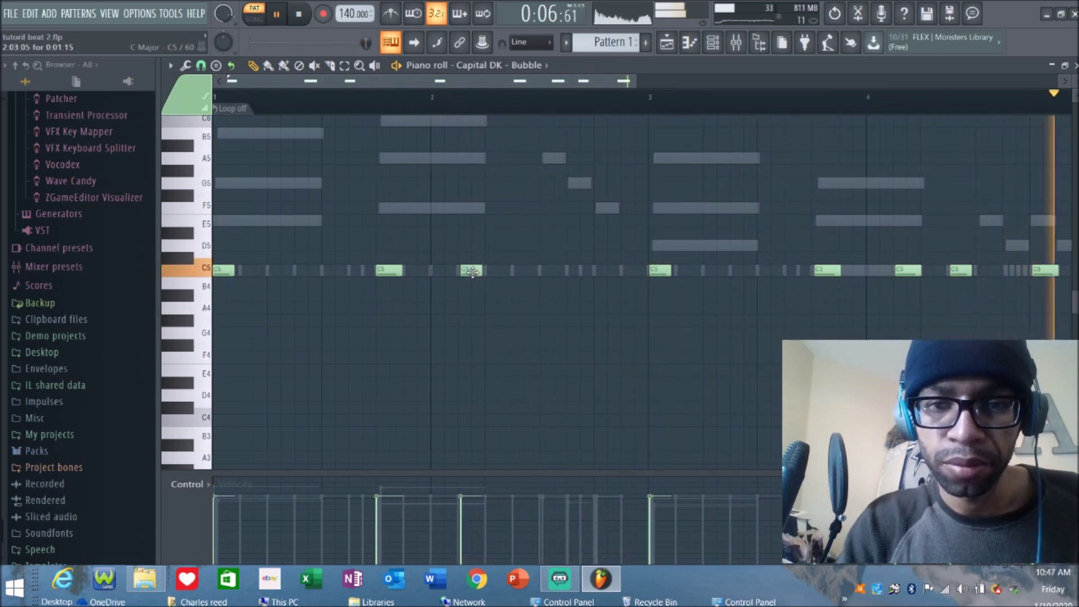
{"action": "left_click_drag", "start_coordinate": [488, 82], "coordinate": [590, 98]}
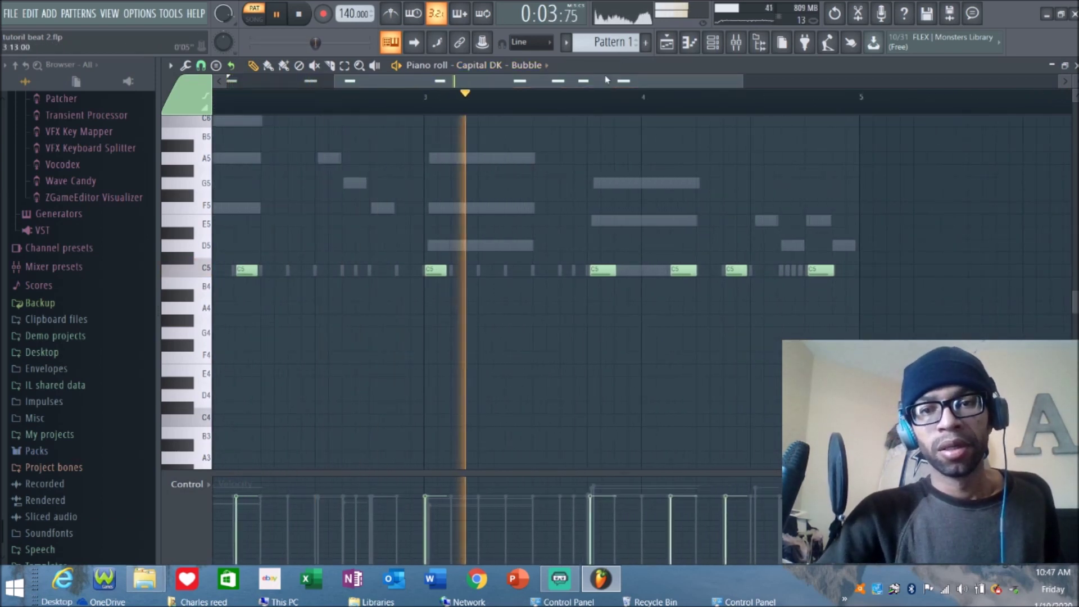
- In the mixer, solo Insert 5, Insert 7 and both together to compare them while the pattern plays
{"action": "left_click", "coordinate": [759, 50]}
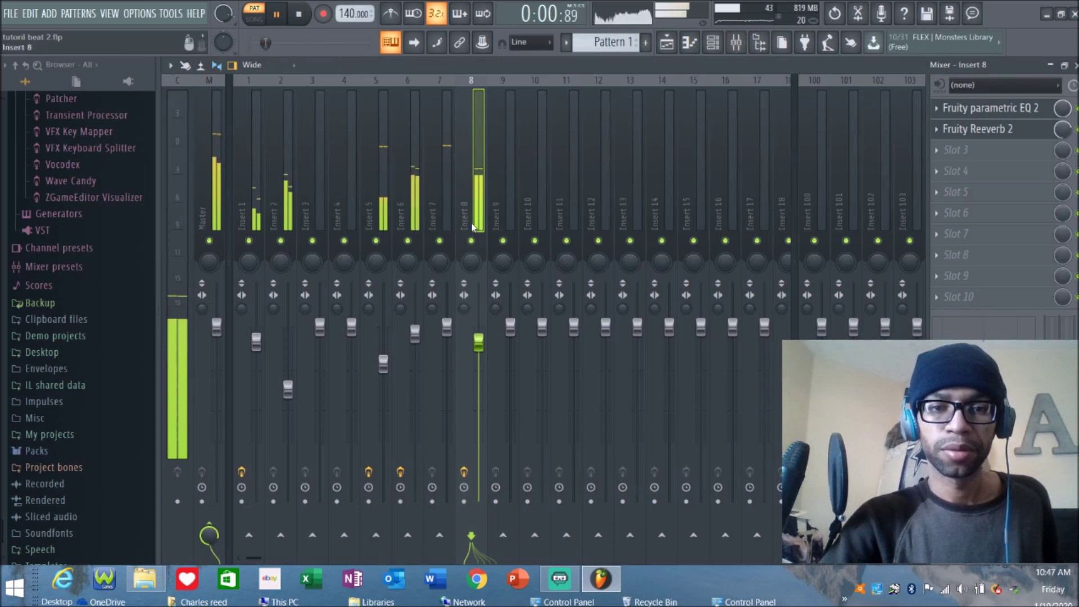
{"action": "key", "text": "space"}
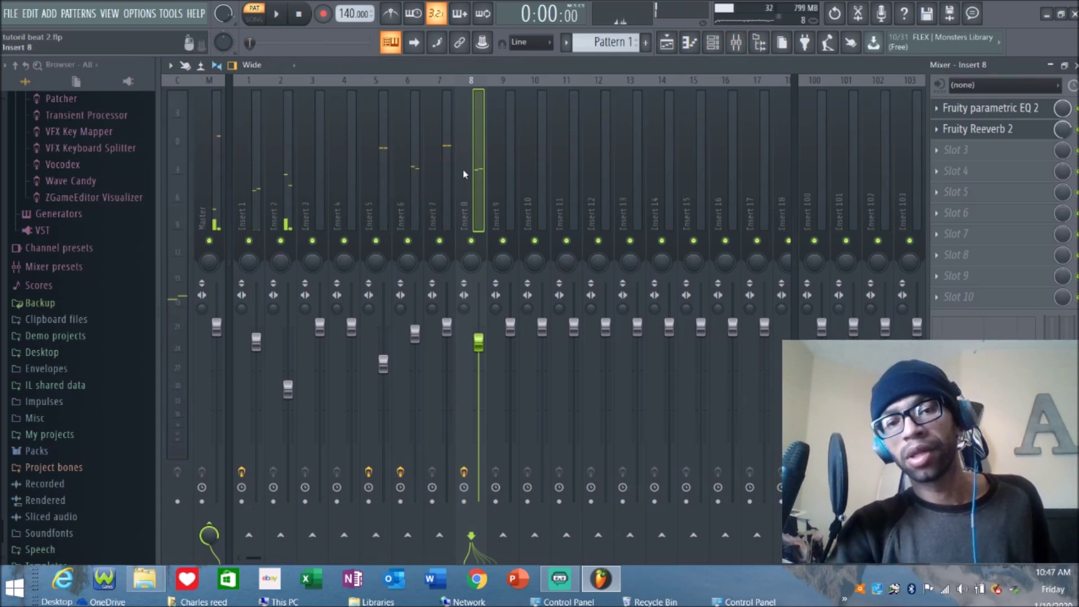
{"action": "key", "text": "space"}
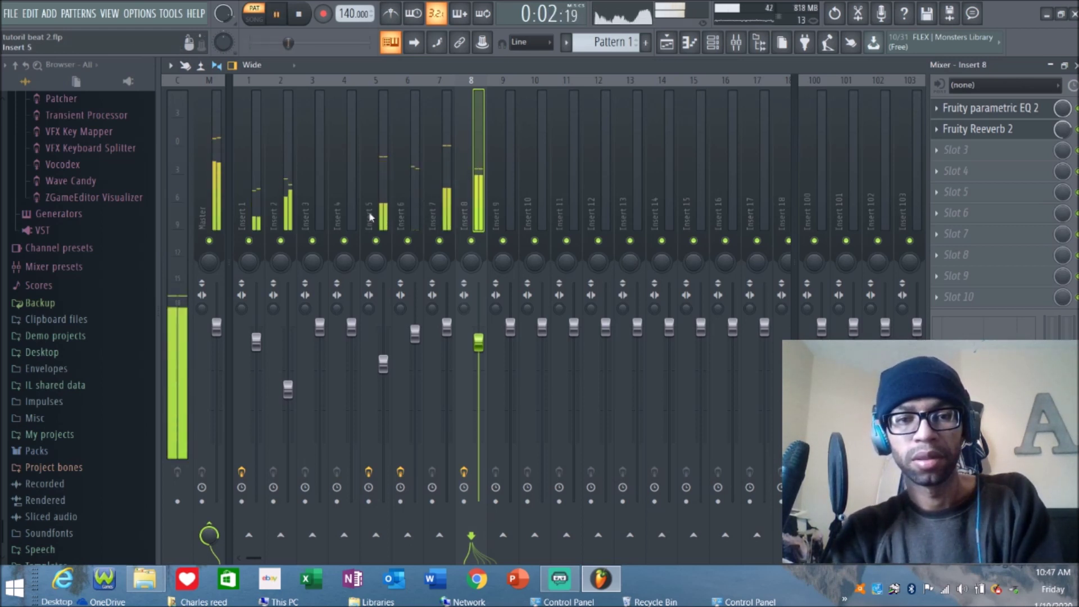
{"action": "left_click", "coordinate": [377, 241]}
{"action": "right_click", "coordinate": [376, 241]}
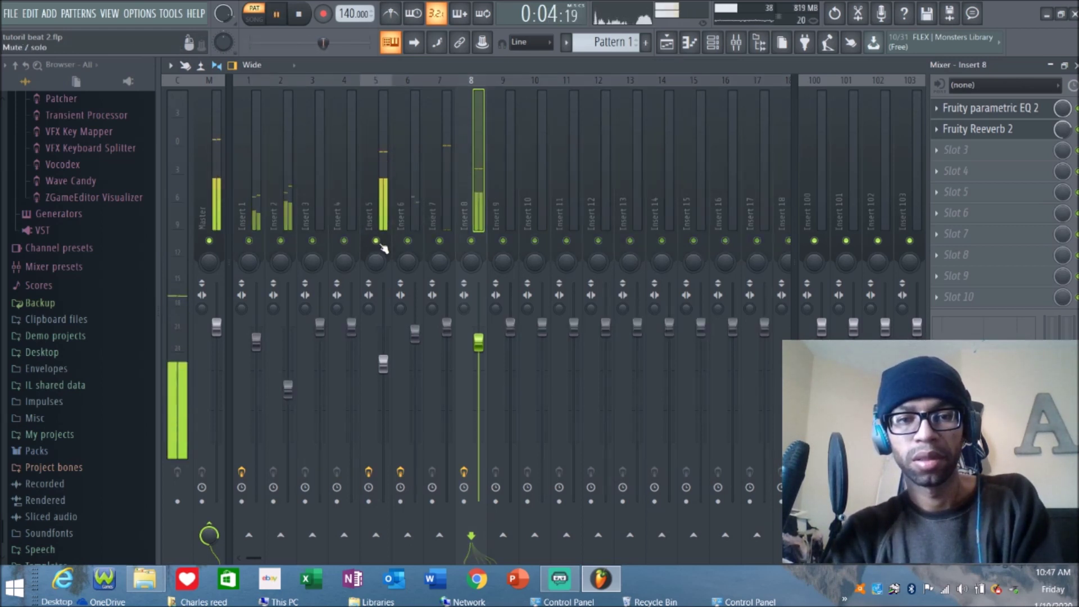
{"action": "left_click", "coordinate": [440, 241]}
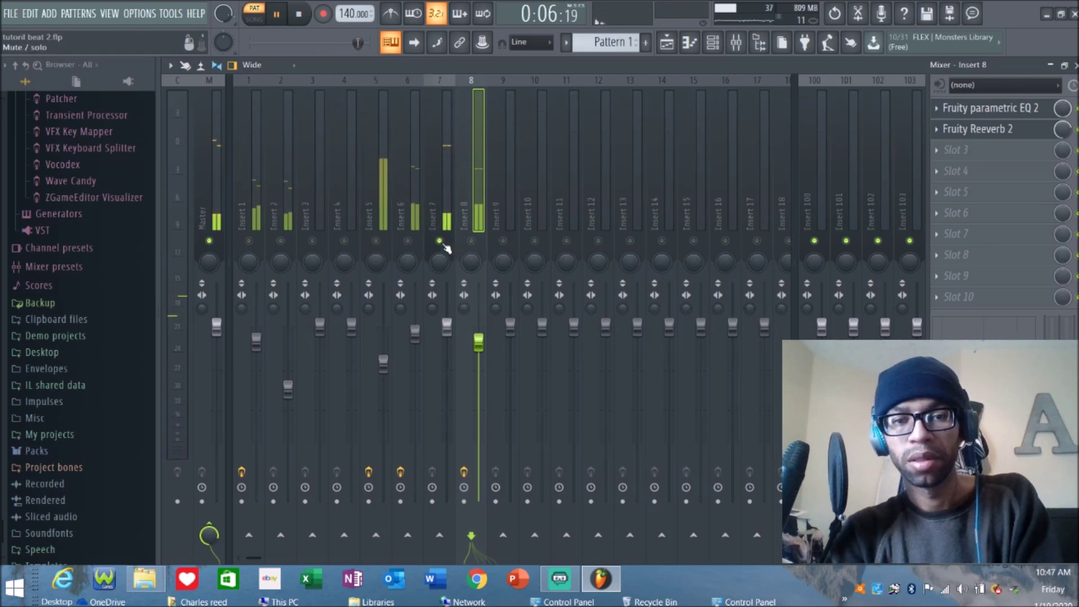
{"action": "left_click", "coordinate": [377, 241]}
{"action": "left_click", "coordinate": [440, 242]}
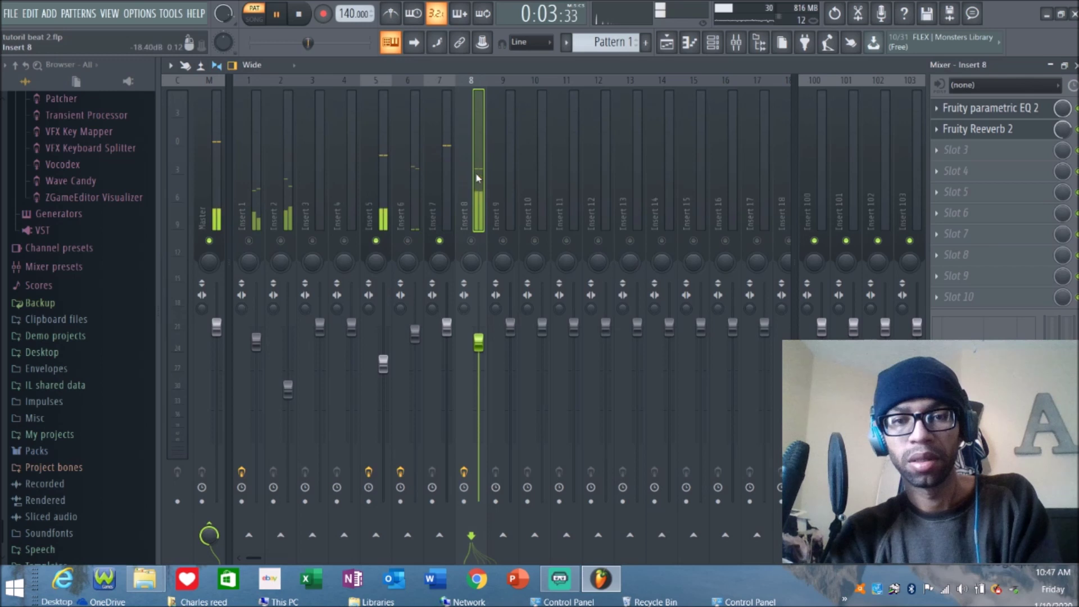
- Sidechain mixer track Insert 7 to Insert 5 and stop playback
{"action": "left_click", "coordinate": [439, 161]}
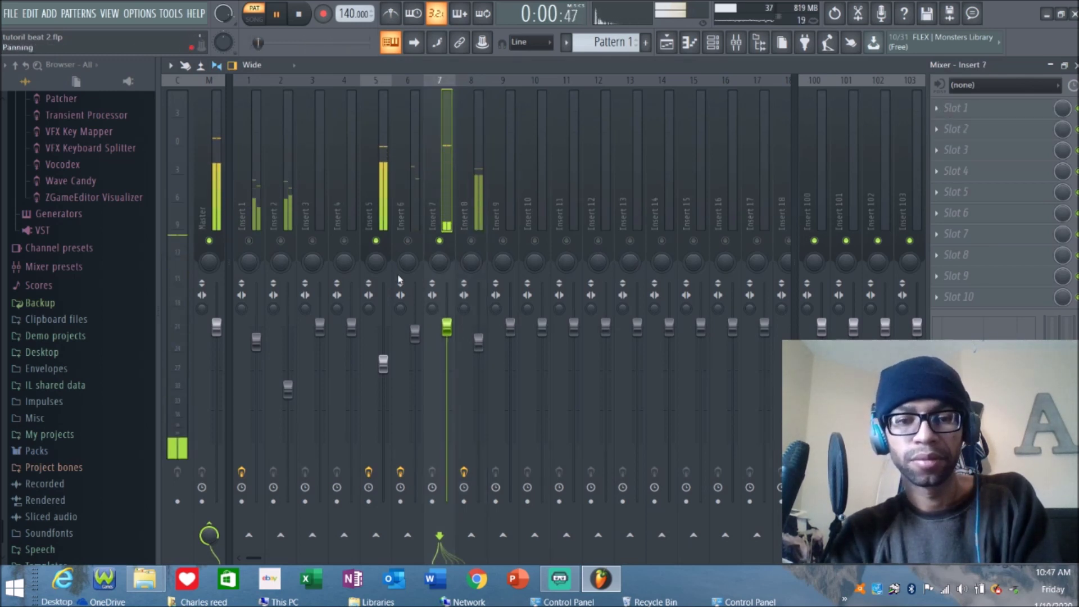
{"action": "right_click", "coordinate": [376, 535]}
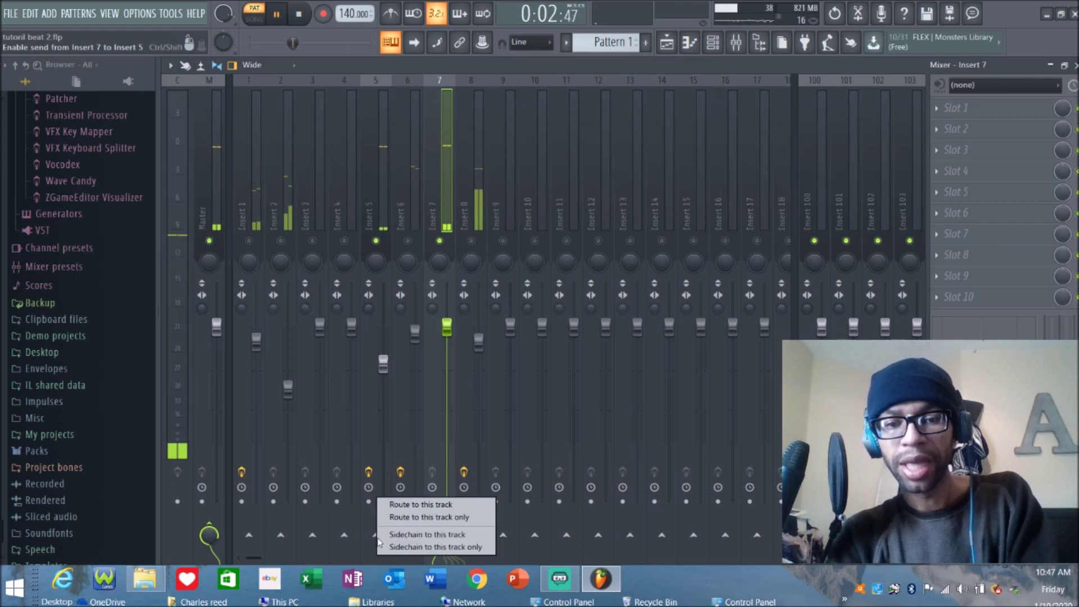
{"action": "left_click", "coordinate": [416, 535]}
{"action": "key", "text": "space"}
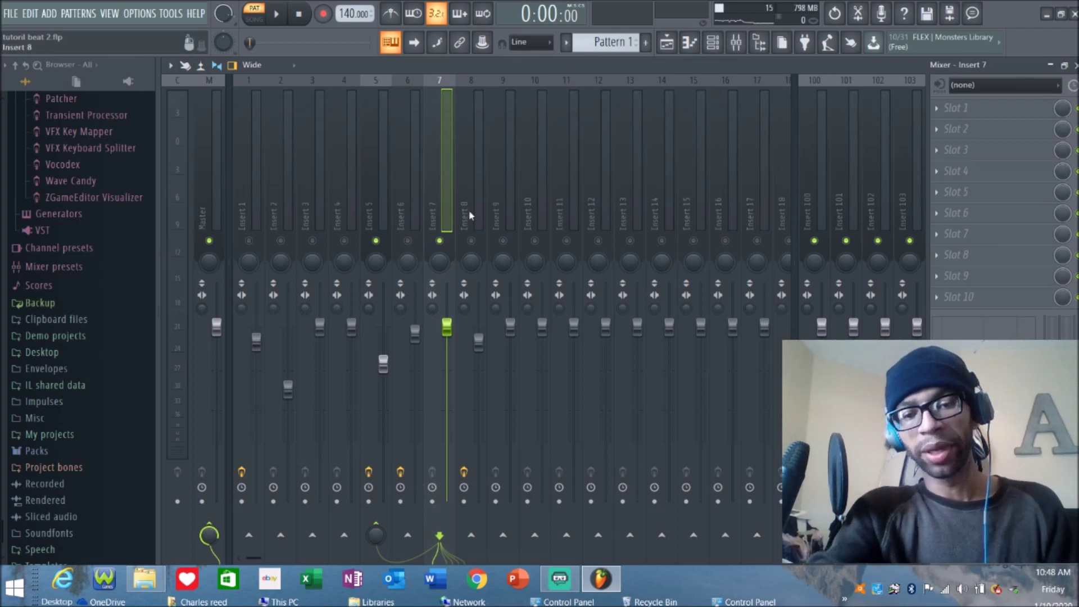
- On Insert 5, shift Fruity Fast Dist and Fruity parametric EQ 2 down one slot and load Fruity Limiter in Slot 1
{"action": "left_click", "coordinate": [370, 181]}
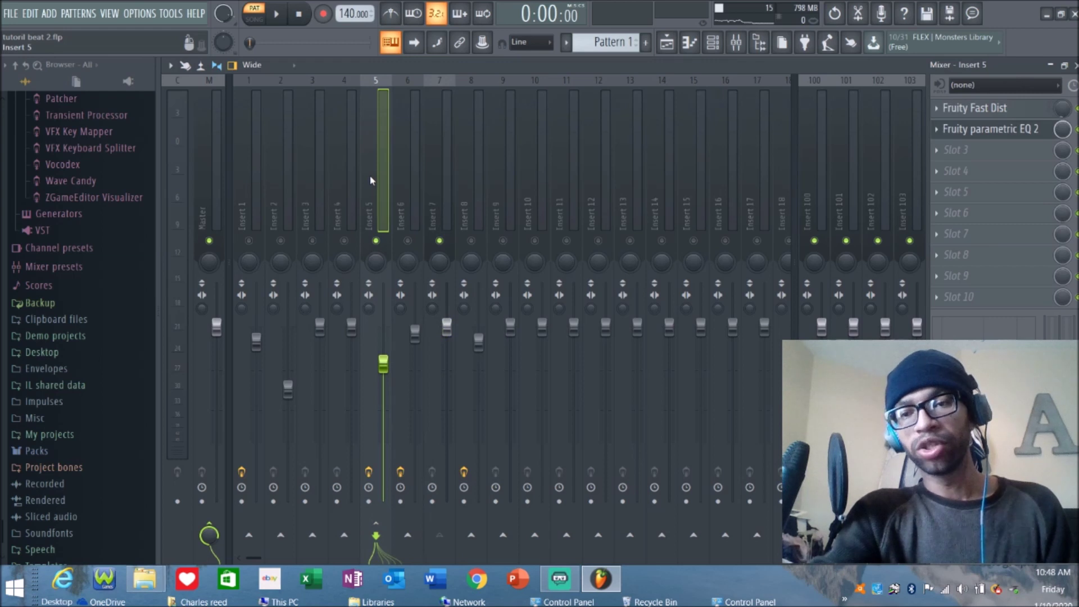
{"action": "left_click_drag", "start_coordinate": [1020, 137], "coordinate": [1020, 154]}
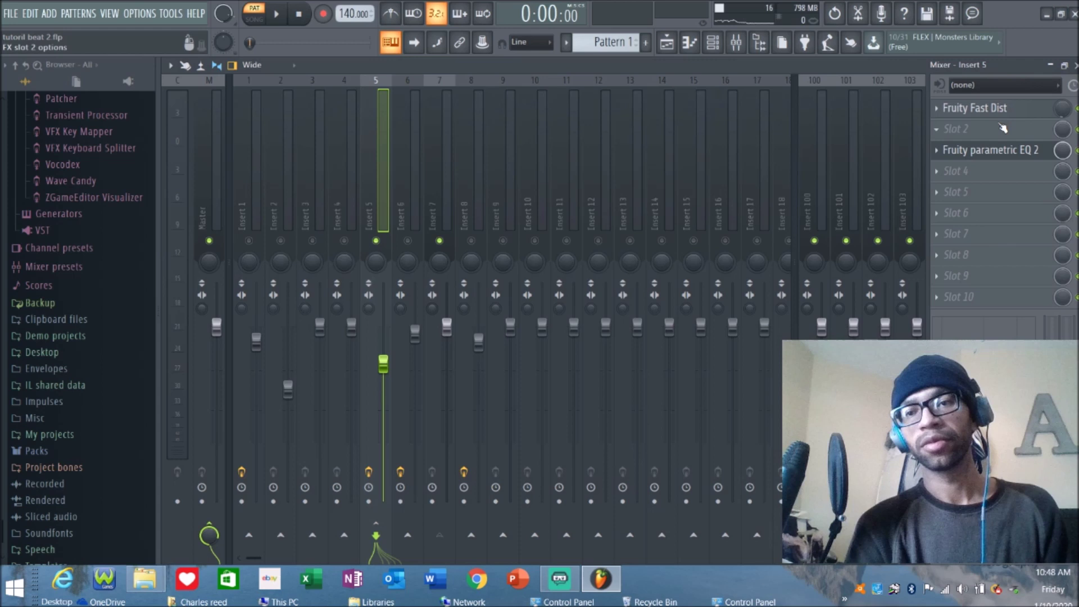
{"action": "scroll", "coordinate": [1004, 155], "scroll_direction": "up", "scroll_amount": 1}
{"action": "scroll", "coordinate": [1004, 134], "scroll_direction": "down", "scroll_amount": 1}
{"action": "scroll", "coordinate": [1004, 112], "scroll_direction": "down", "scroll_amount": 1}
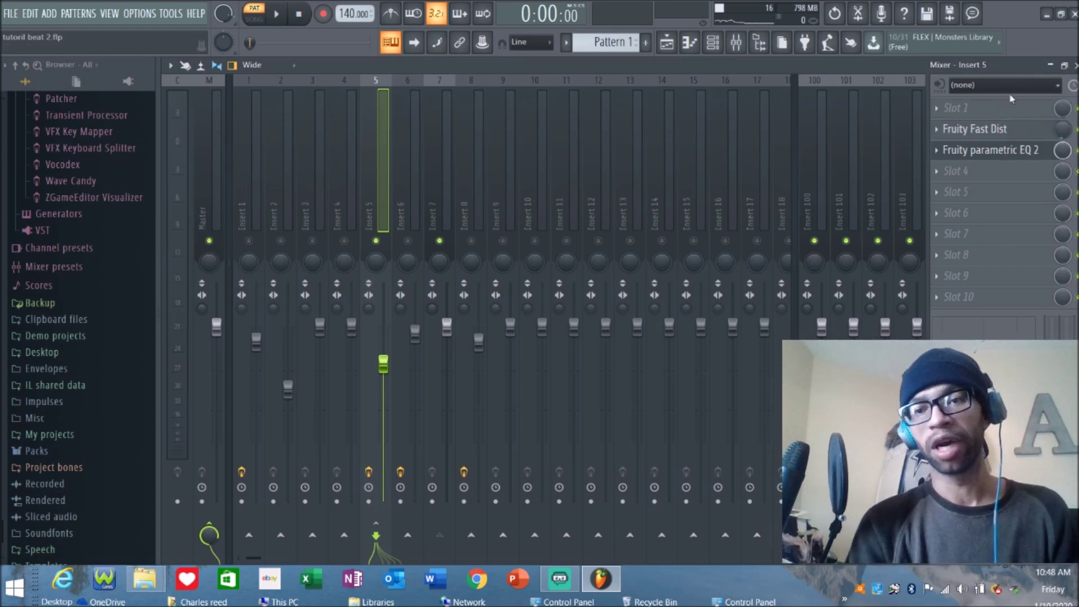
{"action": "left_click", "coordinate": [948, 112]}
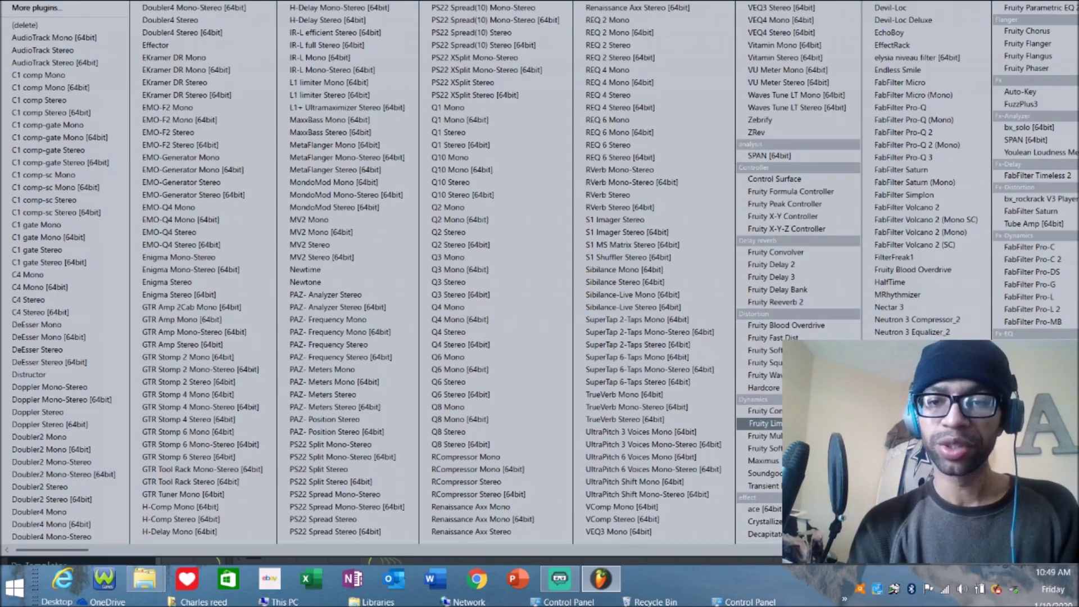
{"action": "left_click", "coordinate": [762, 424]}
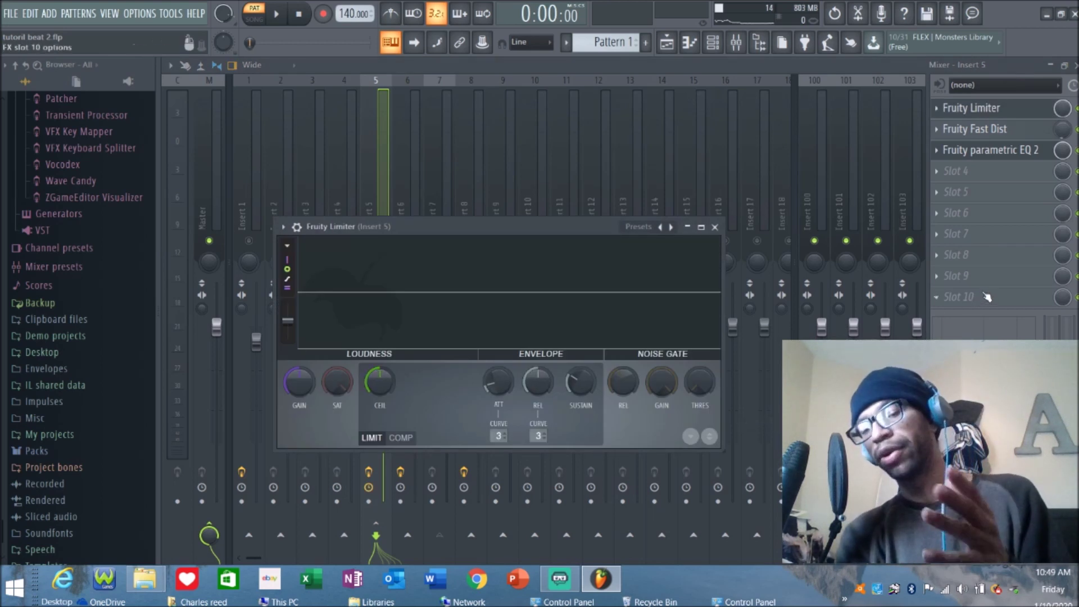
{"action": "left_click", "coordinate": [364, 153]}
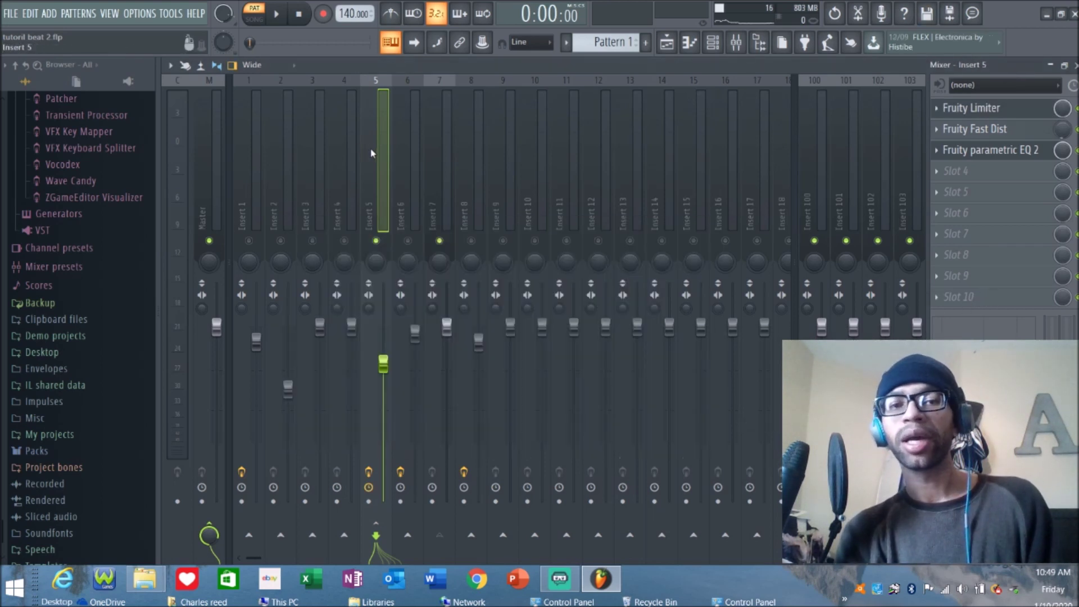
- With the pattern playing, switch Insert 5's Fruity Limiter to COMP mode and set its sidechain input to 1
{"action": "left_click", "coordinate": [282, 18]}
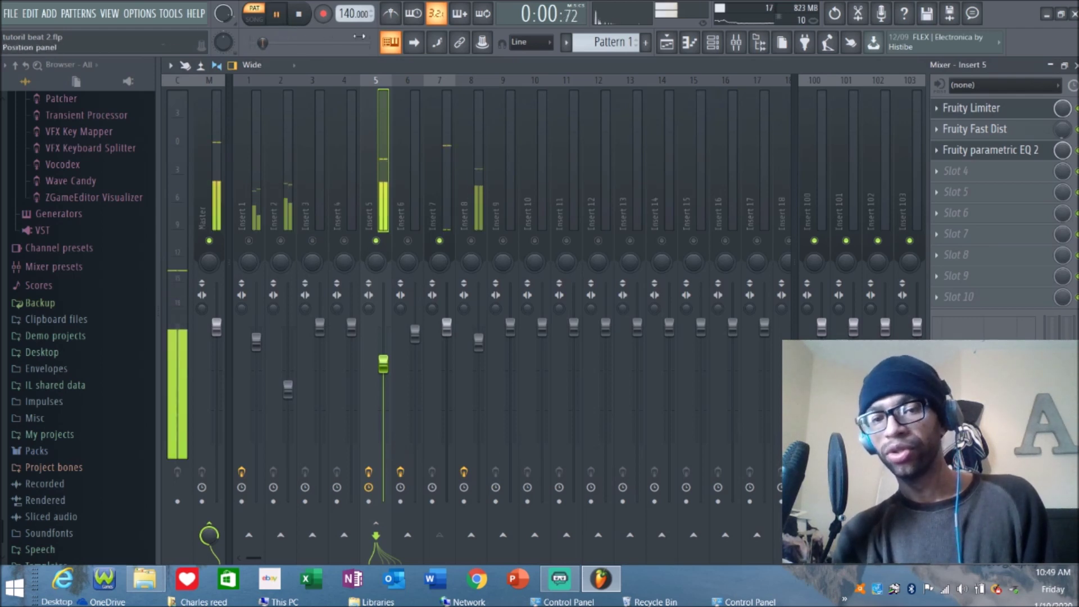
{"action": "left_click", "coordinate": [966, 110]}
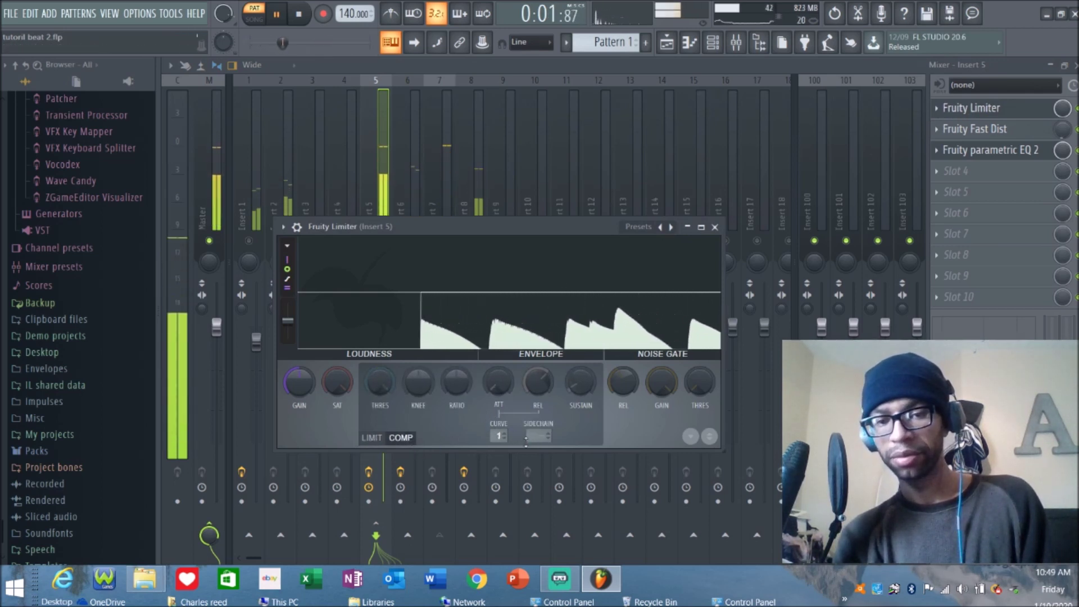
{"action": "left_click_drag", "start_coordinate": [540, 436], "coordinate": [540, 431]}
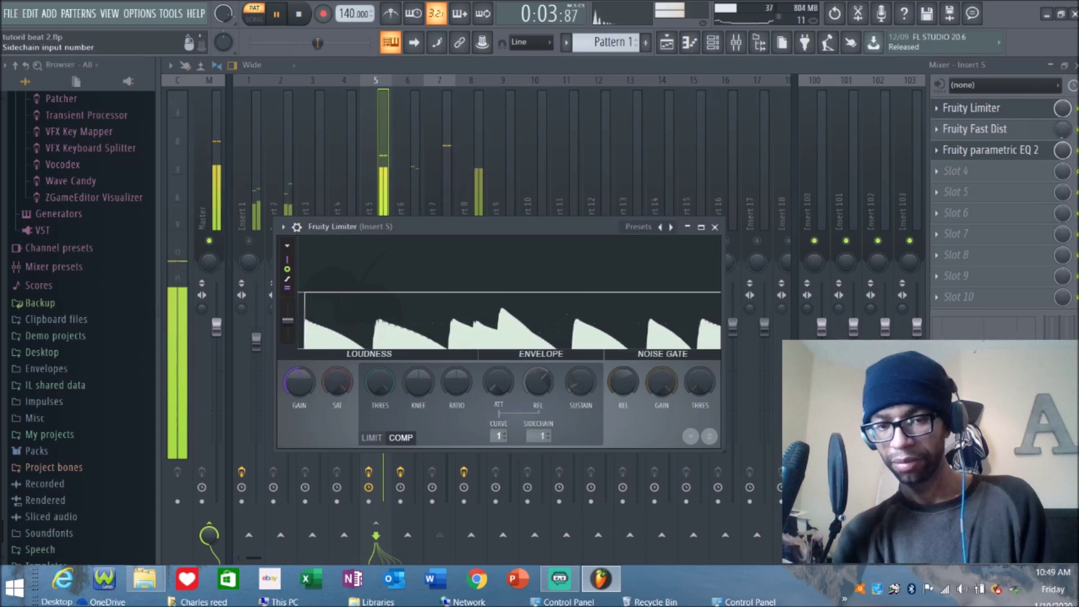
- Set the limiter's compression knee to 100%, lower its threshold and raise its ratio slightly
{"action": "left_click_drag", "start_coordinate": [417, 389], "coordinate": [417, 360]}
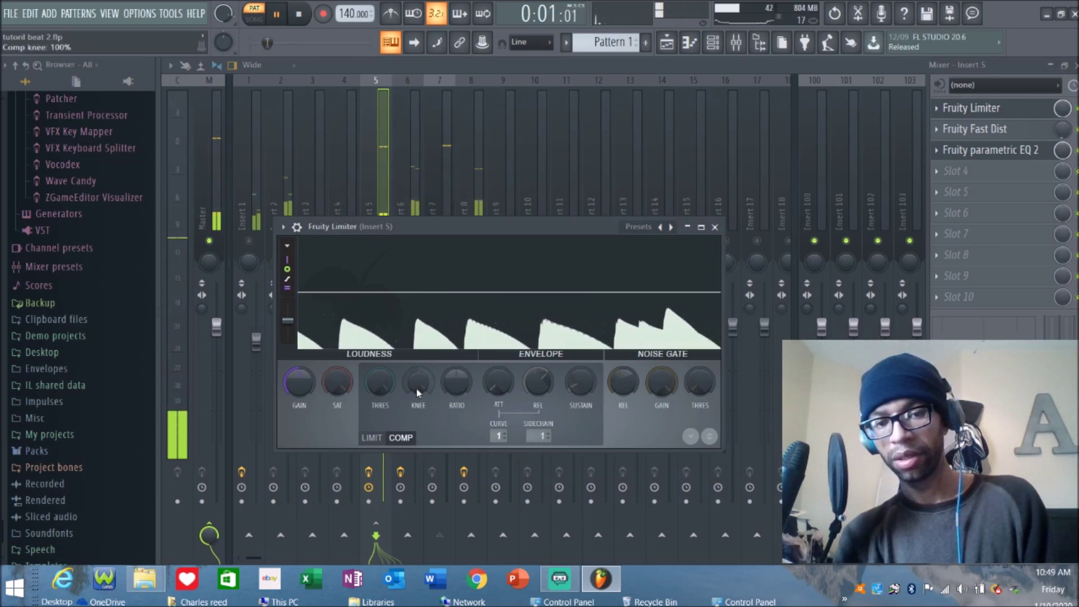
{"action": "mouse_move", "coordinate": [422, 392]}
{"action": "left_mouse_down"}
{"action": "mouse_move", "coordinate": [422, 430]}
{"action": "mouse_move", "coordinate": [423, 392]}
{"action": "left_mouse_up"}
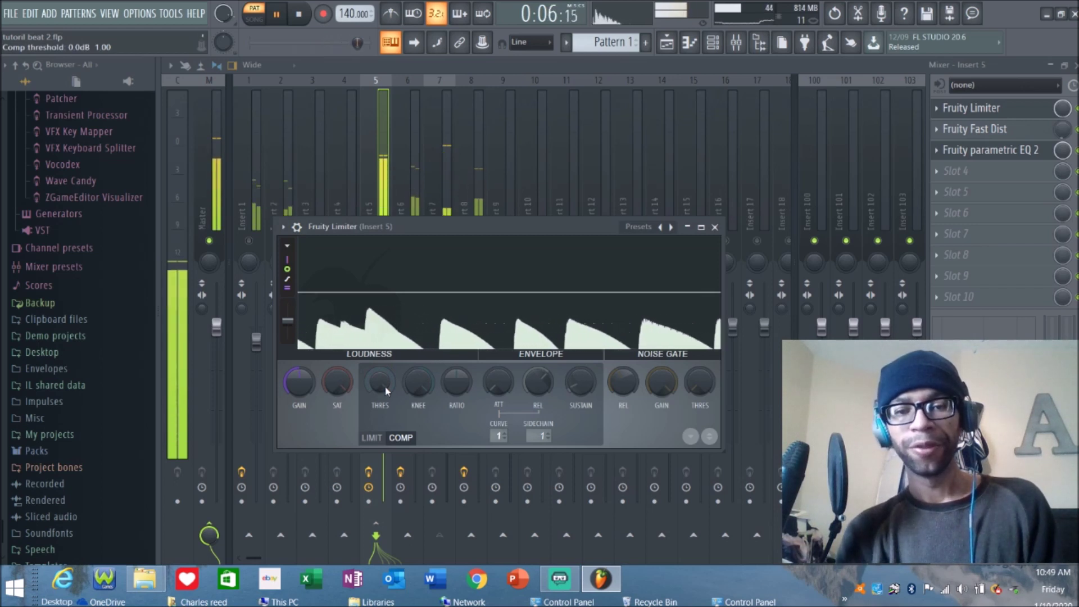
{"action": "left_click_drag", "start_coordinate": [386, 385], "coordinate": [386, 404]}
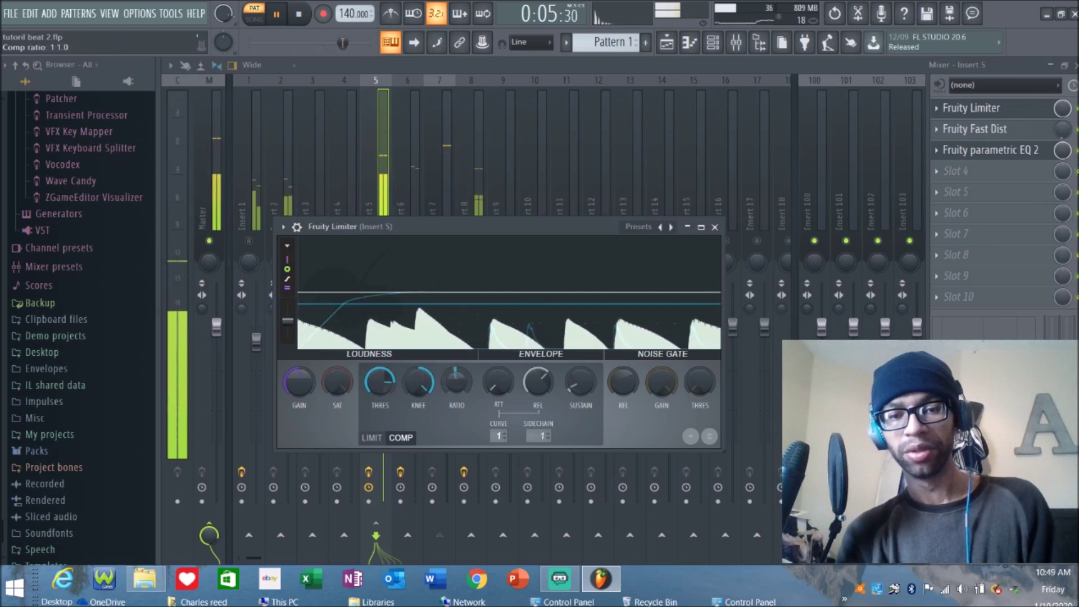
{"action": "left_click_drag", "start_coordinate": [458, 380], "coordinate": [457, 386]}
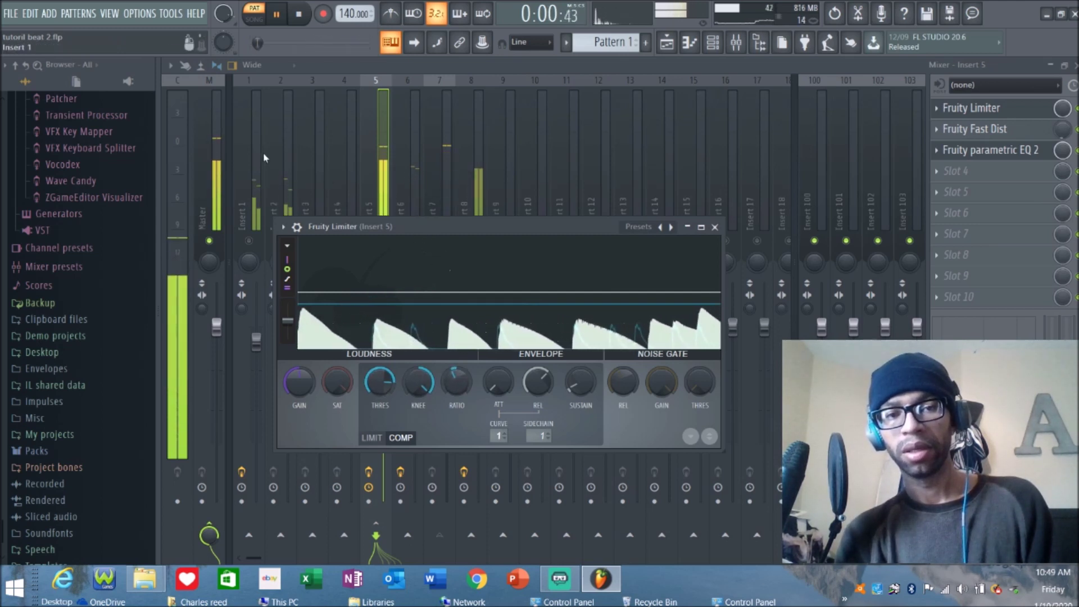
- Load Fruity soft clipper in Slot 1 of the Master track and raise its threshold to the maximum
{"action": "left_click", "coordinate": [203, 170]}
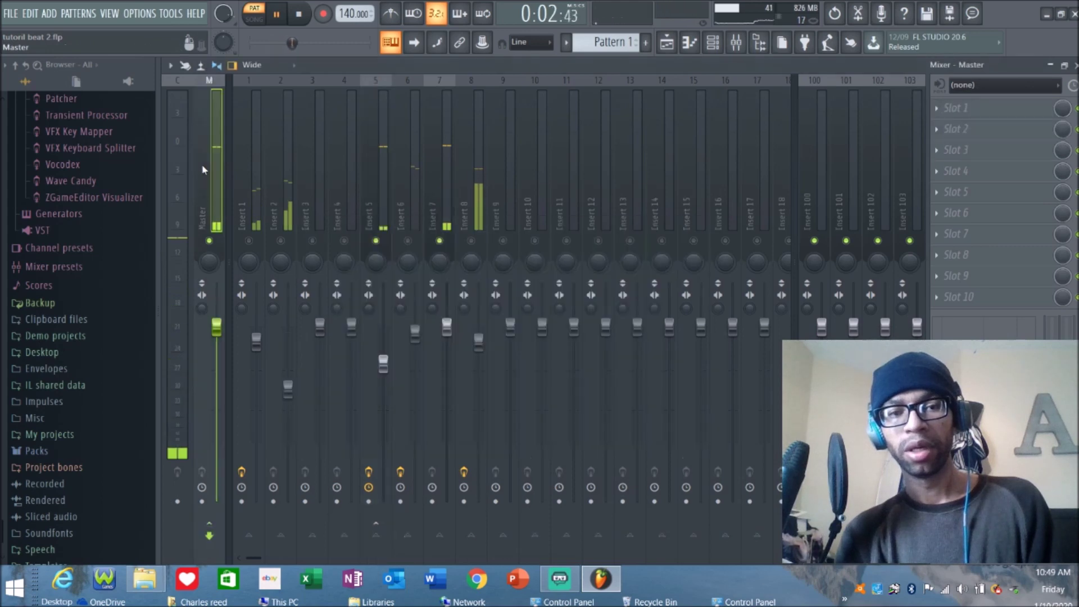
{"action": "left_click", "coordinate": [939, 108]}
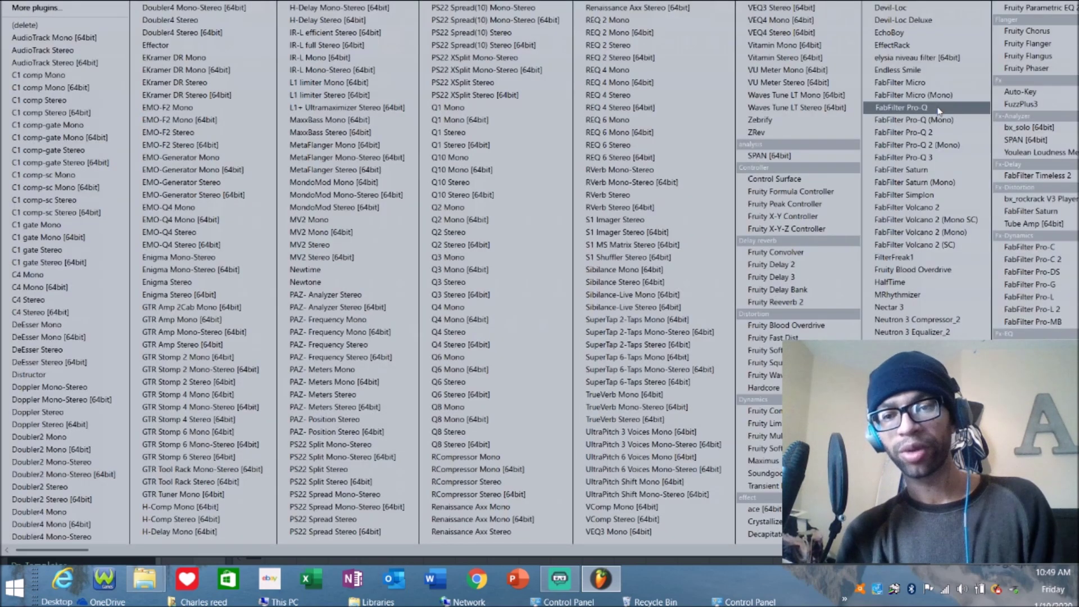
{"action": "left_click", "coordinate": [827, 350]}
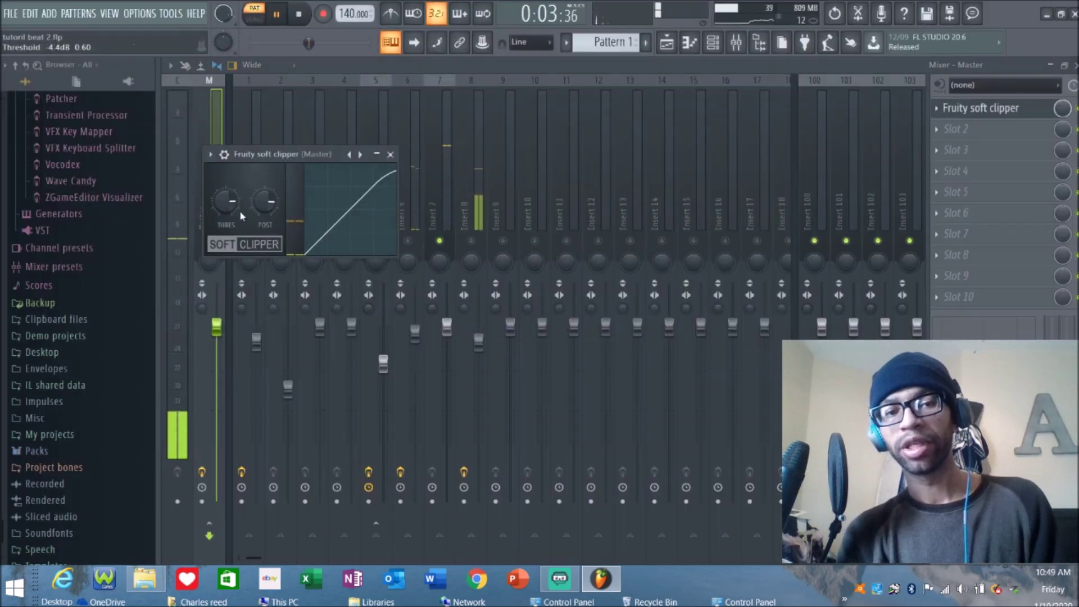
{"action": "scroll", "coordinate": [236, 207], "scroll_direction": "up", "scroll_amount": 8}
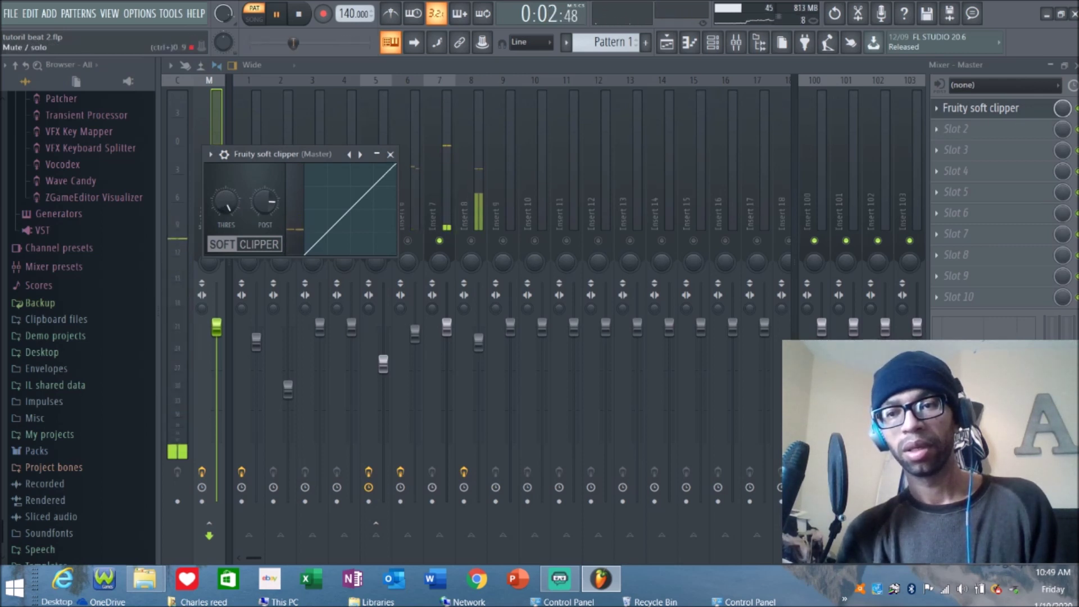
{"action": "left_click", "coordinate": [1077, 108]}
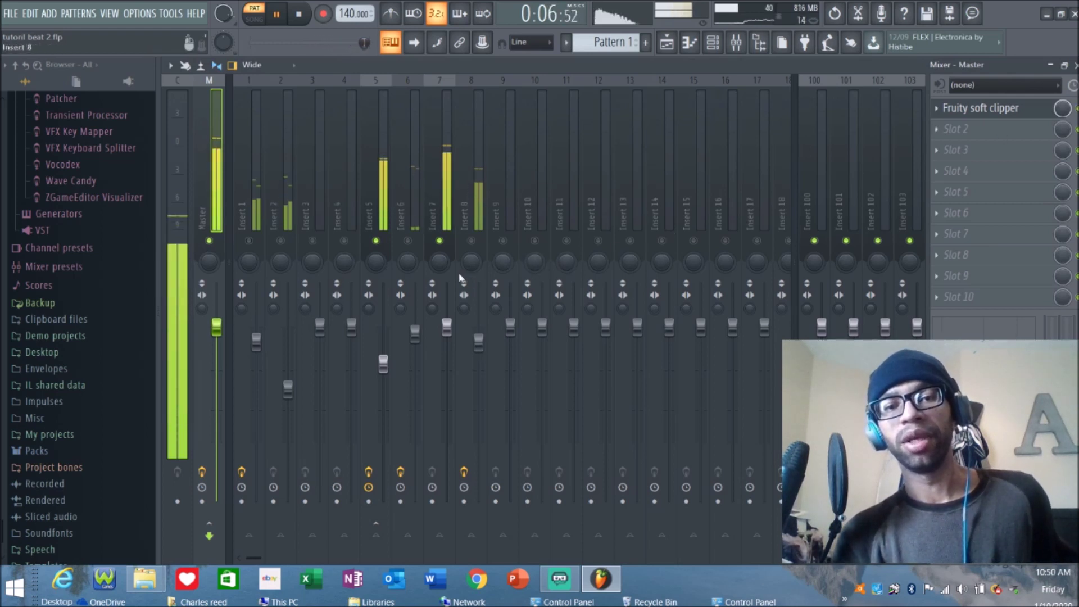
- Unmute Insert 1, Insert 2, Insert 8 and Insert 6 to hear the full mix, and stop playback
{"action": "left_click", "coordinate": [248, 240]}
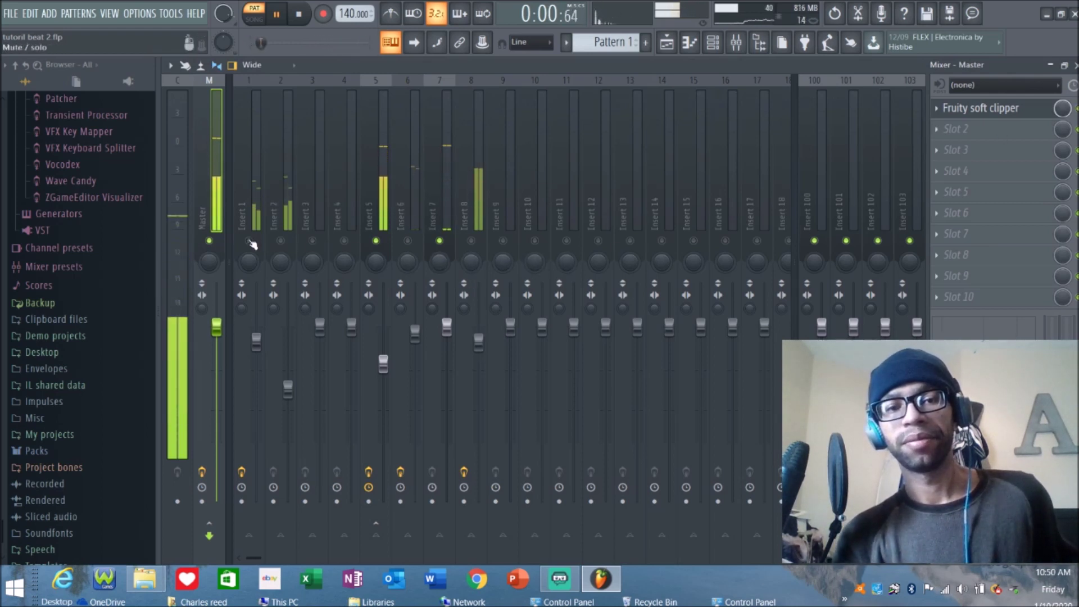
{"action": "left_click", "coordinate": [282, 241]}
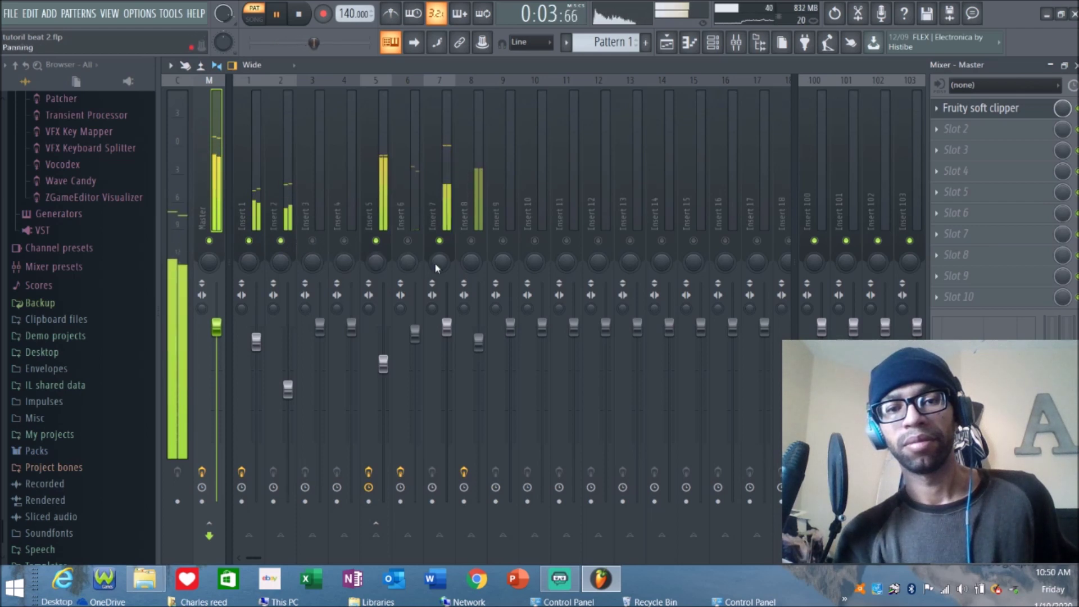
{"action": "left_click", "coordinate": [471, 241]}
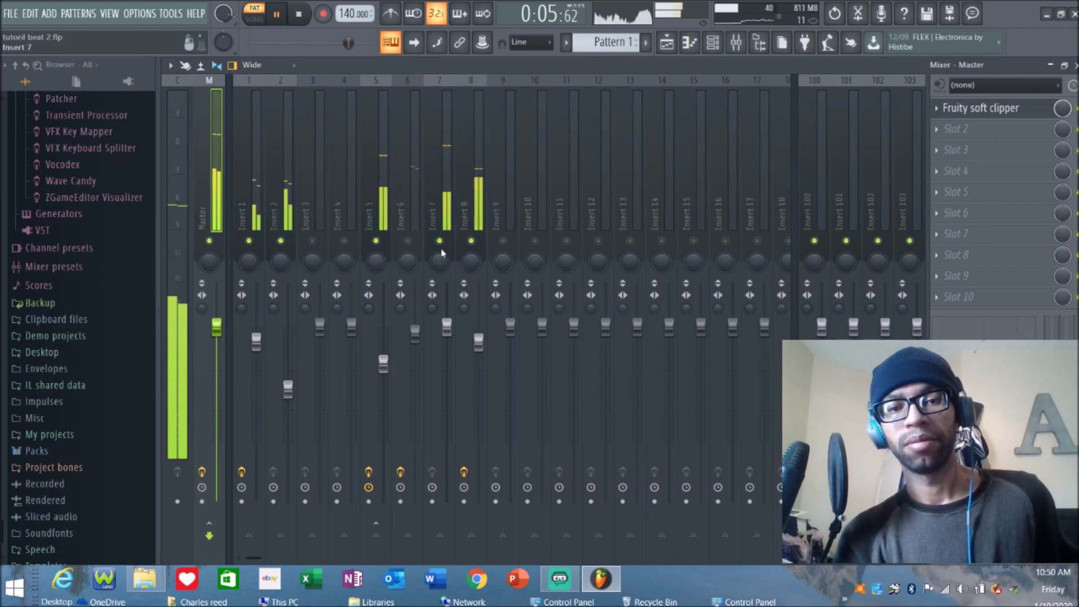
{"action": "left_click", "coordinate": [408, 241]}
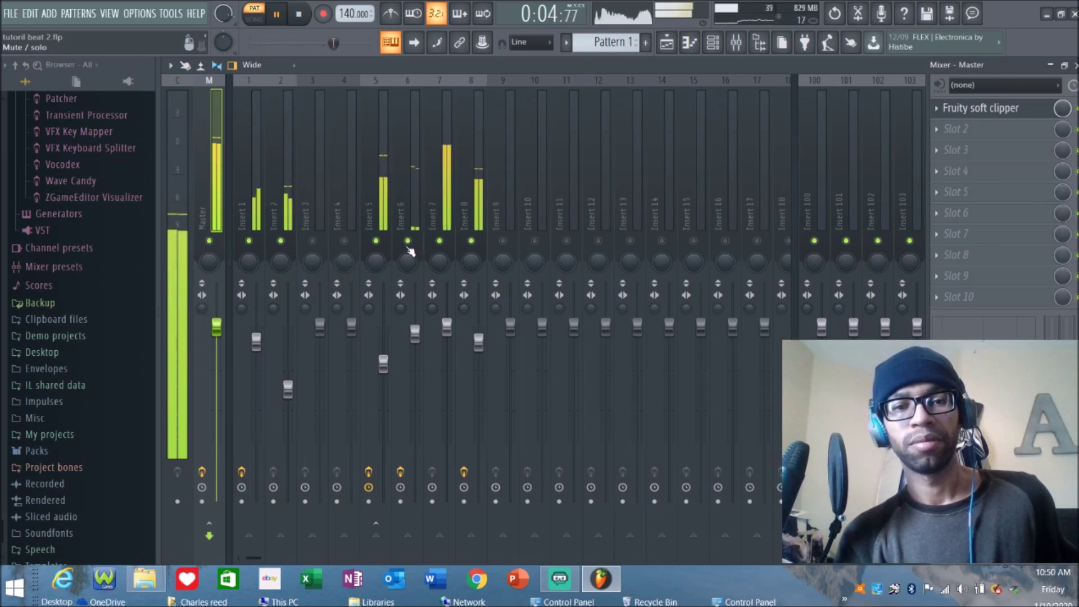
{"action": "left_click", "coordinate": [301, 17]}
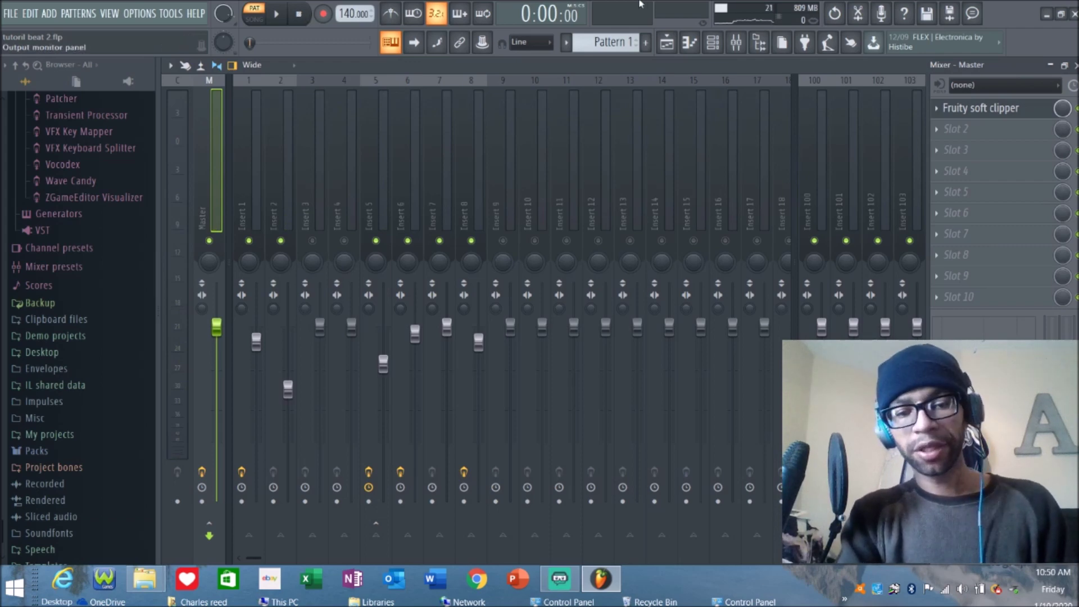
- Switch to File Explorer and browse the samples in the Perc folder of the Simon Servida Capital Drum Kit WAV
{"action": "mouse_move", "coordinate": [161, 586]}
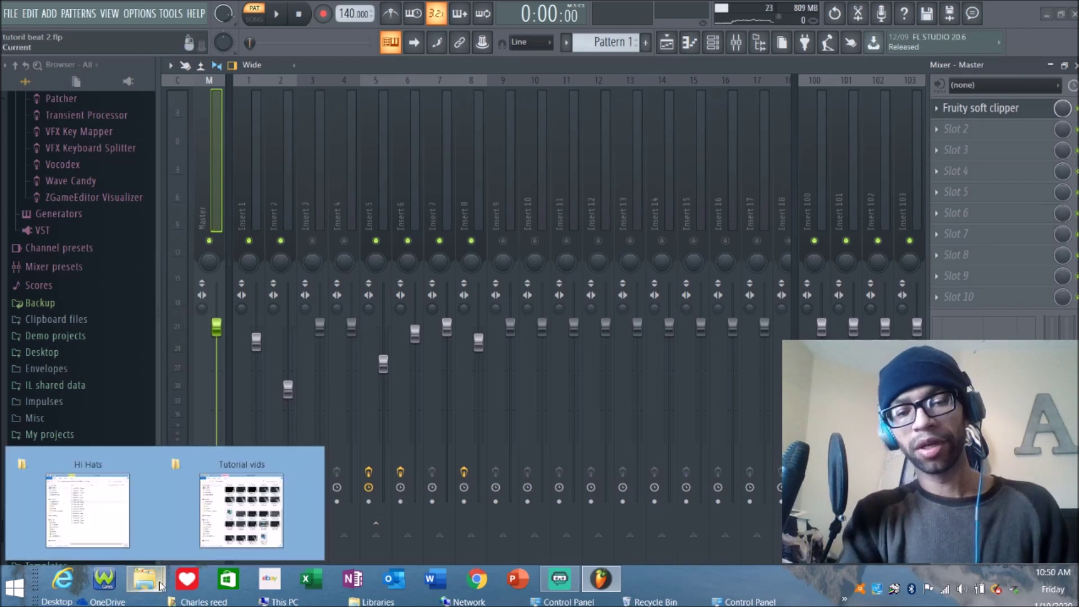
{"action": "left_click", "coordinate": [146, 502]}
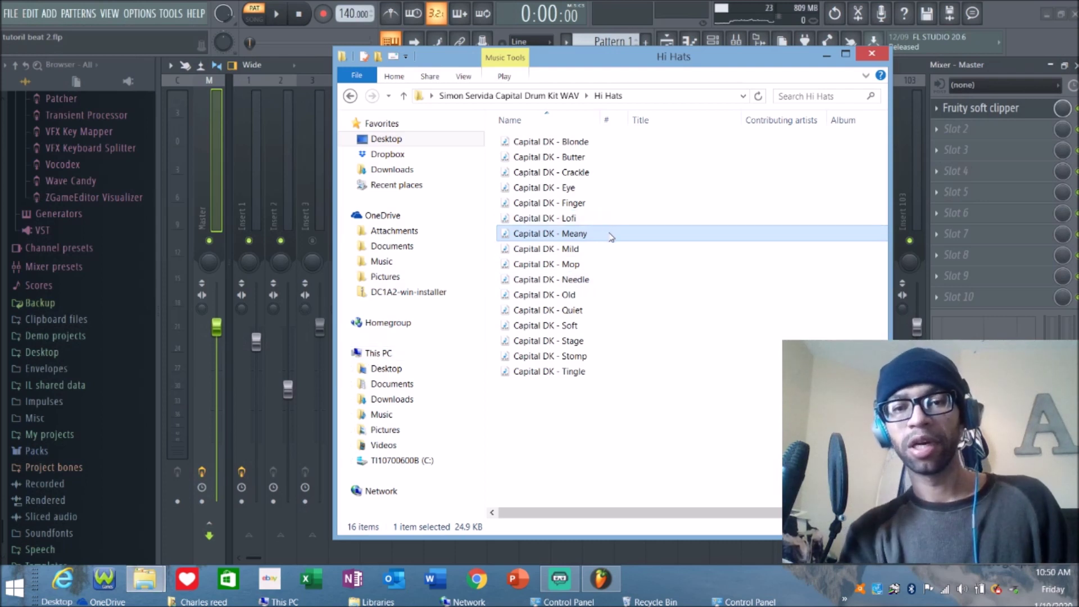
{"action": "left_click", "coordinate": [351, 96]}
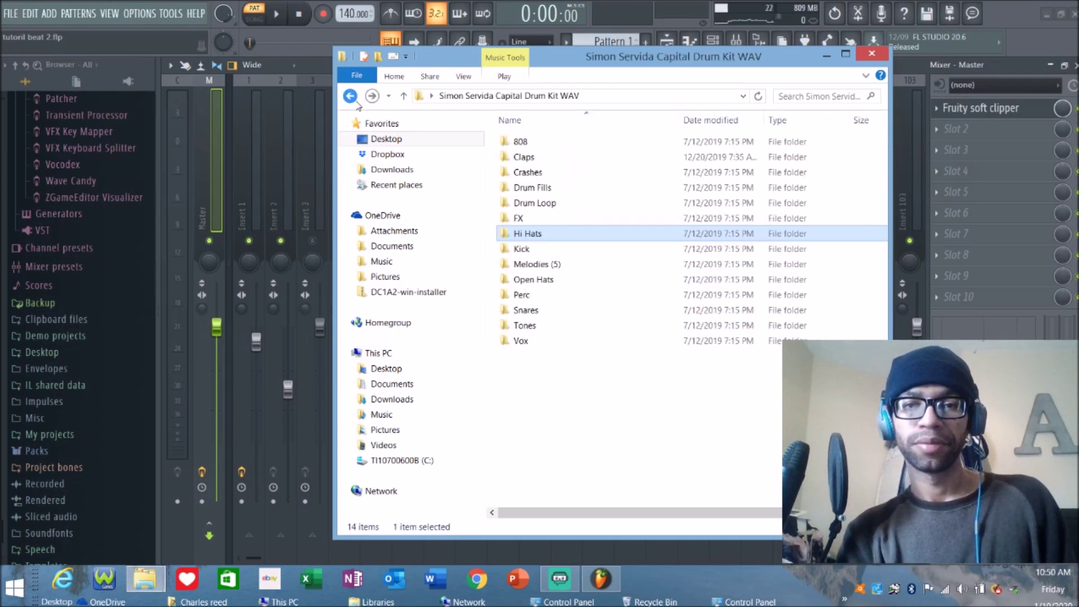
{"action": "double_click", "coordinate": [552, 298]}
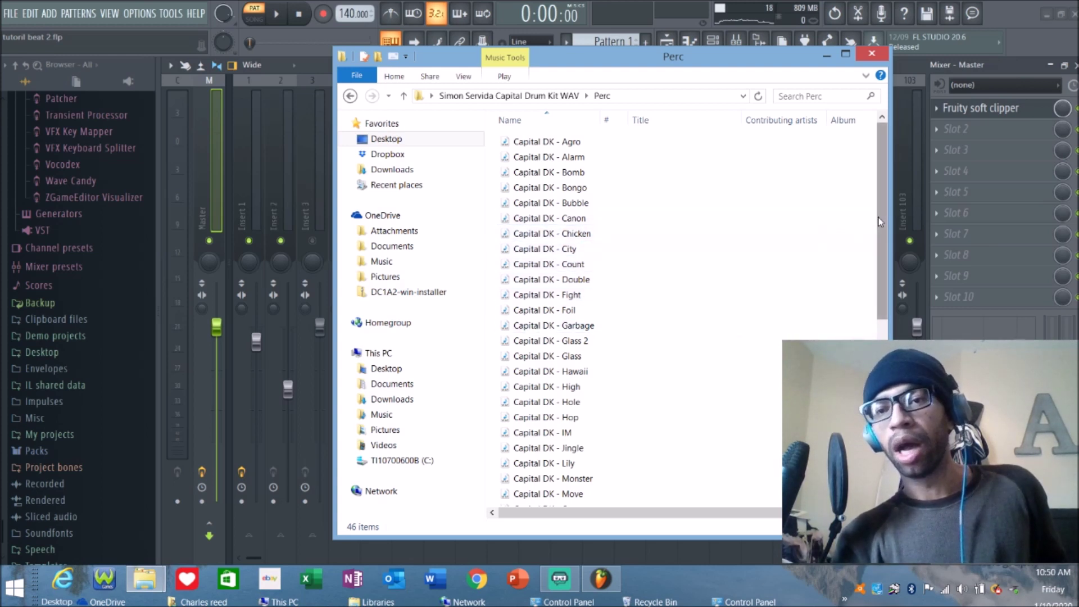
{"action": "left_click_drag", "start_coordinate": [881, 224], "coordinate": [878, 235]}
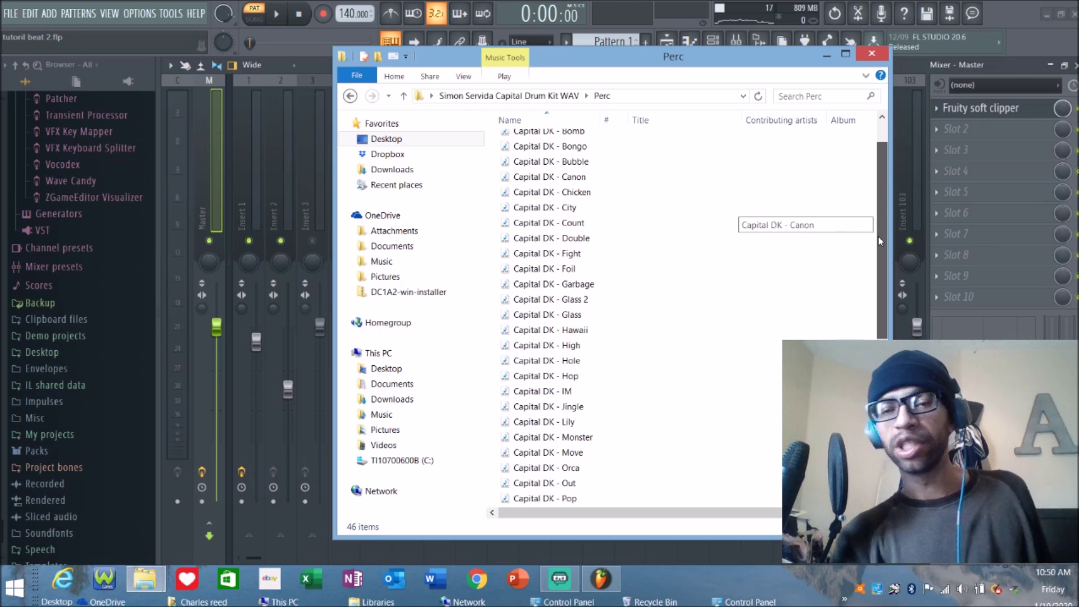
{"action": "left_click_drag", "start_coordinate": [882, 236], "coordinate": [855, 376]}
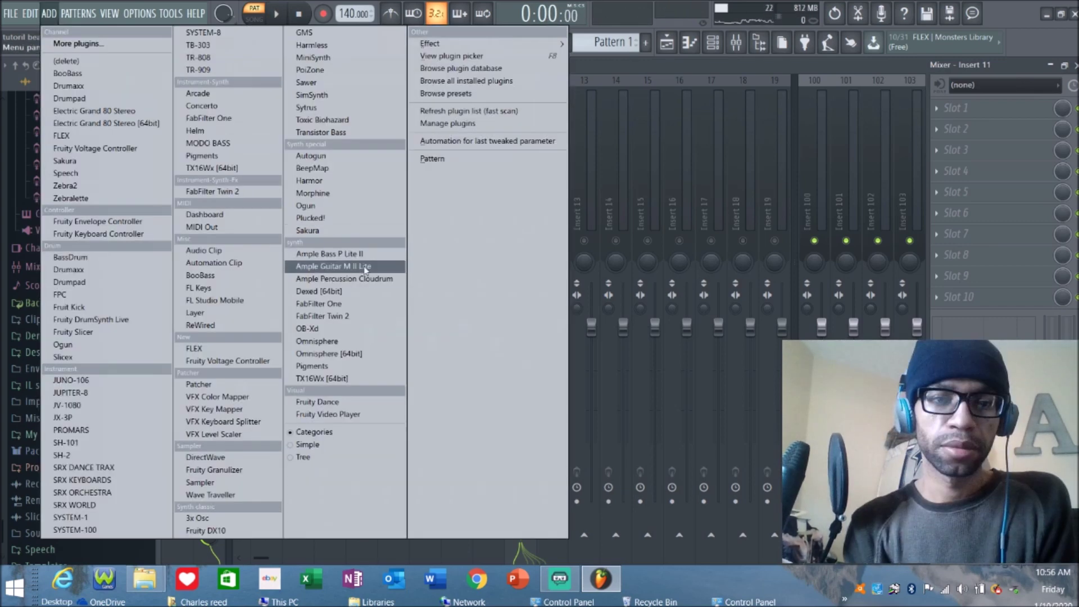
- Add another Omnisphere instrument, search its patches for "flute" and load Call of the Ancients
{"action": "left_click", "coordinate": [371, 339]}
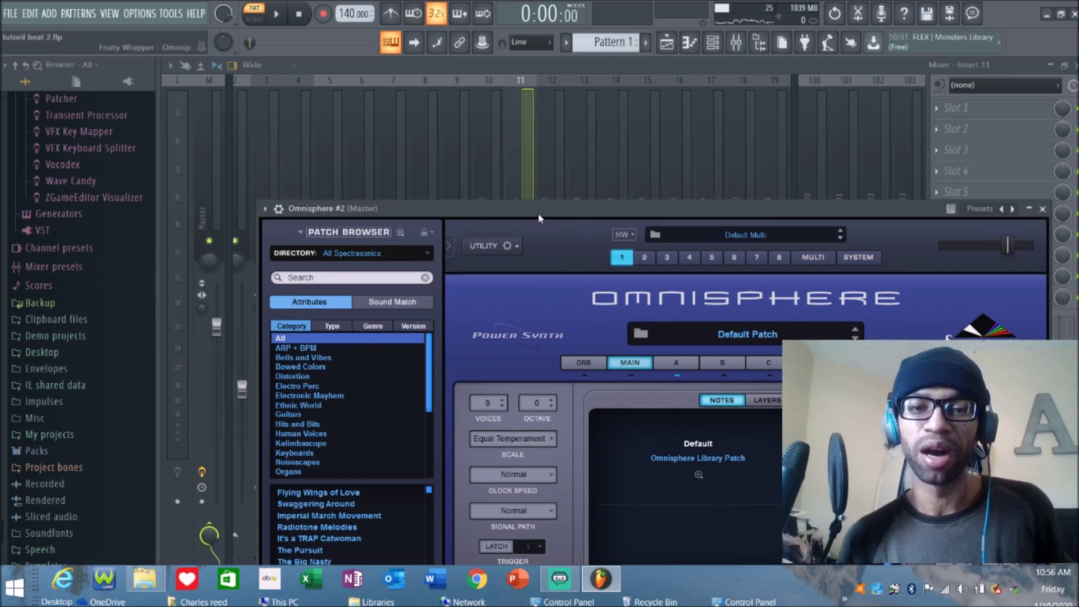
{"action": "left_click_drag", "start_coordinate": [539, 216], "coordinate": [525, 124]}
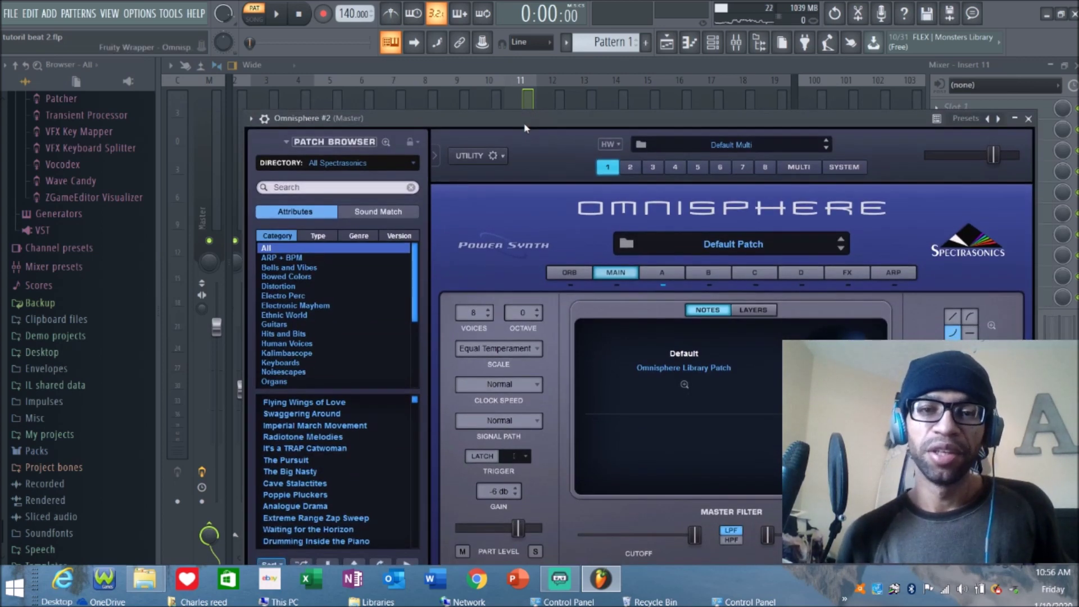
{"action": "key", "text": "Down"}
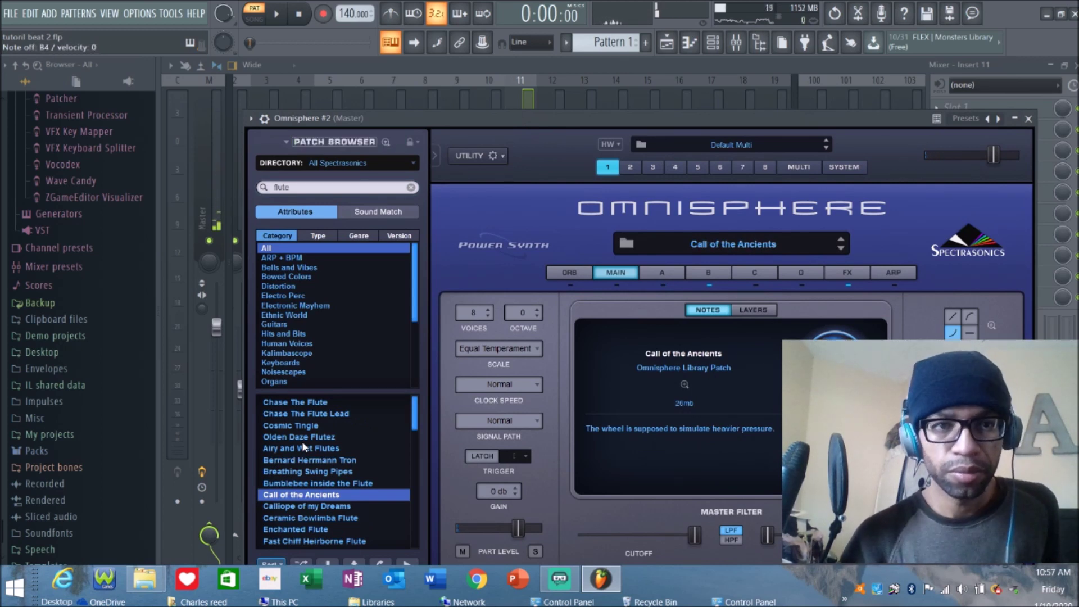
- Play the pattern, switch the flute instrument's patch to Calliope of my Dreams, and stop playback
{"action": "left_click", "coordinate": [280, 16]}
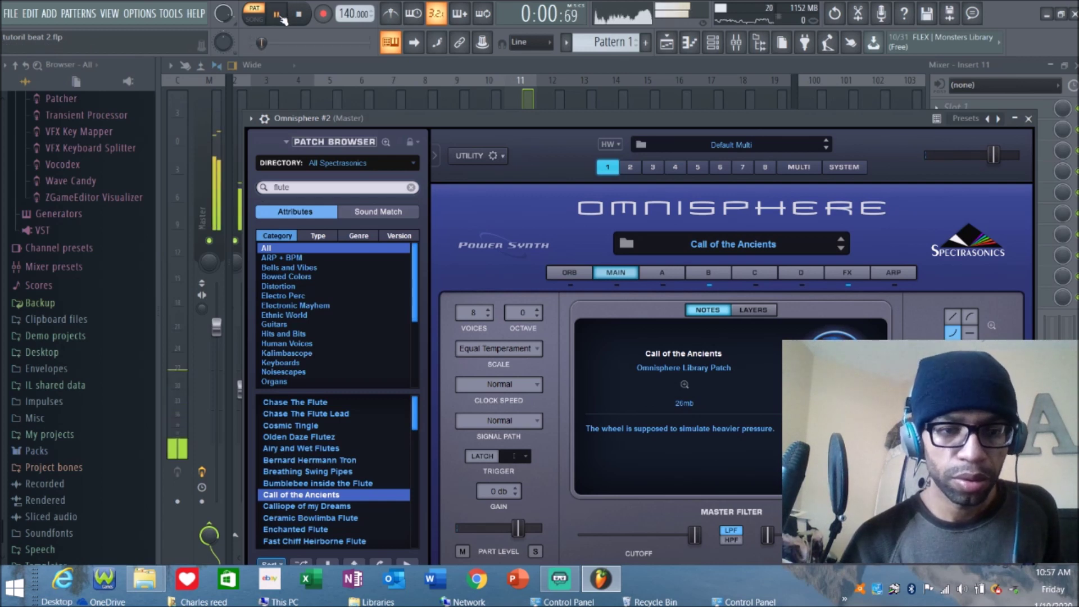
{"action": "key", "text": "Down"}
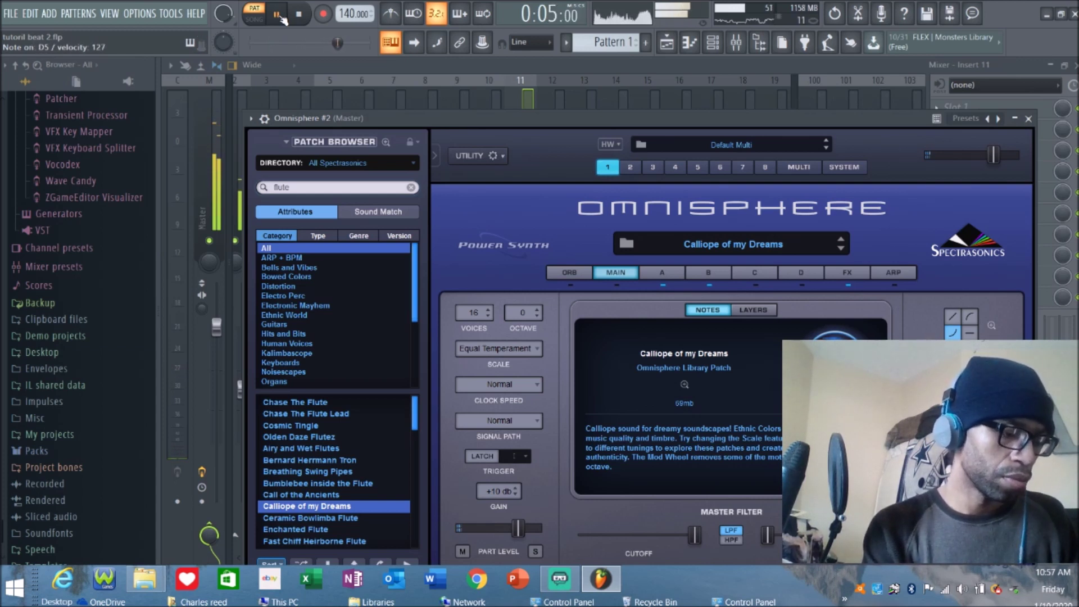
{"action": "left_click", "coordinate": [306, 18]}
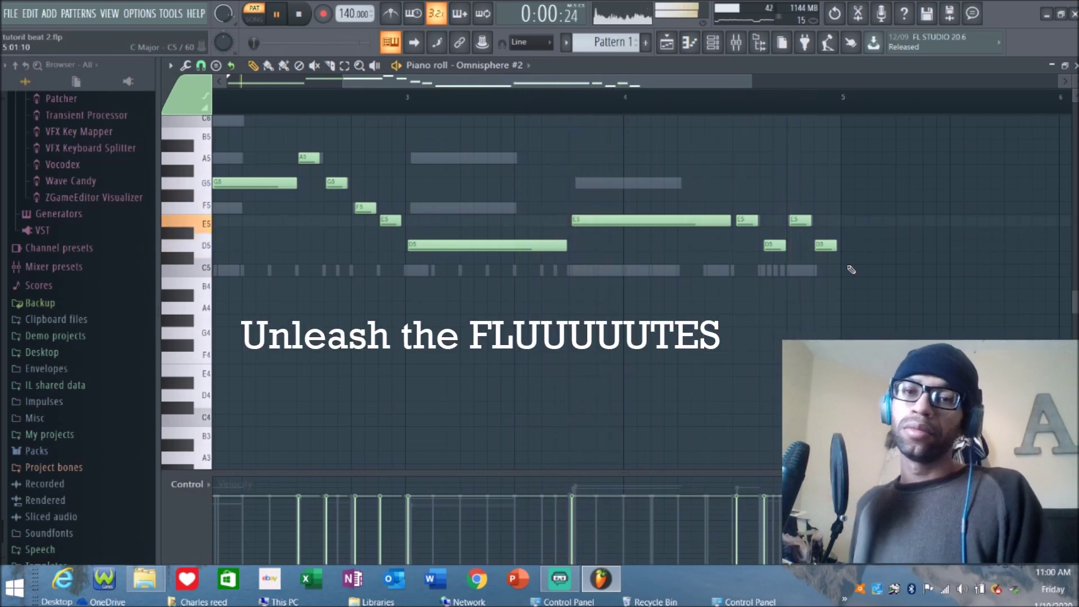
- Listen to the pattern with the flute melody while reviewing the channel rack and the mixer, and stop playback
{"action": "key", "text": "space"}
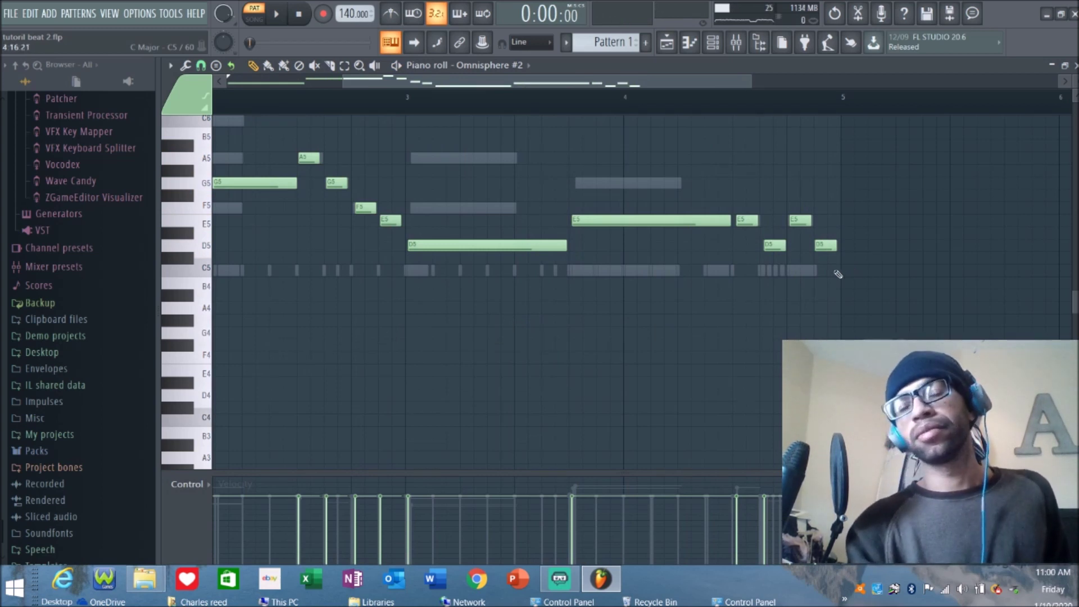
{"action": "left_click", "coordinate": [713, 42]}
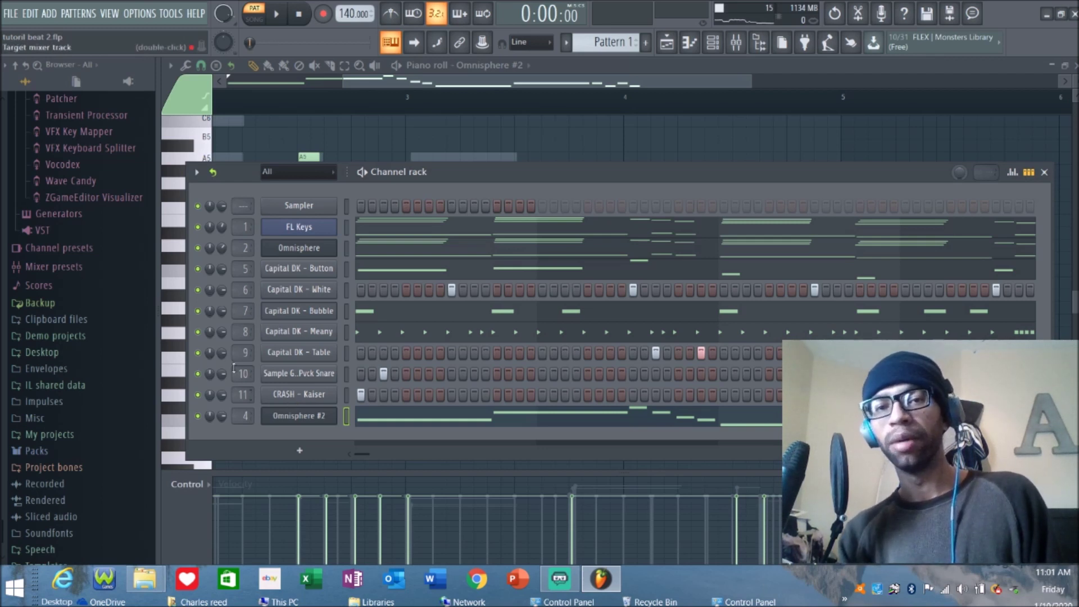
{"action": "key", "text": "space"}
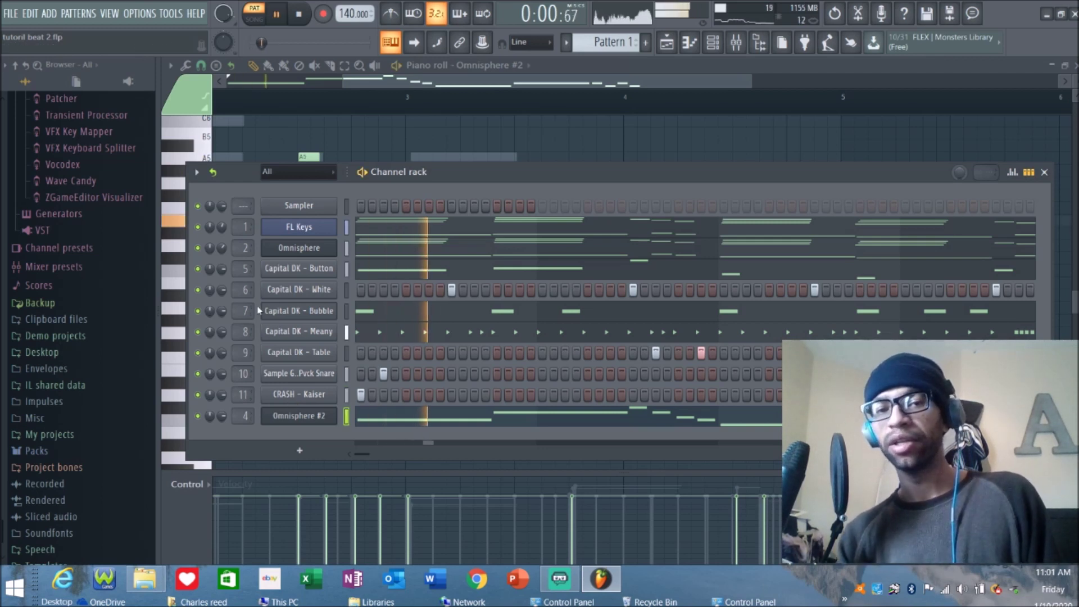
{"action": "key", "text": "space"}
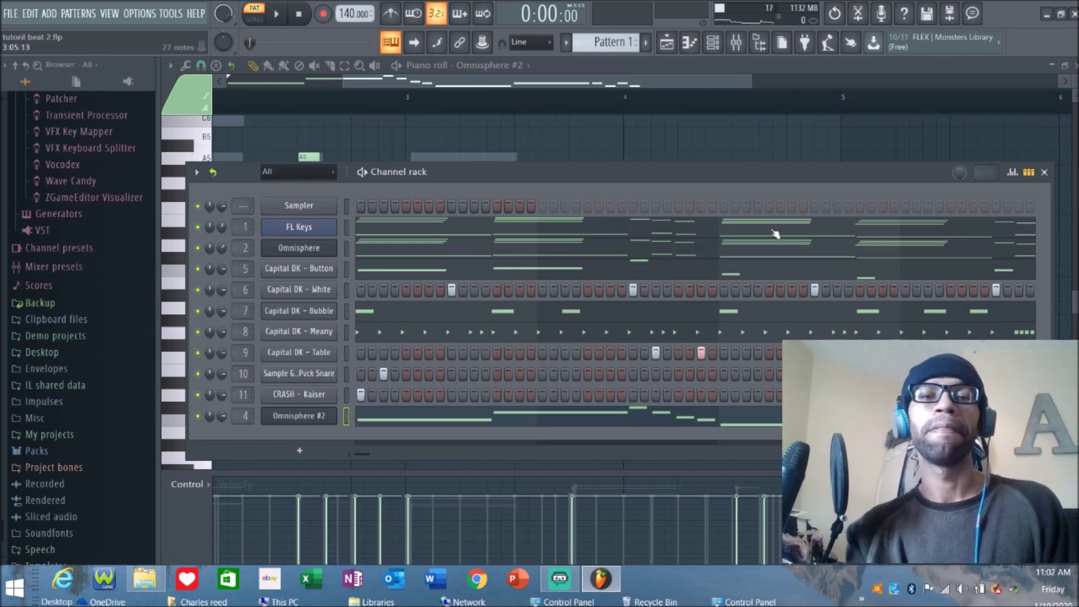
{"action": "key", "text": "space"}
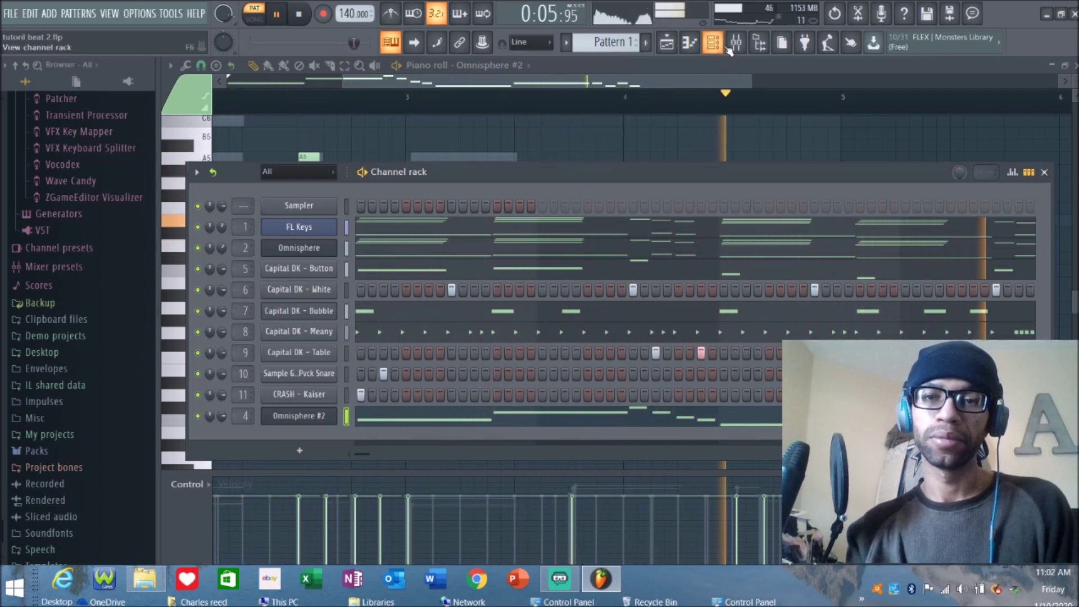
{"action": "key", "text": "F9"}
{"action": "left_click", "coordinate": [304, 20]}
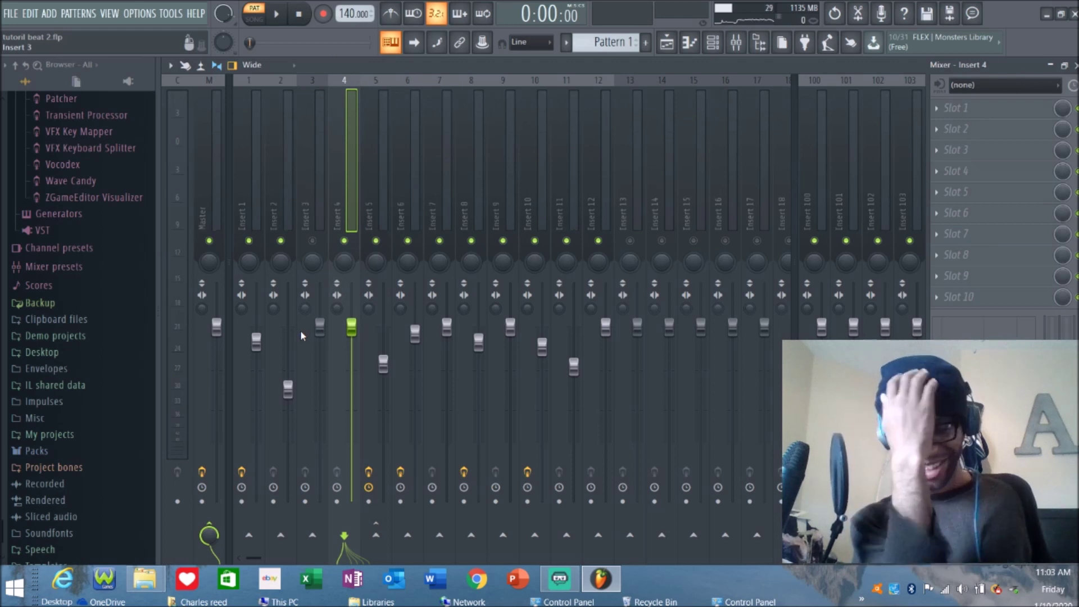
- Select Insert 3 in the mixer and start adding another instrument channel in the channel rack
{"action": "left_click", "coordinate": [301, 147]}
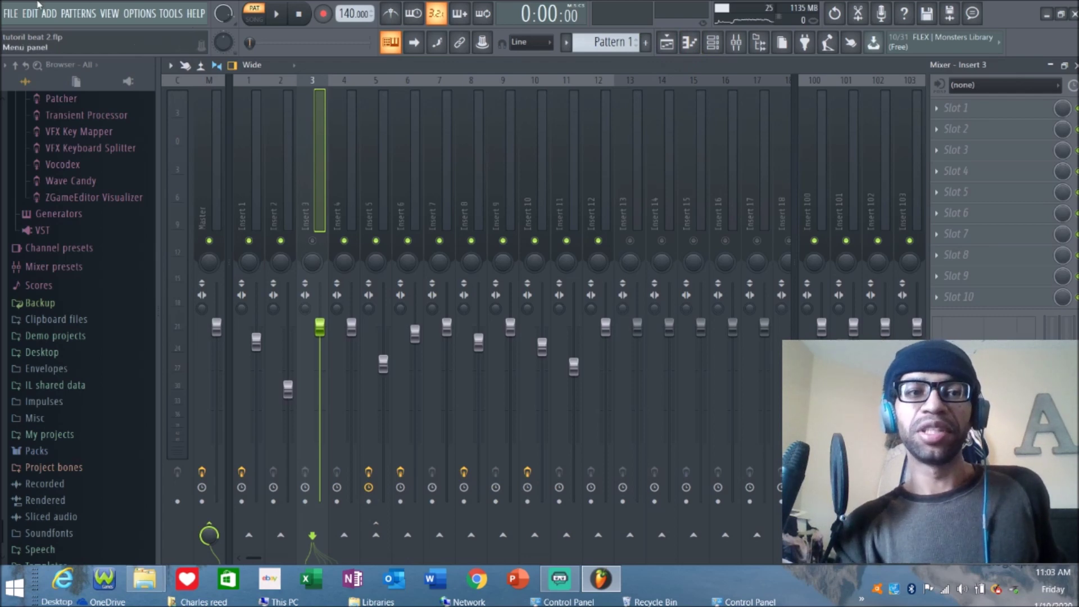
{"action": "left_click", "coordinate": [50, 14]}
{"action": "mouse_move", "coordinate": [78, 13]}
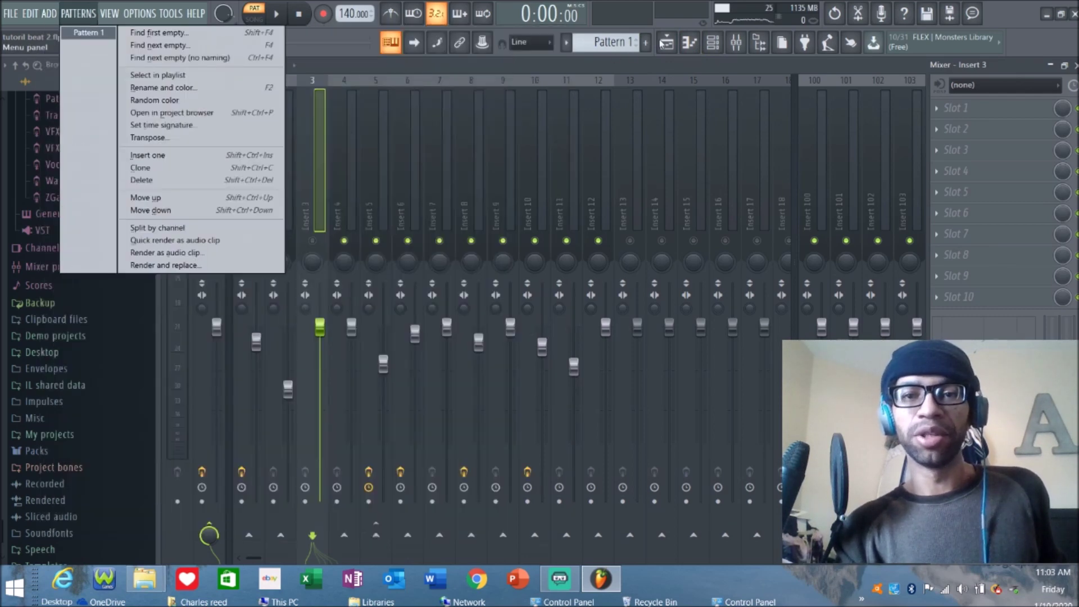
{"action": "left_click", "coordinate": [713, 44]}
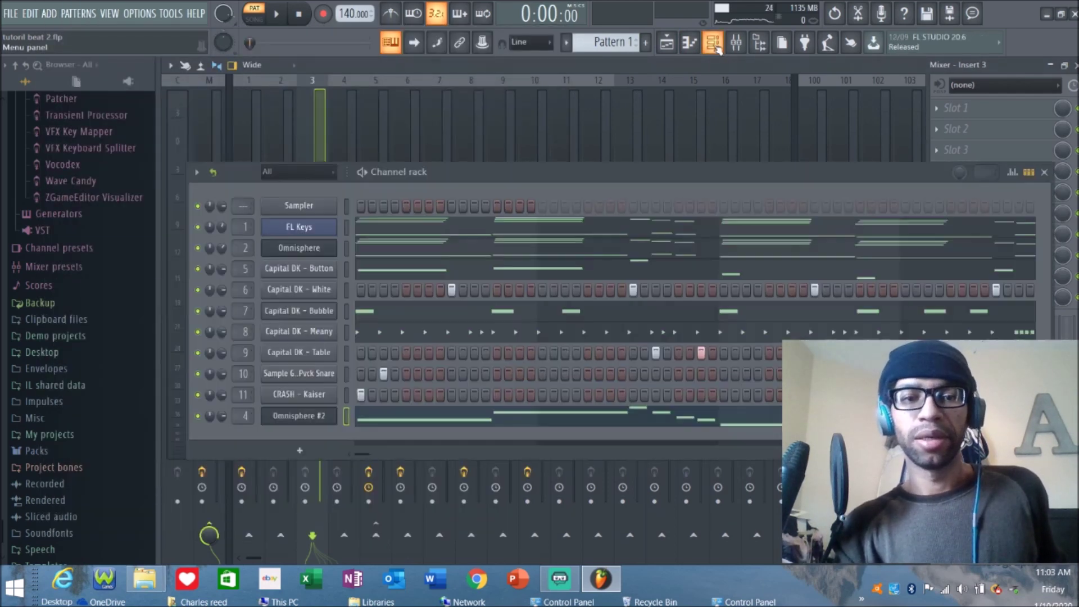
{"action": "left_click", "coordinate": [300, 450]}
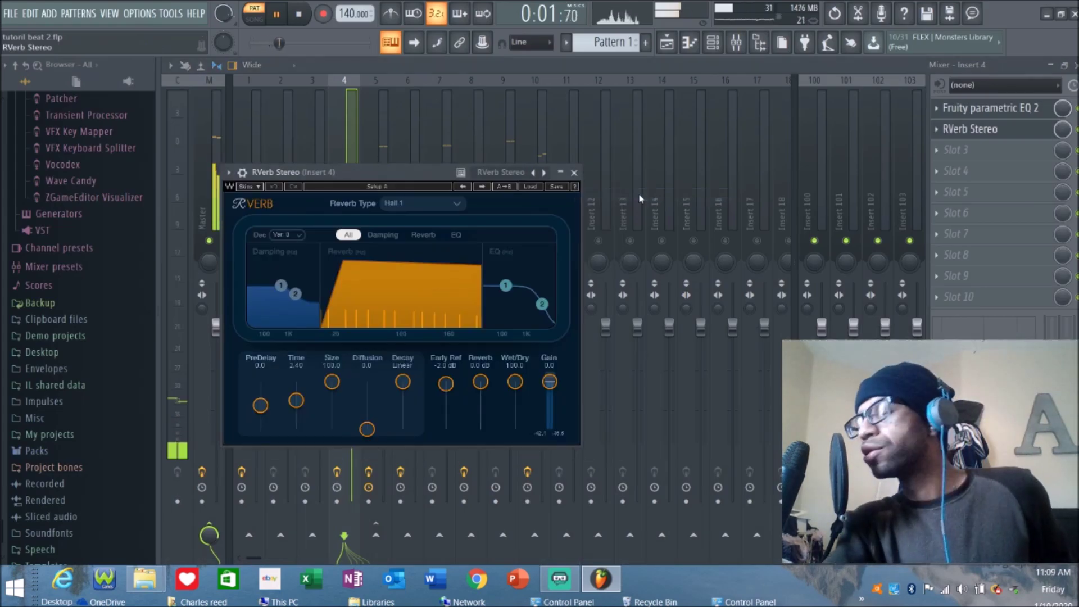
- Load the Singing Guitar preset in RVerb Stereo on Insert 4 and play the pattern to hear it
{"action": "key", "text": "space"}
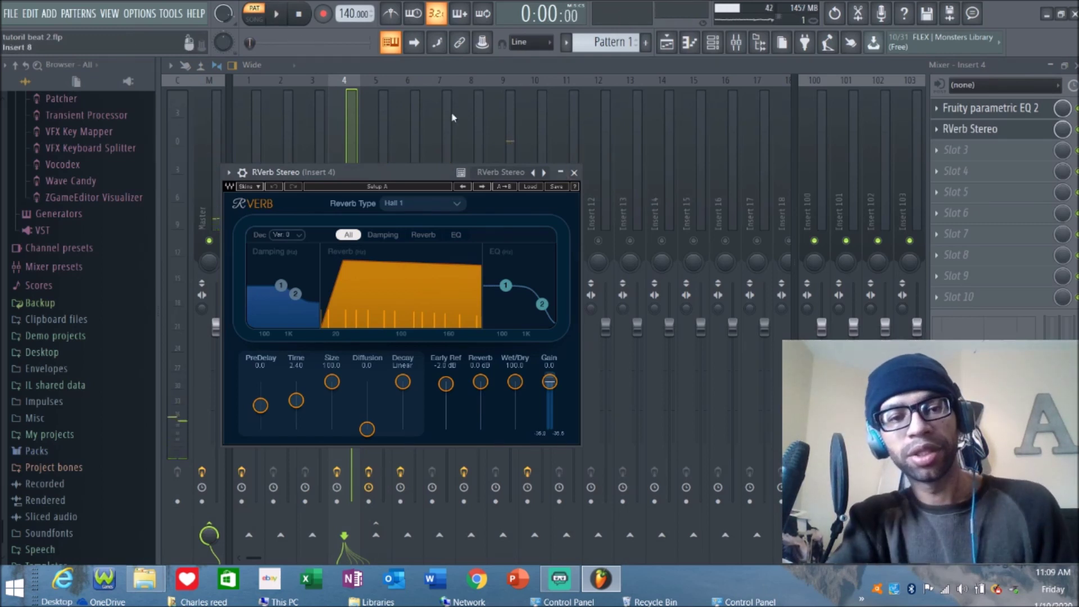
{"action": "left_click", "coordinate": [229, 173]}
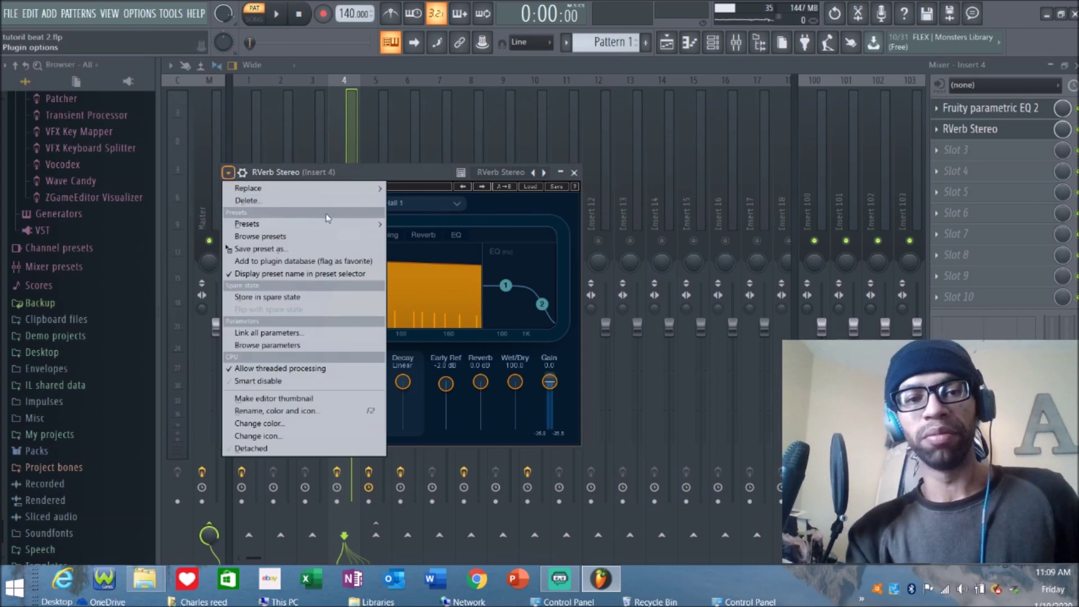
{"action": "mouse_move", "coordinate": [331, 222]}
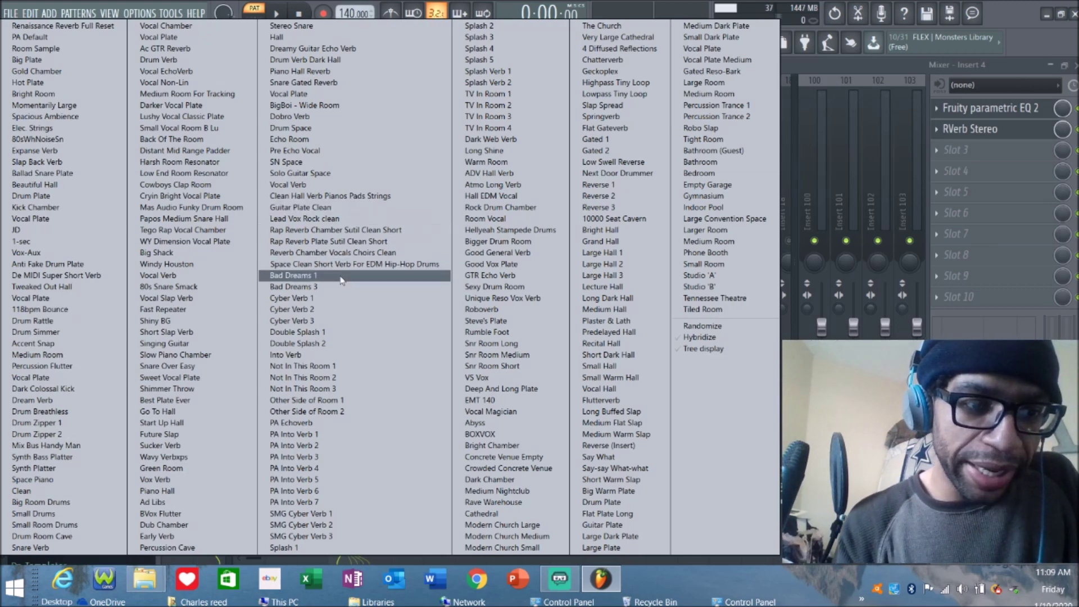
{"action": "left_click", "coordinate": [218, 344]}
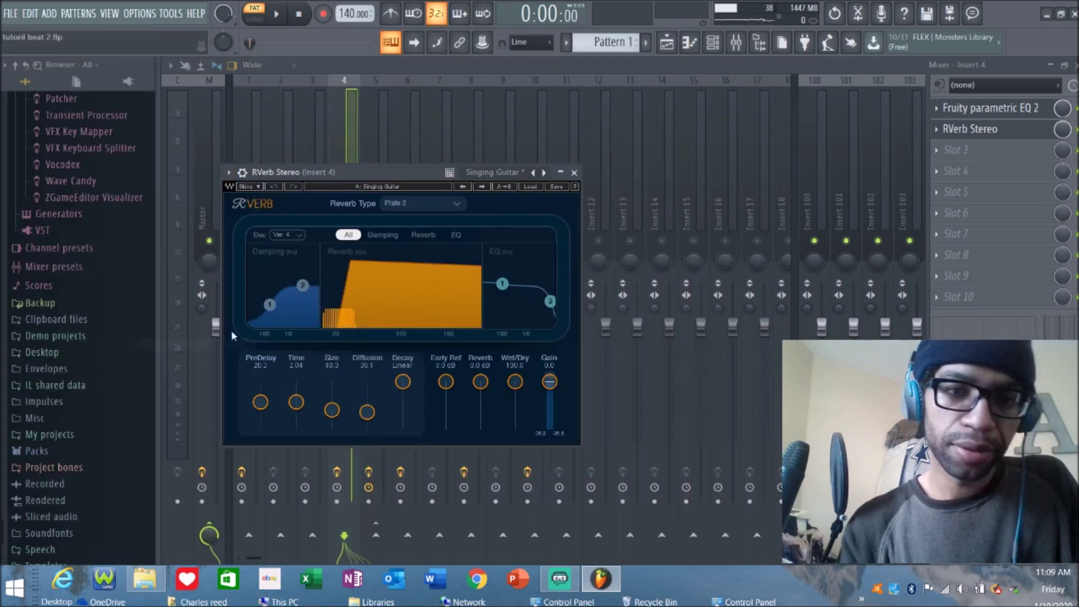
{"action": "left_click", "coordinate": [278, 18]}
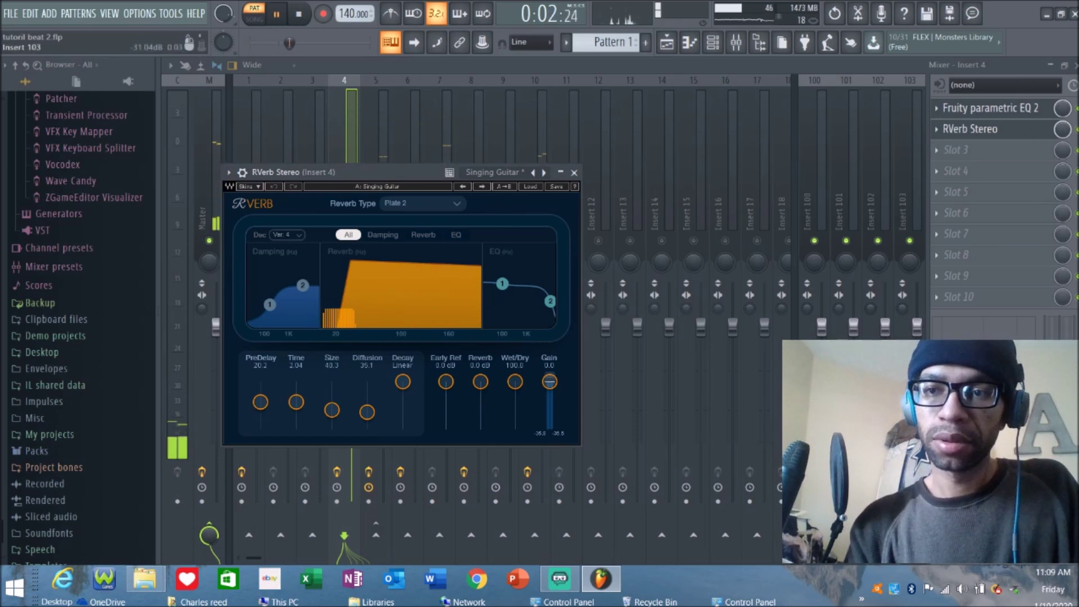
- Close the reverb window, bring Inserts 1 to 3 back in alongside Insert 4, and lower the volumes of Inserts 4 and 2
{"action": "left_click", "coordinate": [1018, 130]}
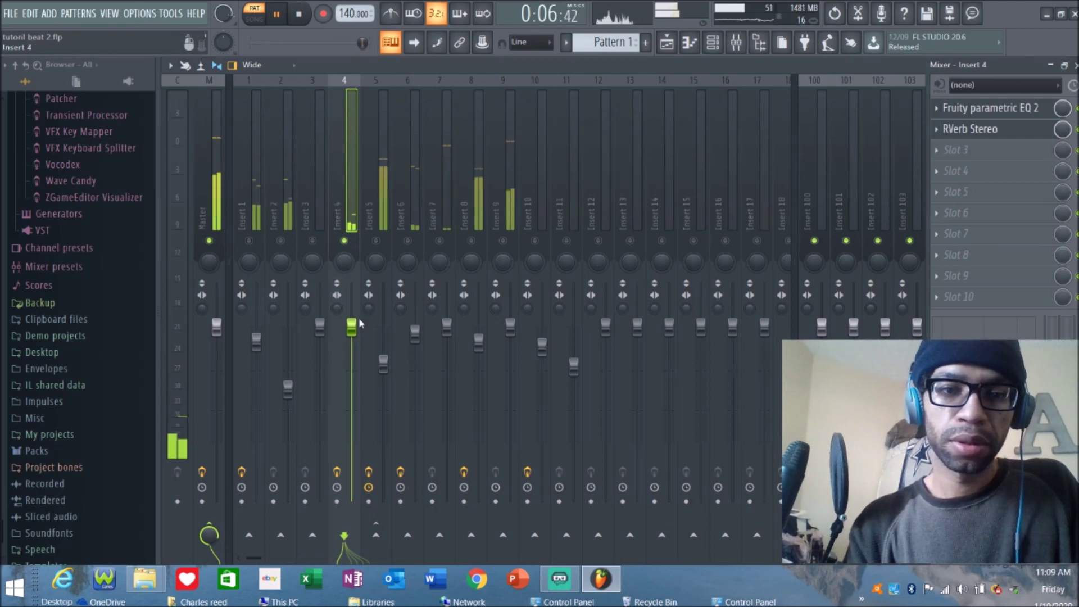
{"action": "key", "text": "F6"}
{"action": "left_click", "coordinate": [313, 515]}
{"action": "left_click", "coordinate": [351, 251]}
{"action": "left_click_drag", "start_coordinate": [288, 387], "coordinate": [288, 415]}
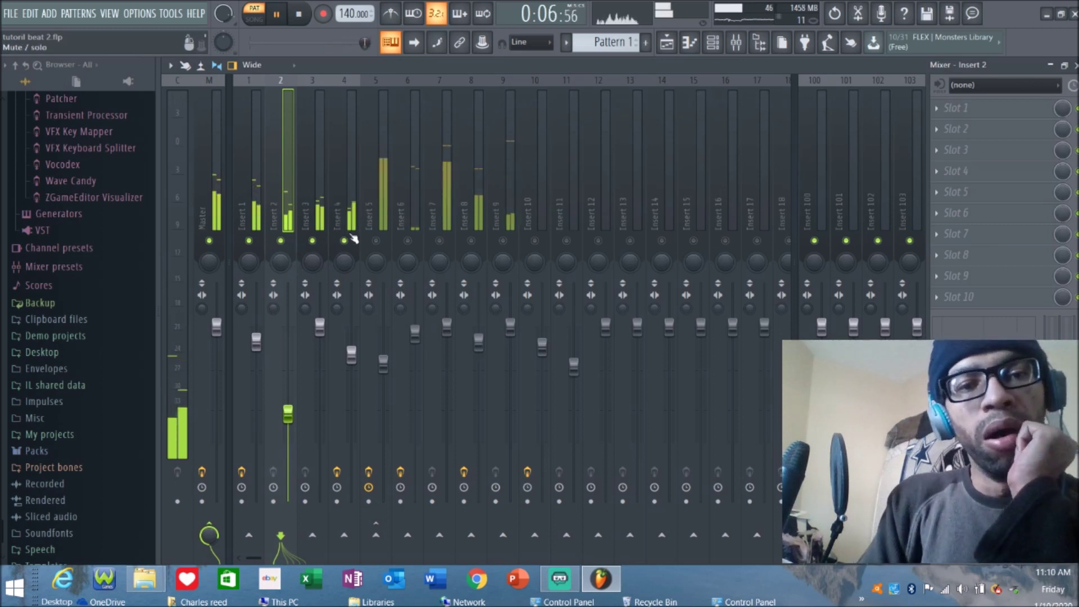
- Unmute Inserts 5 through 11 one after another to bring the drums and percussion back into the mix
{"action": "left_click", "coordinate": [376, 240]}
{"action": "left_click", "coordinate": [407, 241]}
{"action": "left_click", "coordinate": [438, 241]}
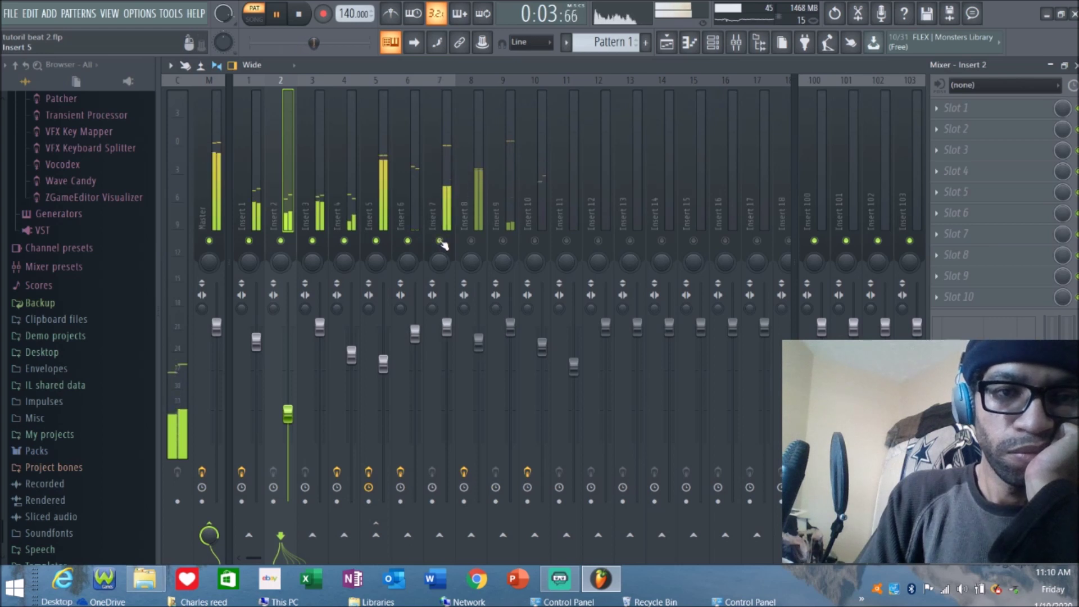
{"action": "left_click", "coordinate": [472, 242]}
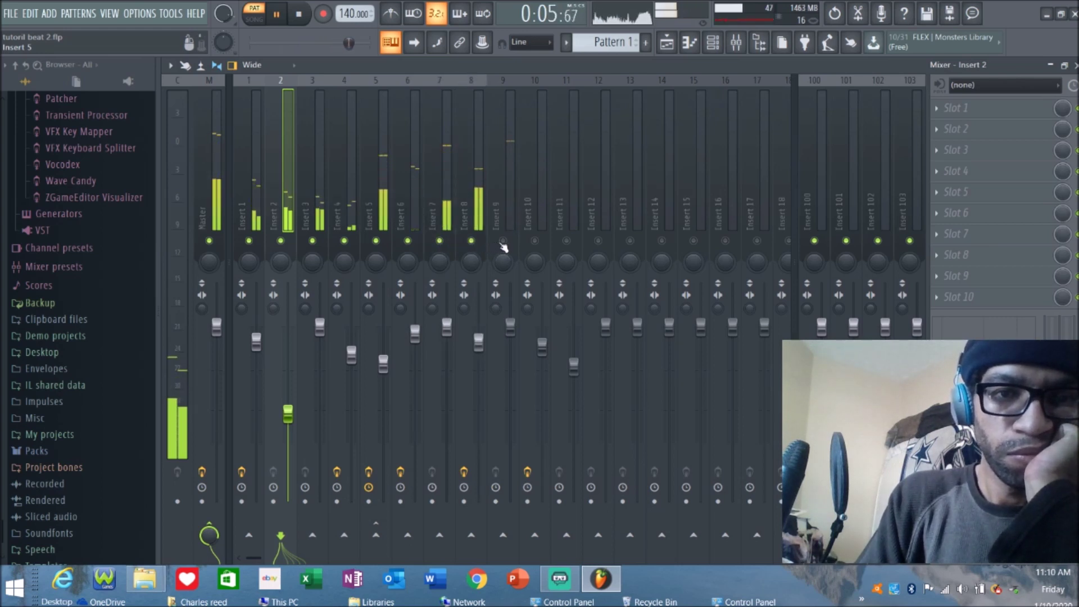
{"action": "left_click", "coordinate": [504, 241]}
{"action": "left_click", "coordinate": [535, 240]}
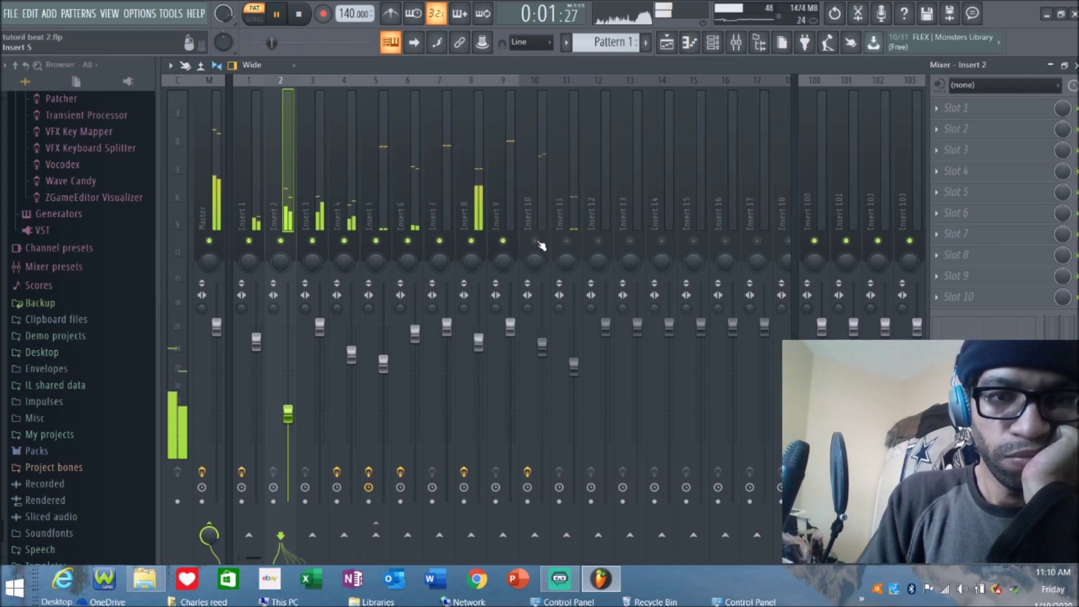
{"action": "left_click", "coordinate": [567, 242]}
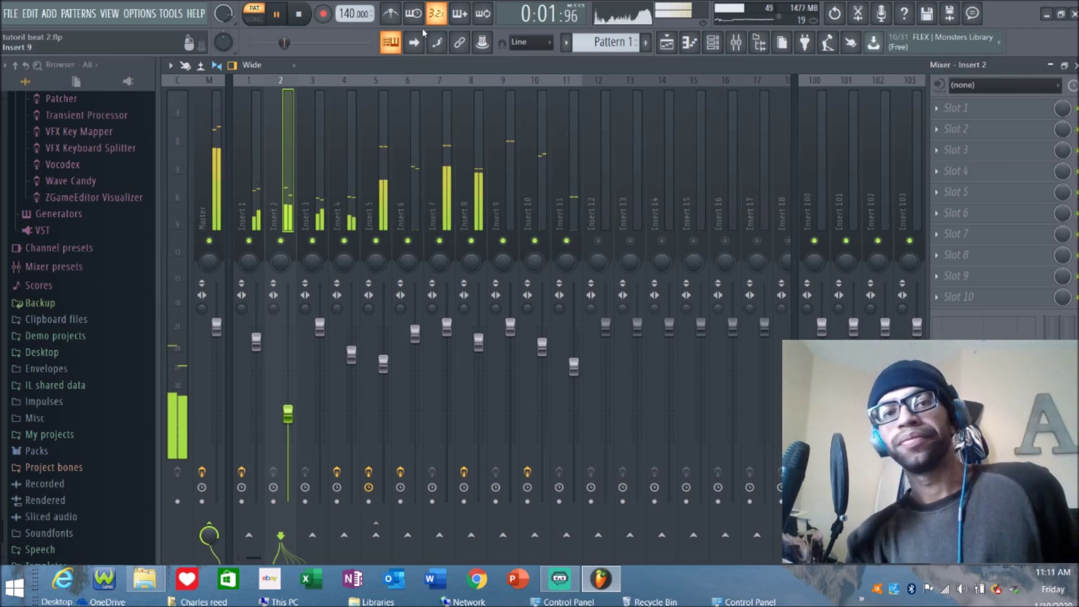
- Stop playback and save the project
{"action": "left_click", "coordinate": [303, 17]}
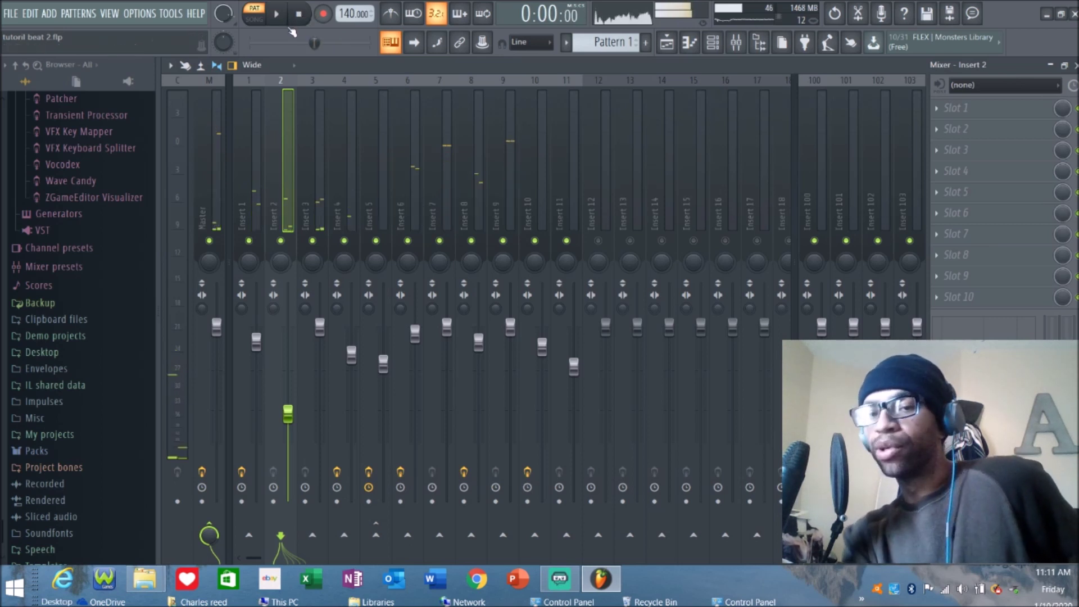
{"action": "left_click", "coordinate": [10, 13]}
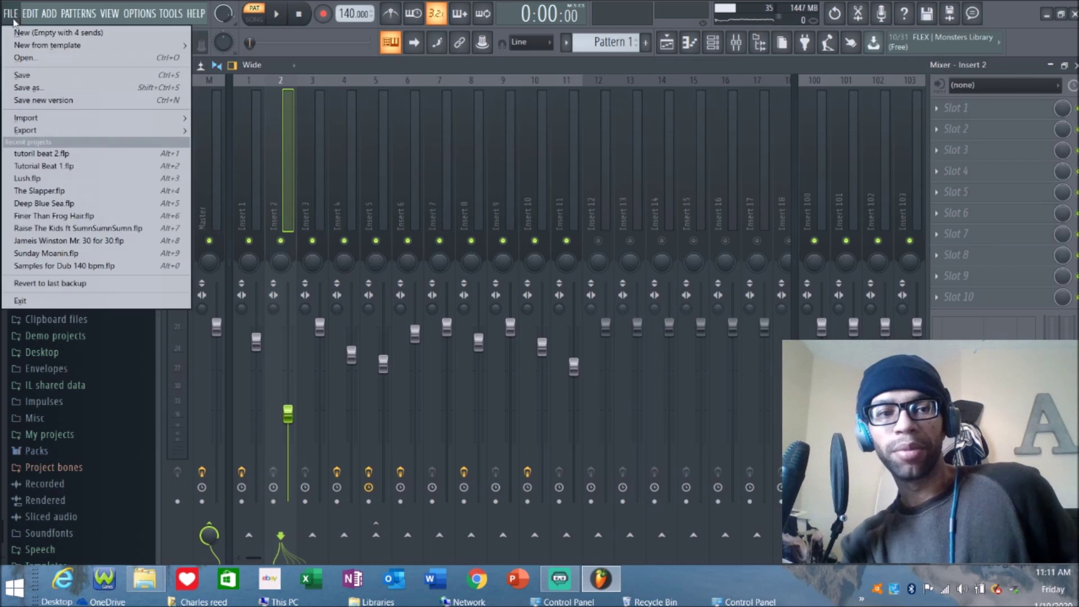
{"action": "left_click", "coordinate": [33, 78]}
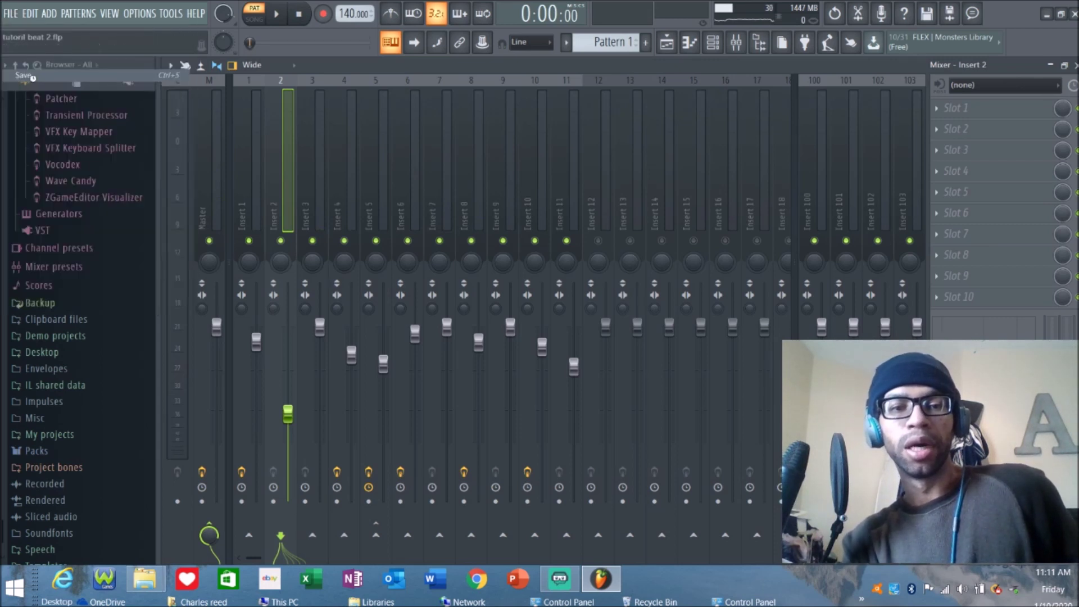